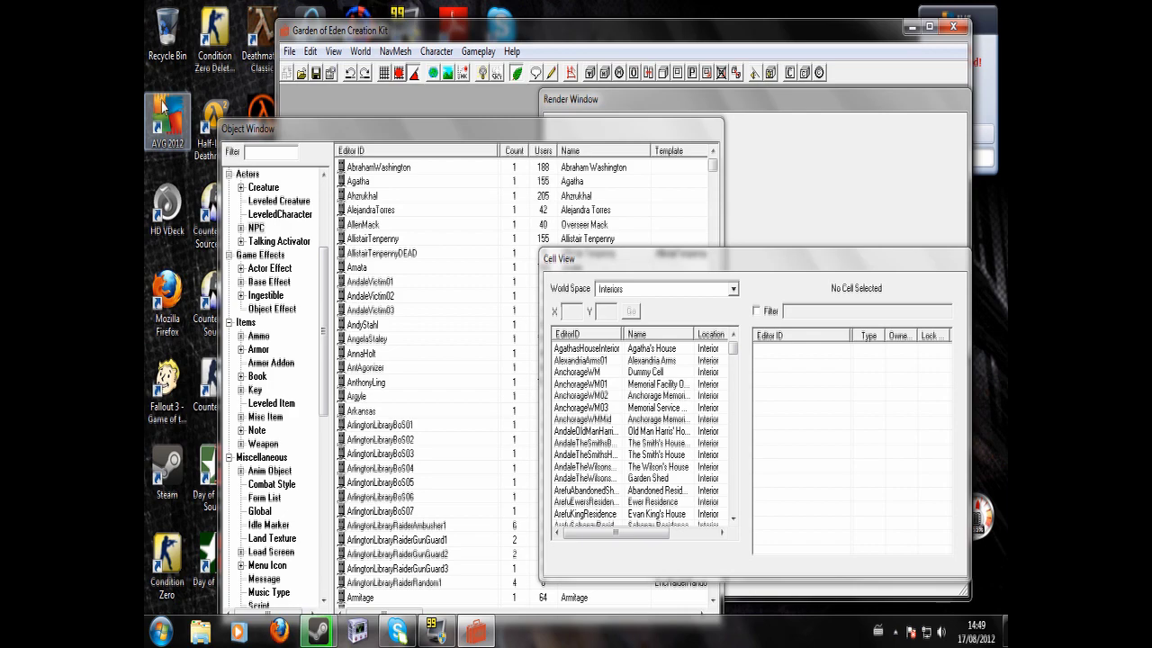
Save the current plugin as pistol.esp in the Fallout 3 Data folder
{"action": "left_click", "coordinate": [316, 75]}
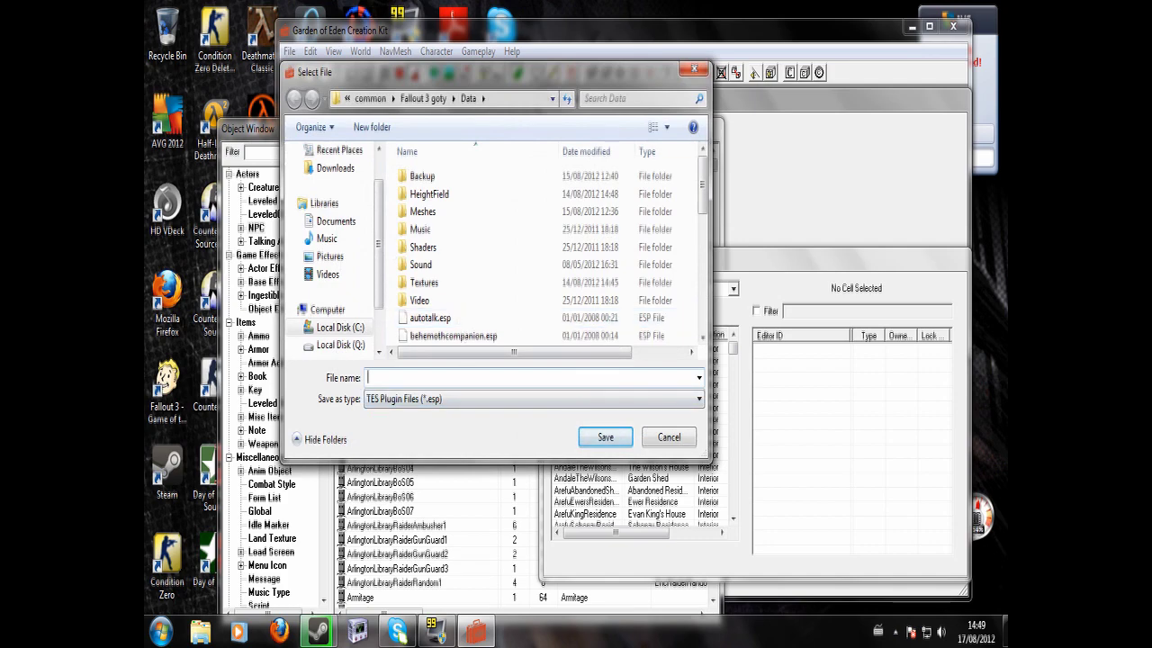
{"action": "type", "text": "p"}
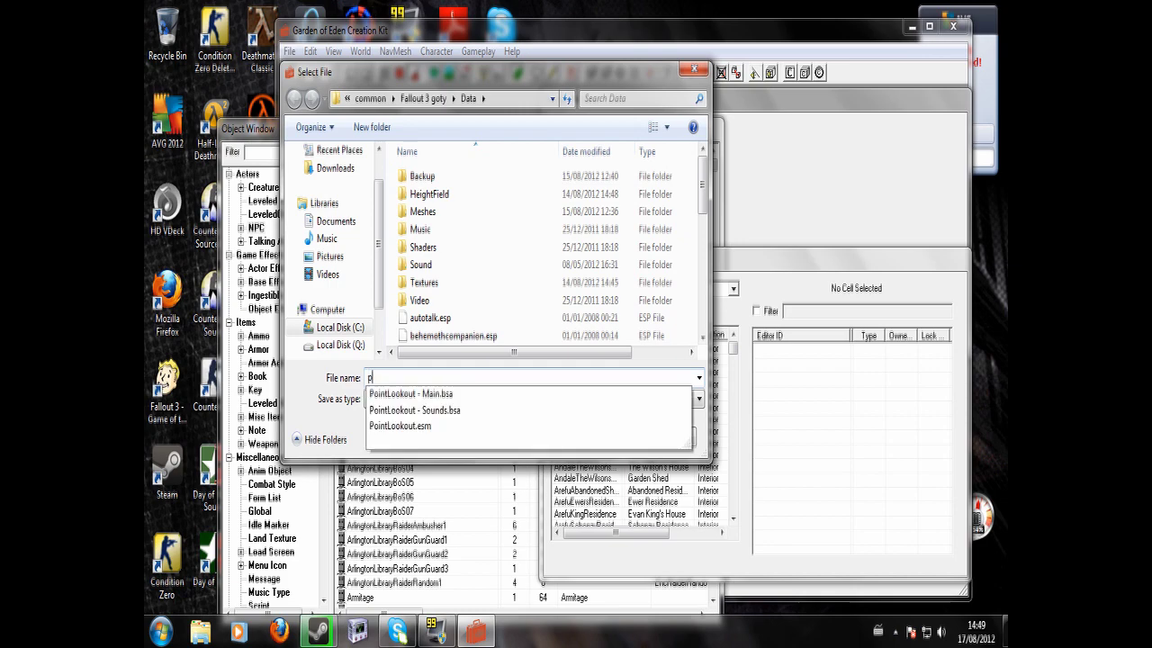
{"action": "type", "text": "istol"}
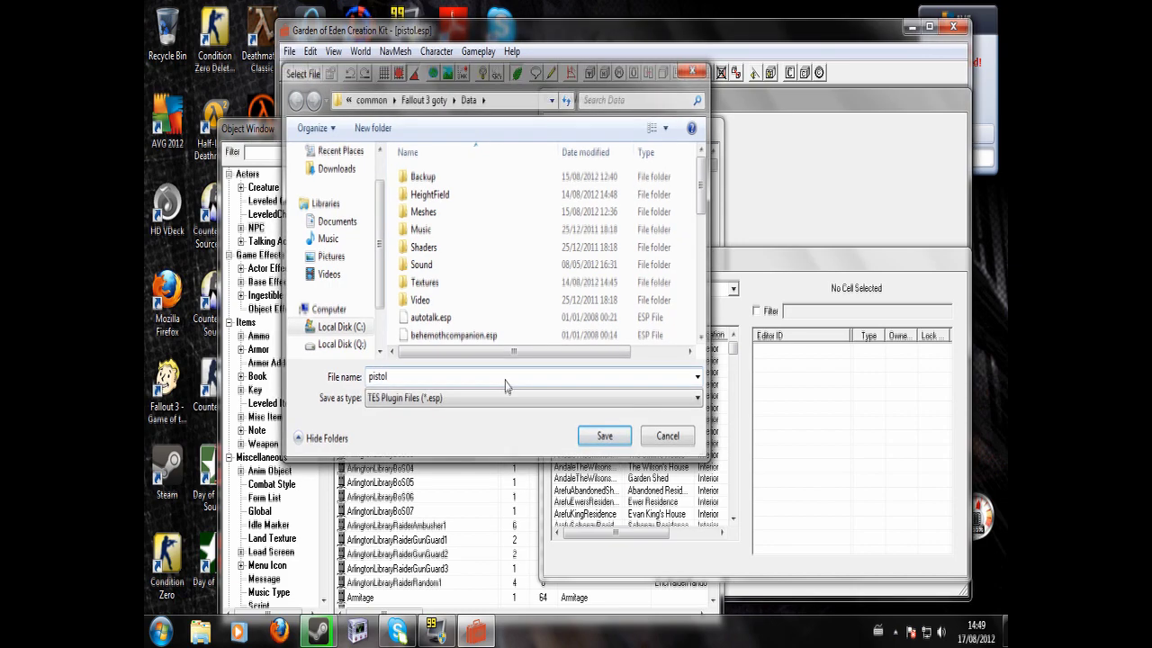
{"action": "key", "text": "Return"}
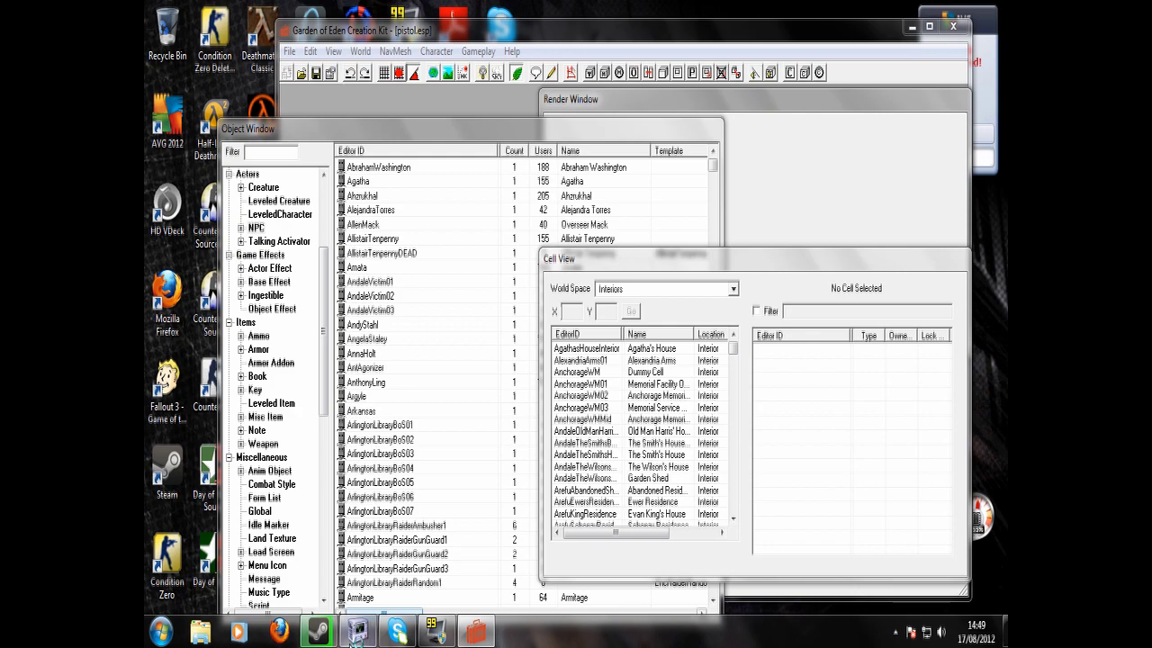
Browse the 1handpistol meshes in NifSkope without loading any, then open Windows Explorer
{"action": "left_click", "coordinate": [350, 641]}
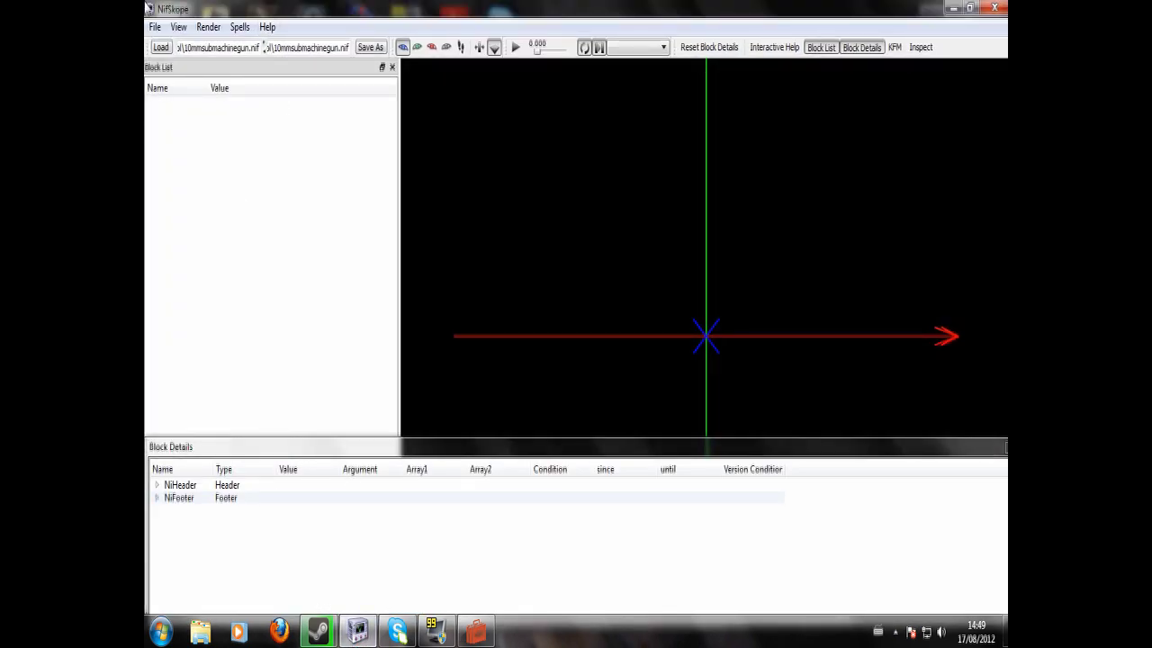
{"action": "left_click", "coordinate": [160, 47]}
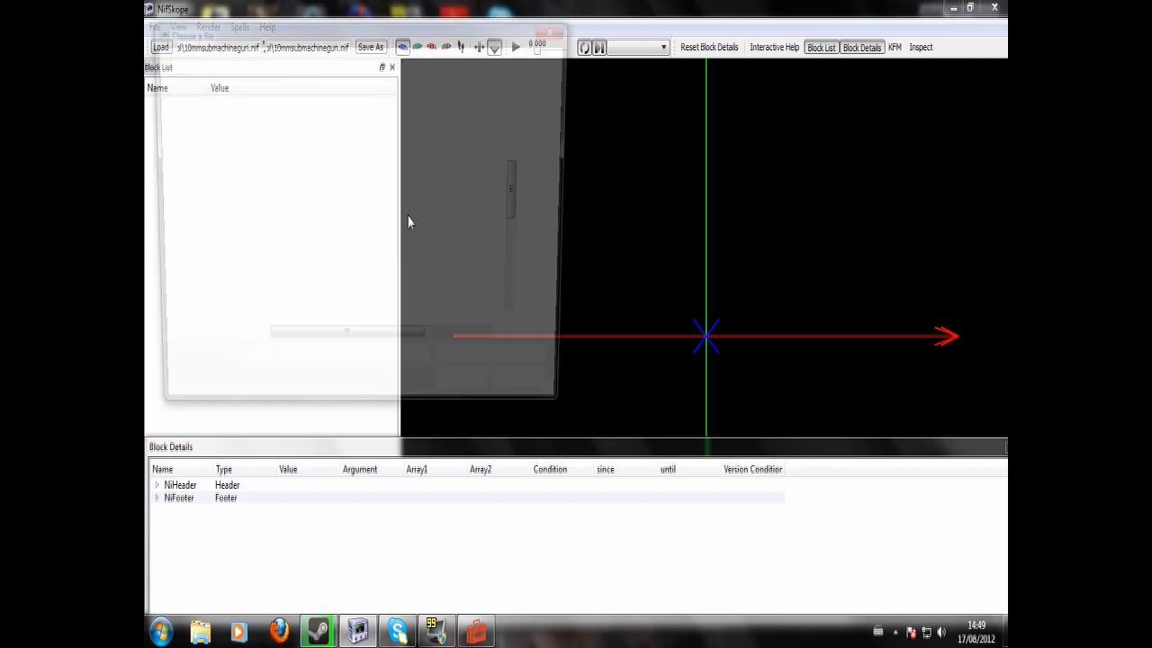
{"action": "left_click", "coordinate": [346, 255]}
{"action": "scroll", "coordinate": [346, 256], "scroll_direction": "down", "scroll_amount": 5}
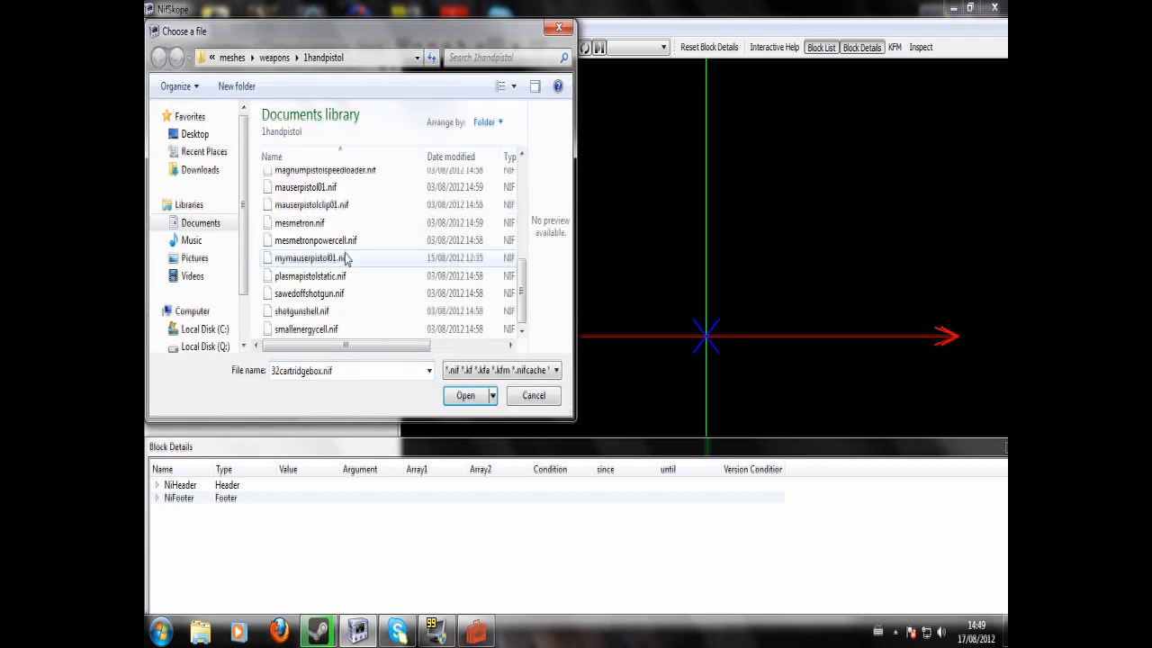
{"action": "scroll", "coordinate": [346, 254], "scroll_direction": "up", "scroll_amount": 5}
{"action": "left_click", "coordinate": [557, 27]}
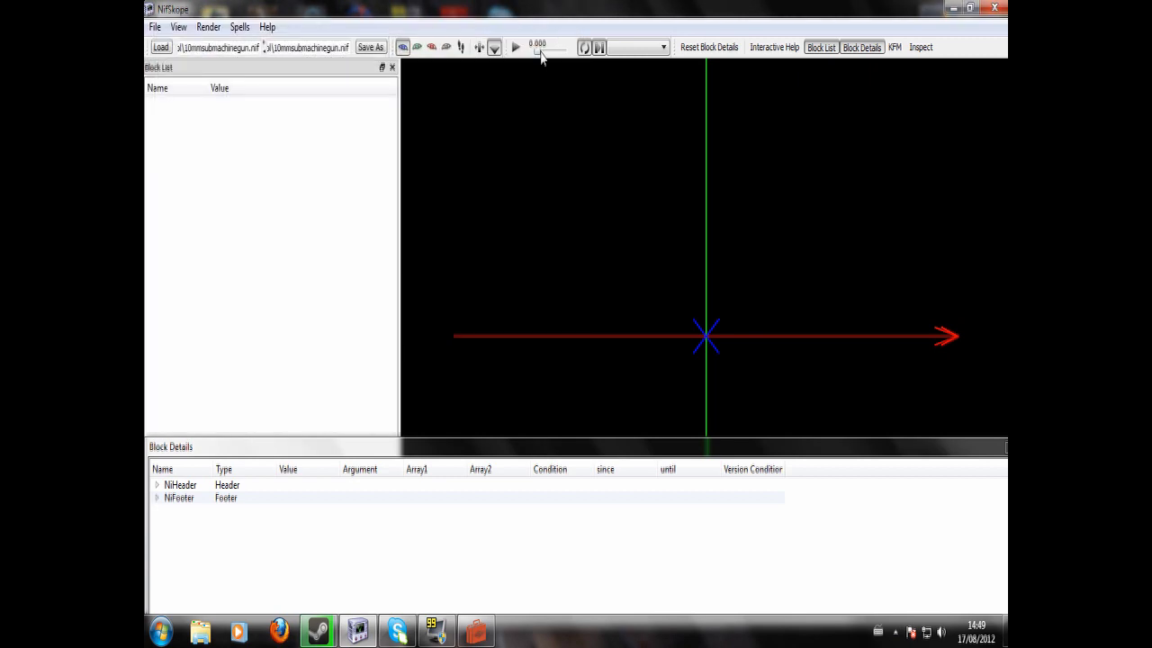
{"action": "left_click", "coordinate": [216, 634]}
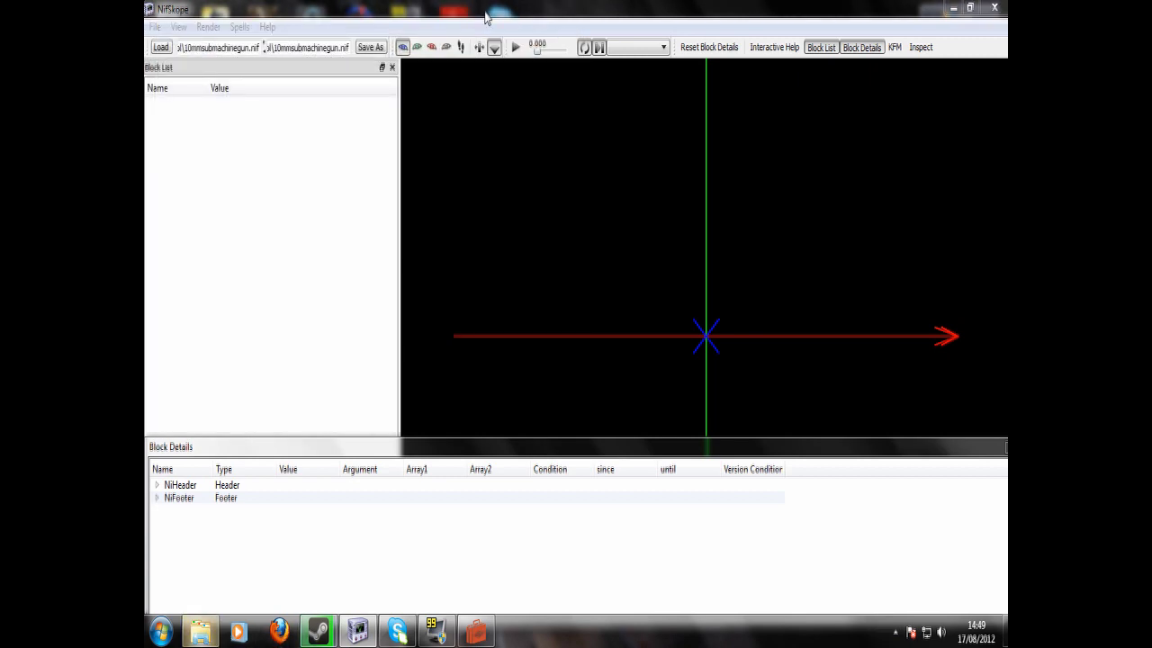
Open the Fallout 3 Data folder from Recent Places and check its breadcrumb path
{"action": "left_click", "coordinate": [539, 222]}
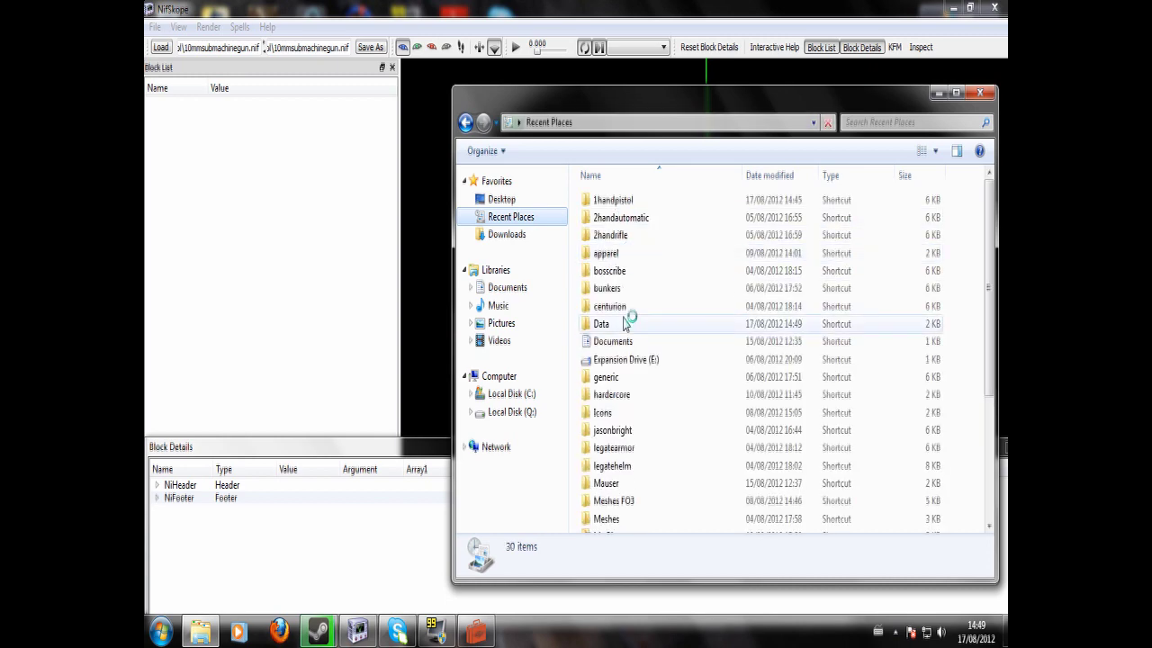
{"action": "double_click", "coordinate": [621, 323]}
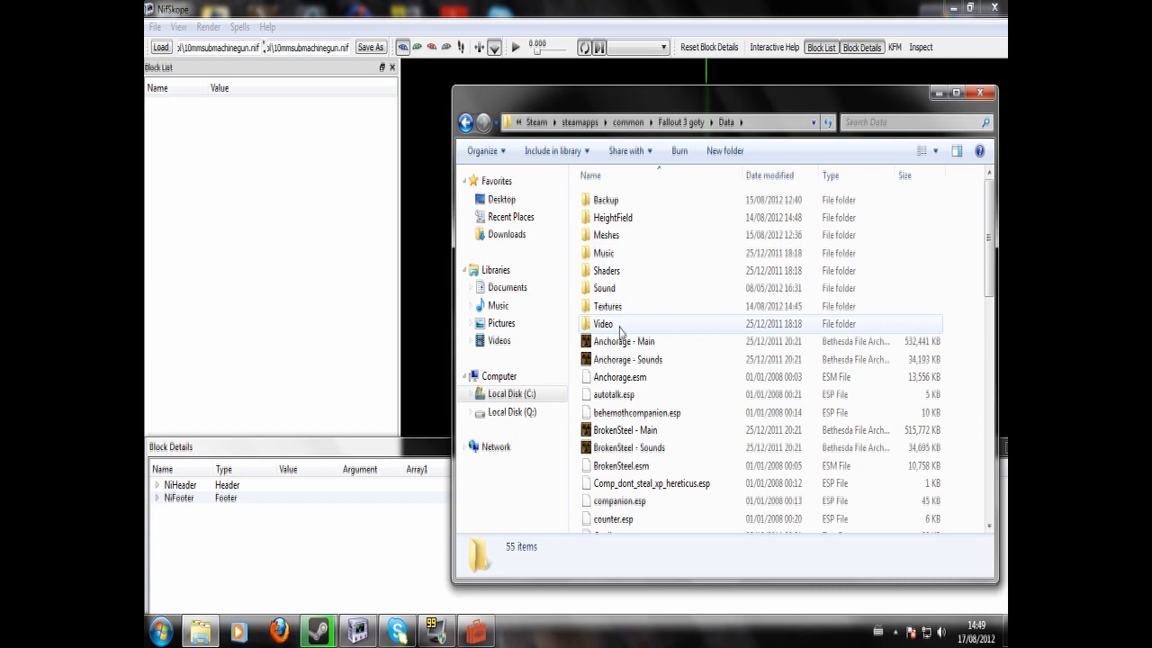
{"action": "left_click", "coordinate": [553, 123]}
{"action": "left_click", "coordinate": [518, 123]}
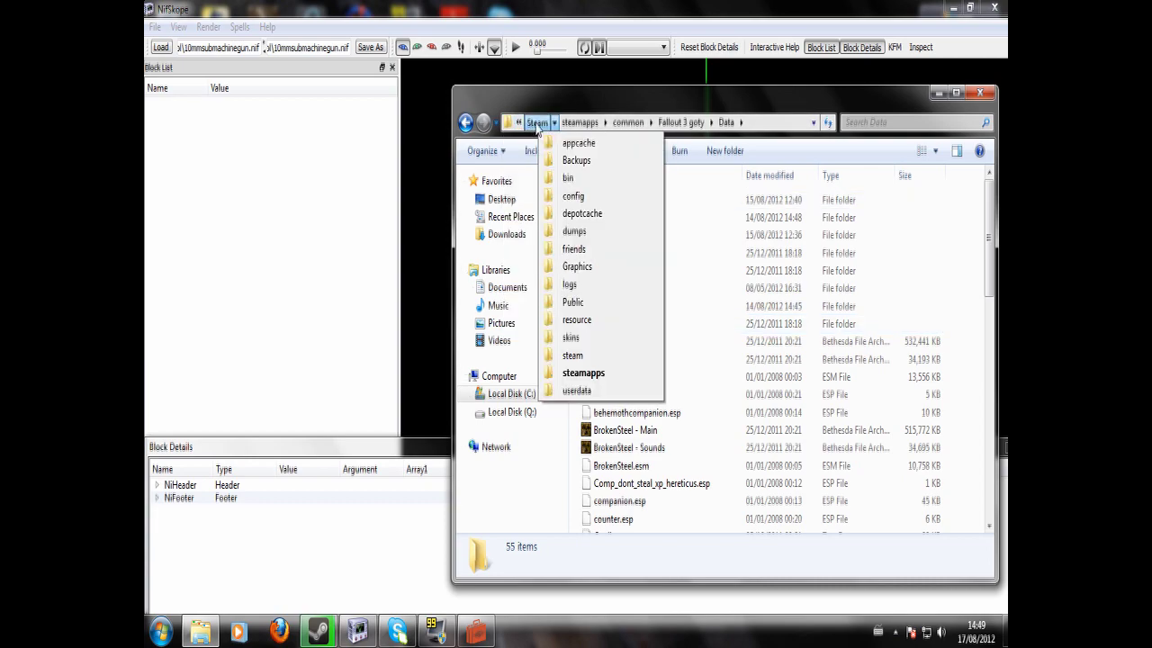
{"action": "mouse_move", "coordinate": [565, 128]}
{"action": "mouse_move", "coordinate": [668, 129]}
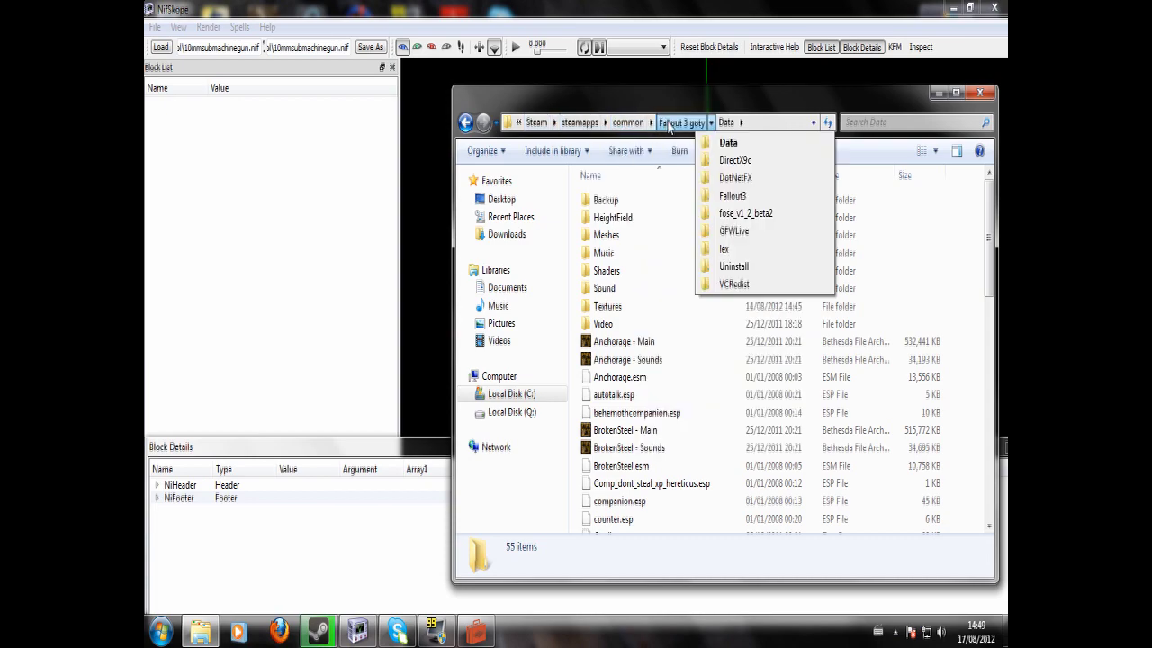
{"action": "left_click", "coordinate": [740, 123]}
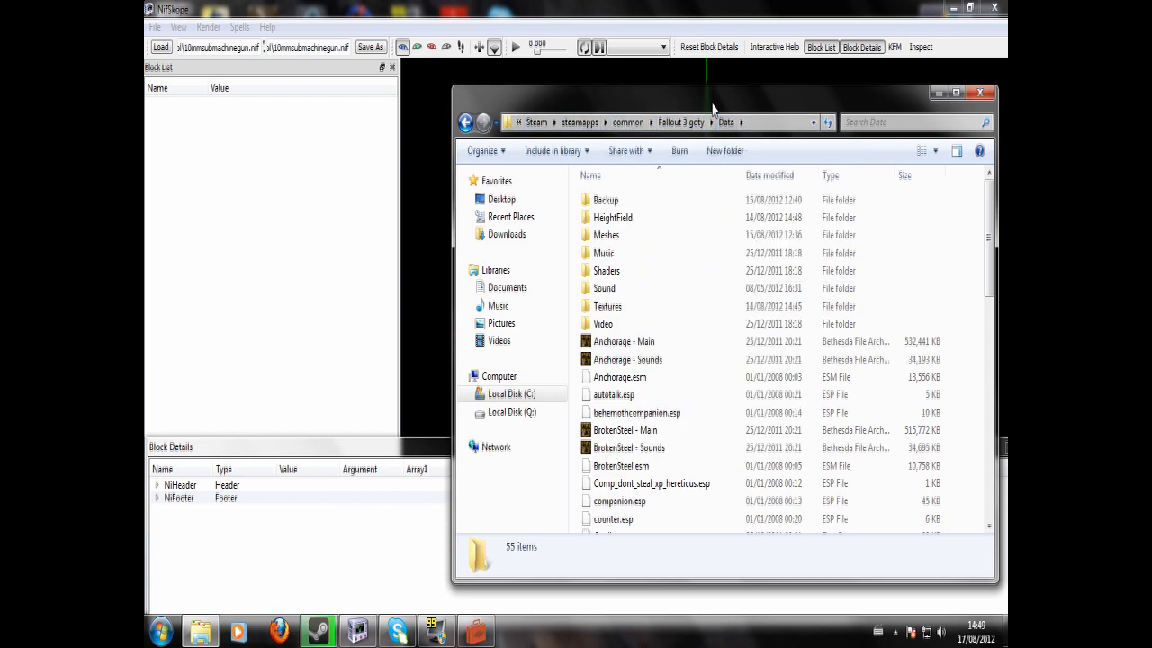
Scroll down the Data folder and open the Fallout - Meshes.bsa archive
{"action": "left_click", "coordinate": [630, 323]}
{"action": "scroll", "coordinate": [654, 360], "scroll_direction": "down", "scroll_amount": 2}
{"action": "scroll", "coordinate": [653, 376], "scroll_direction": "down", "scroll_amount": 3}
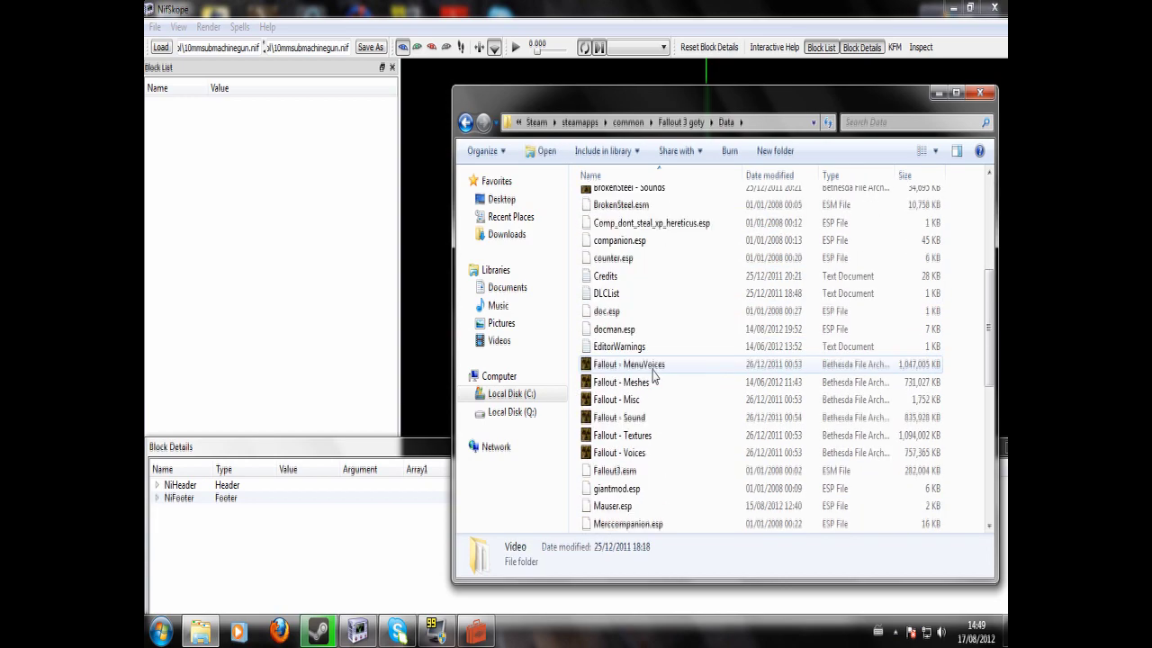
{"action": "left_click", "coordinate": [658, 385]}
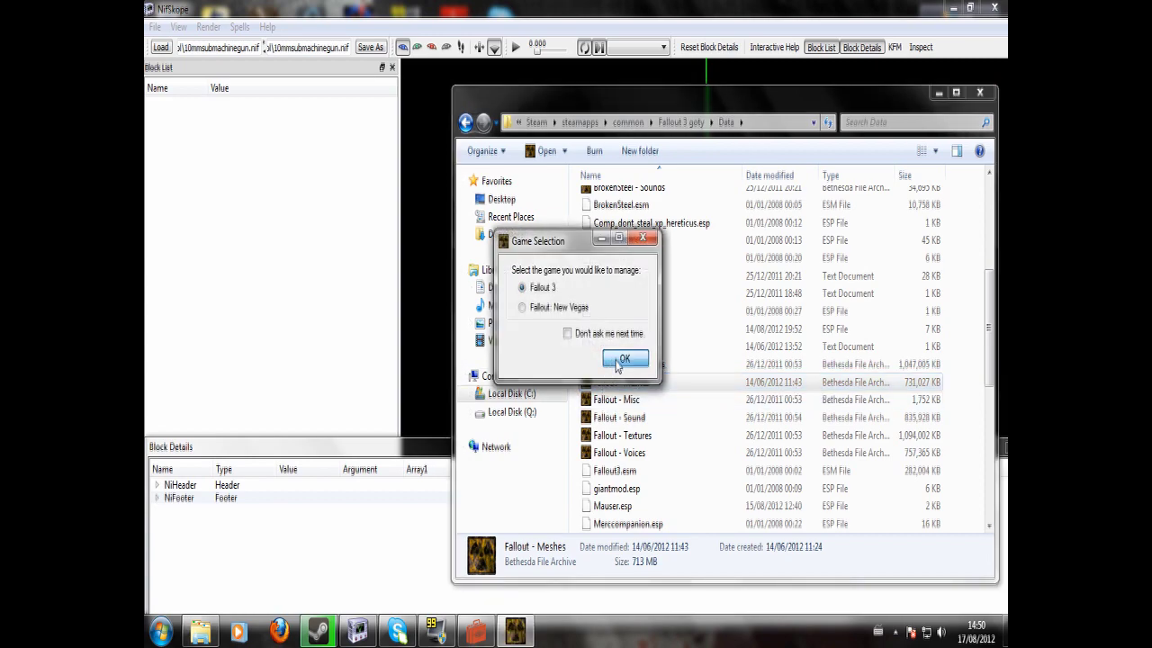
Choose Fallout 3 as the game, review the Meshes archive contents, and close the BSA Browser
{"action": "left_click", "coordinate": [623, 359]}
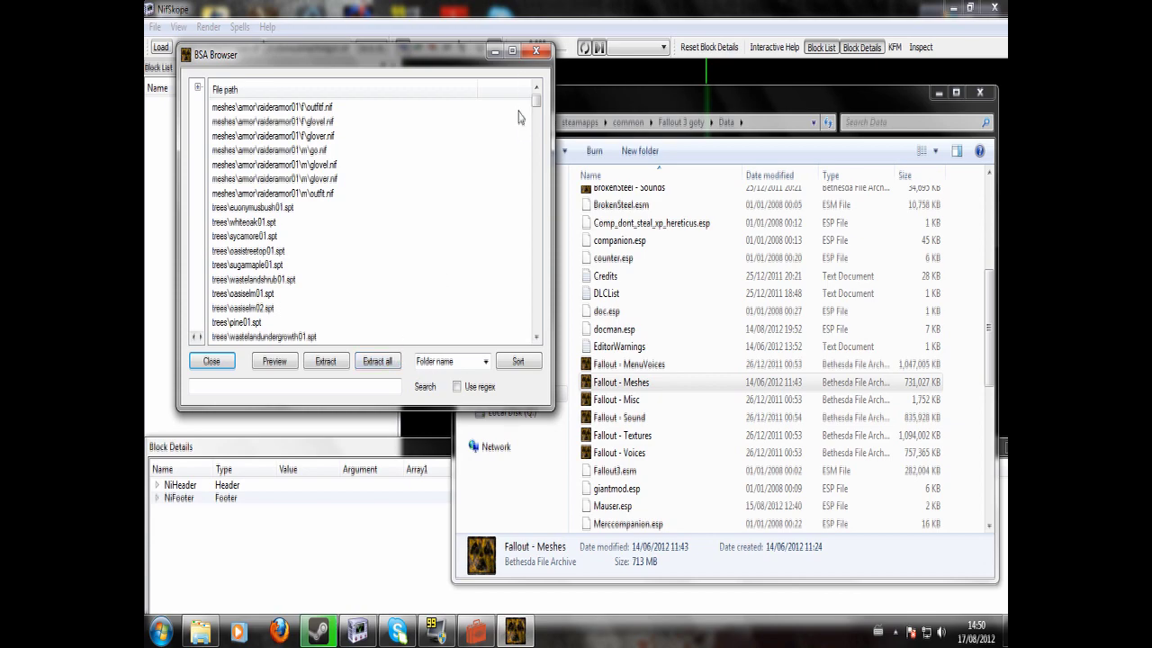
{"action": "left_click", "coordinate": [537, 50]}
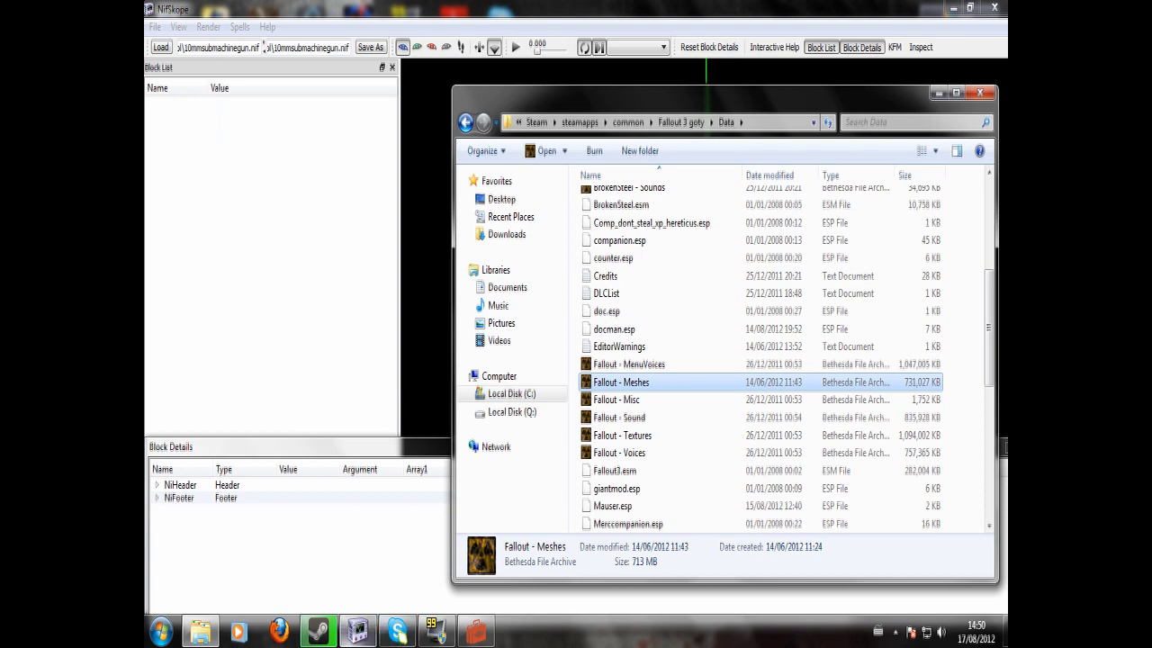
Load mauserpistol01.nif from meshes\weapons\1handpistol in NifSkope
{"action": "left_click", "coordinate": [357, 632]}
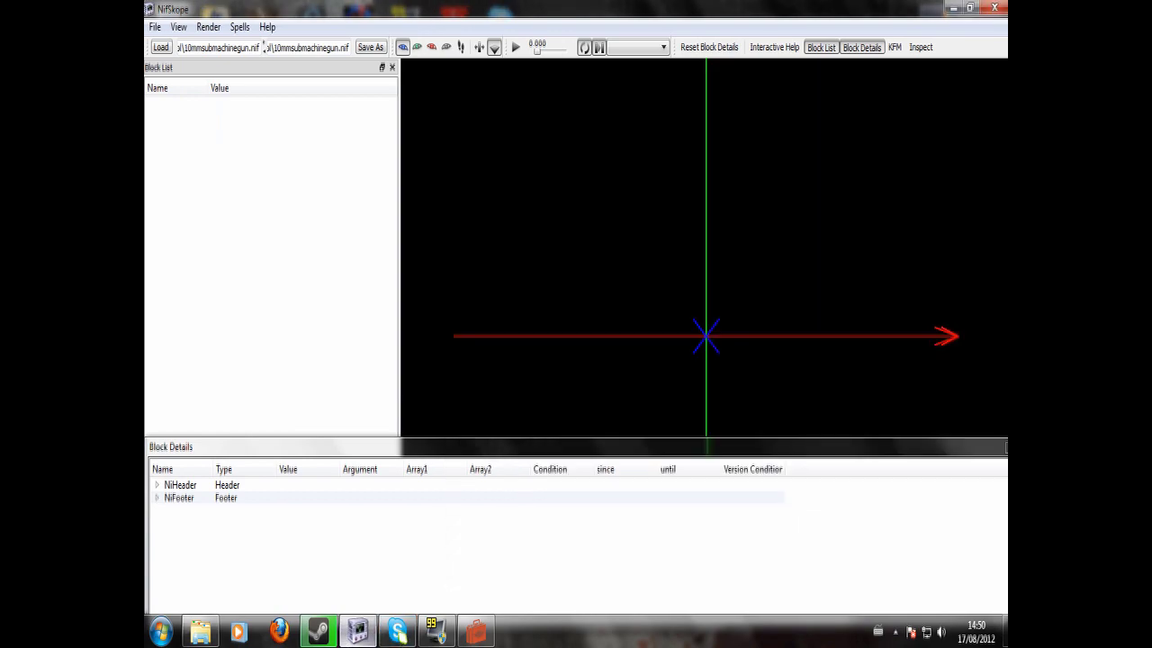
{"action": "left_click", "coordinate": [161, 47]}
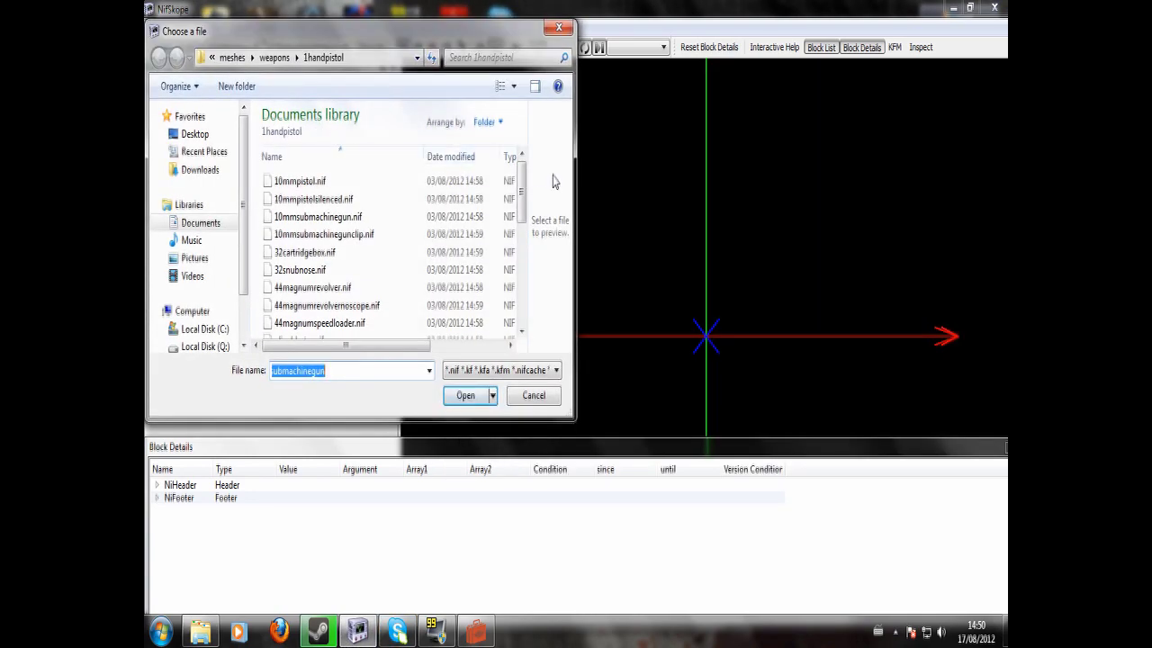
{"action": "left_click", "coordinate": [212, 58]}
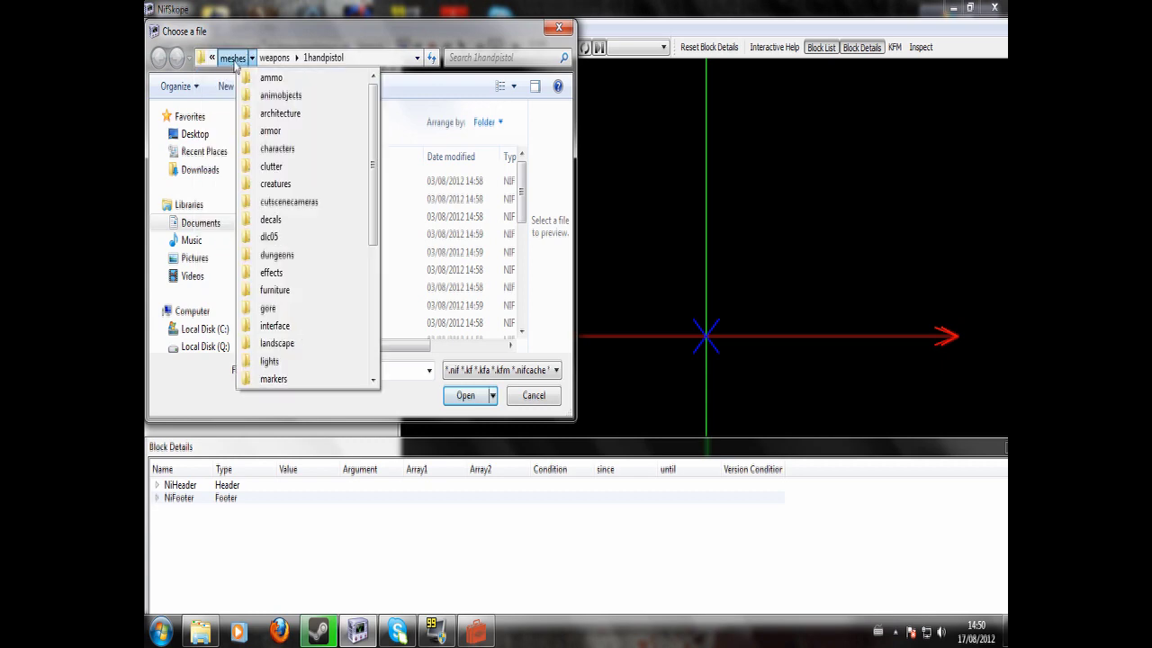
{"action": "left_click", "coordinate": [232, 58]}
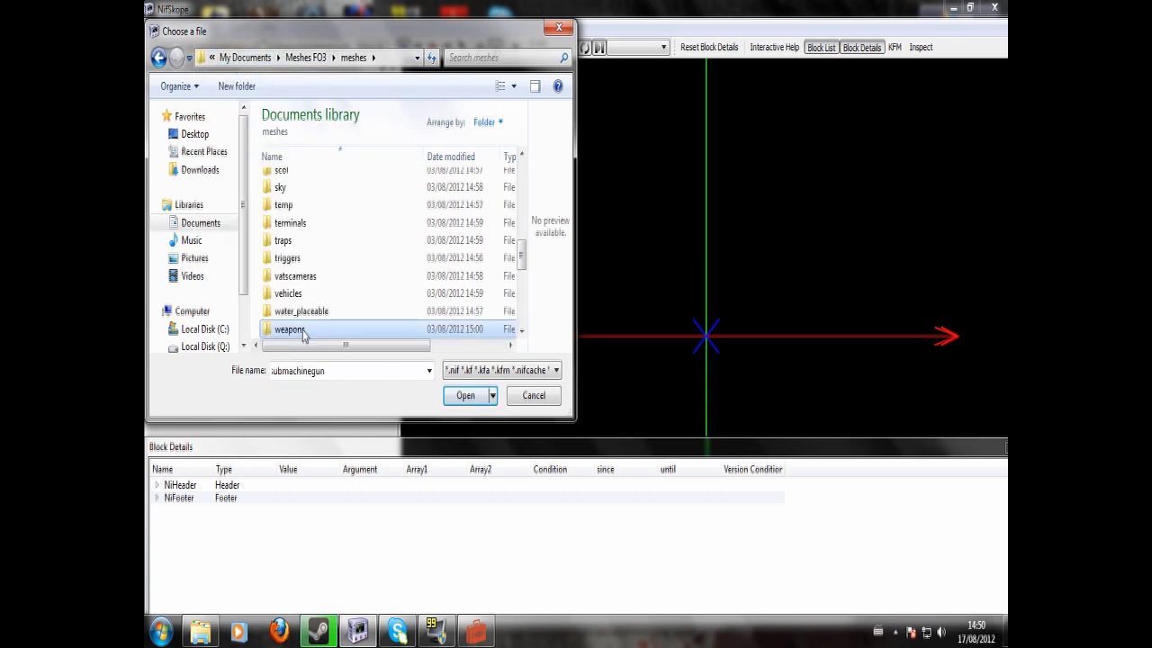
{"action": "key", "text": "Return"}
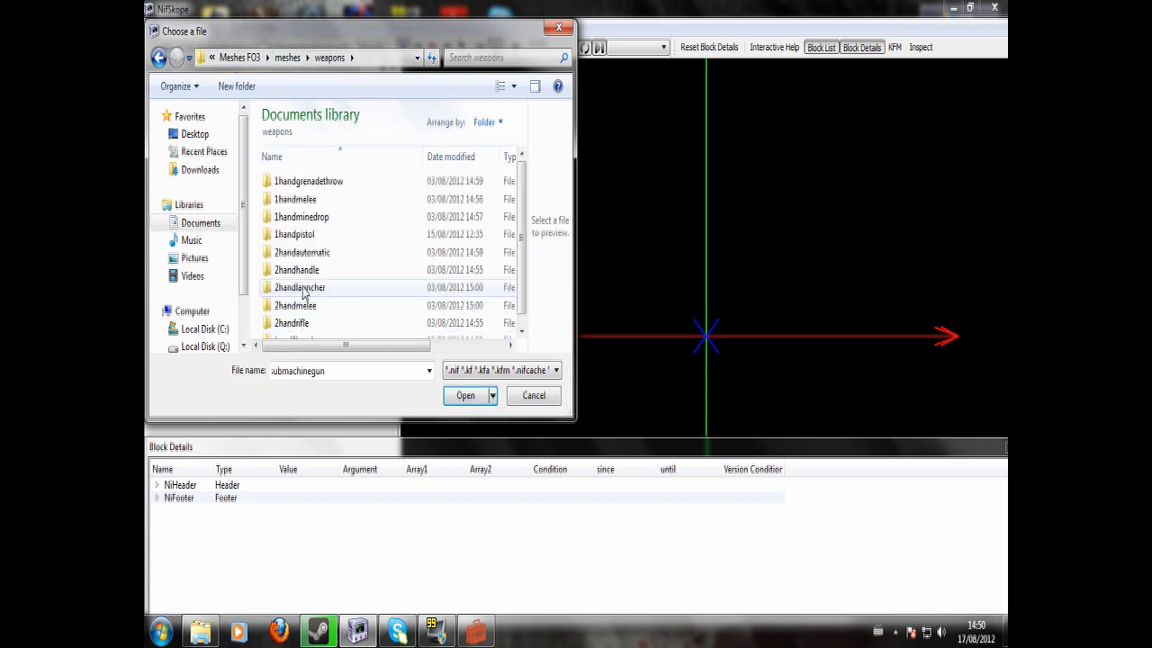
{"action": "double_click", "coordinate": [306, 235]}
{"action": "left_click", "coordinate": [333, 290]}
{"action": "scroll", "coordinate": [333, 294], "scroll_direction": "down", "scroll_amount": 6}
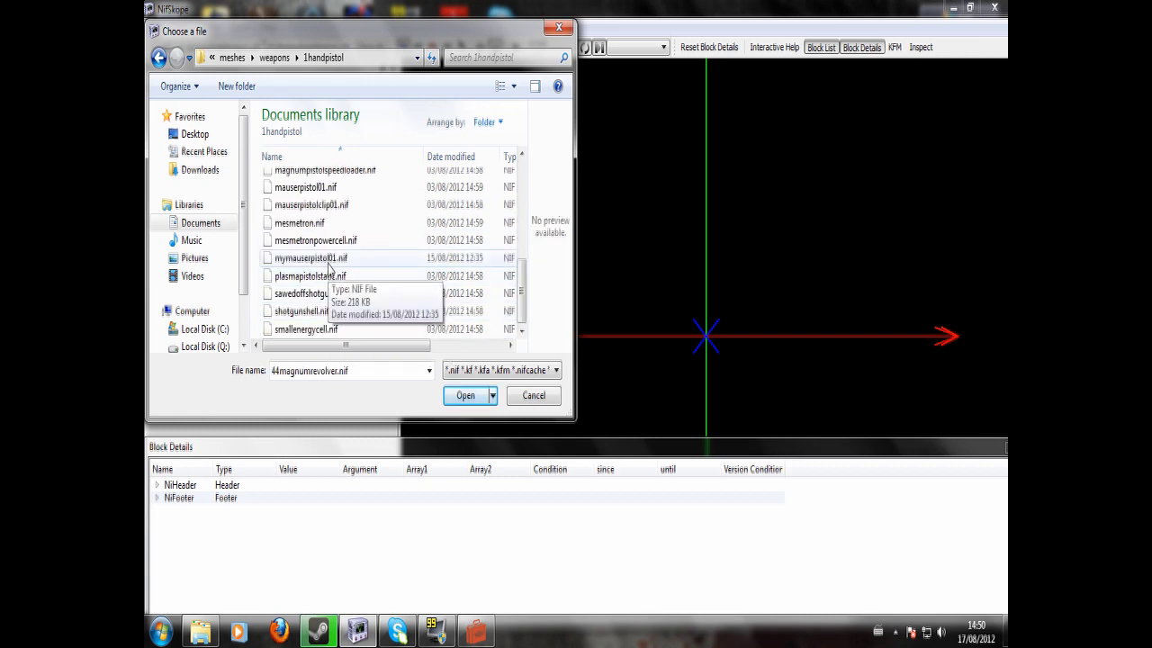
{"action": "scroll", "coordinate": [329, 267], "scroll_direction": "up", "scroll_amount": 1}
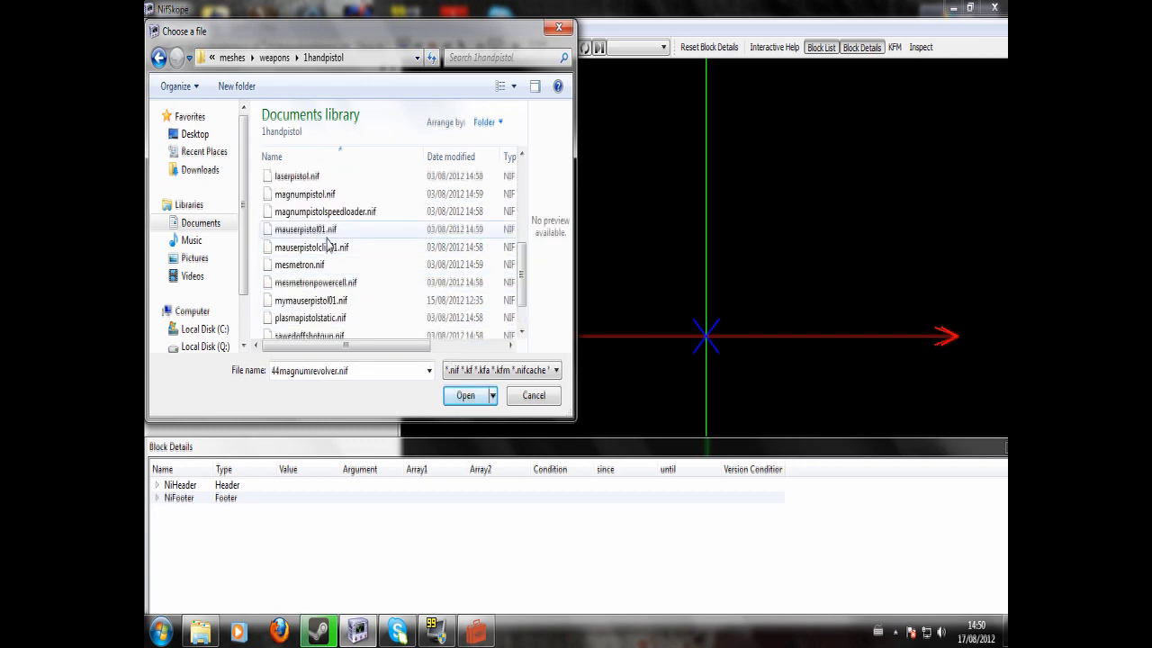
{"action": "double_click", "coordinate": [341, 230]}
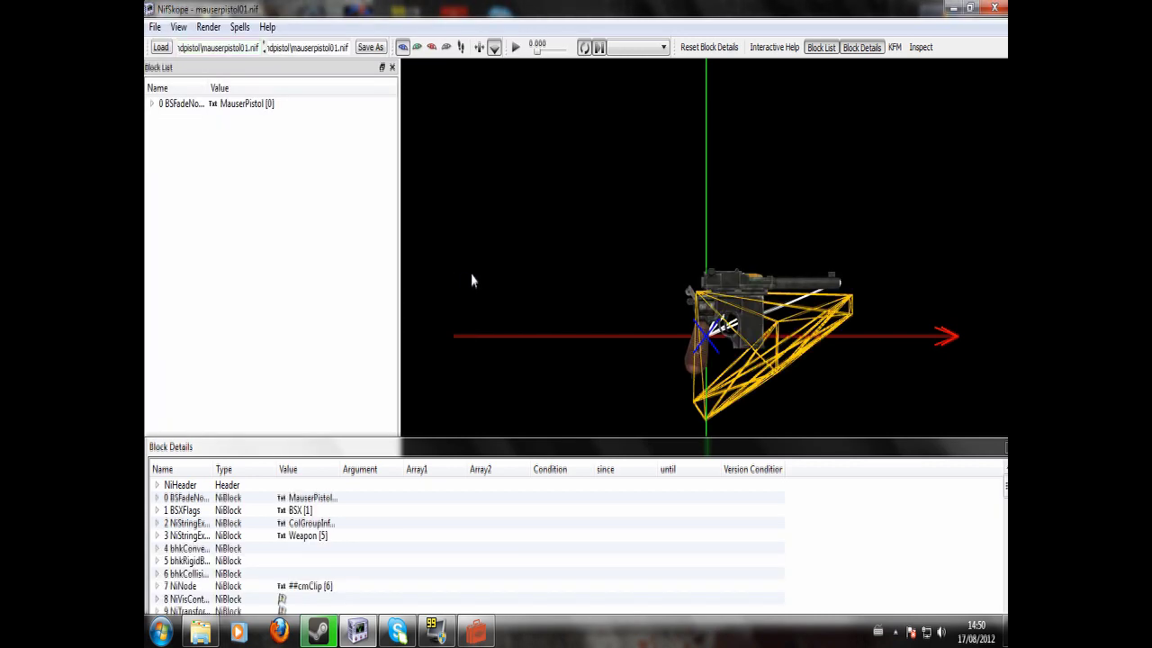
Rotate the pistol side-on and select its MauserPistol0 mesh block
{"action": "left_click_drag", "start_coordinate": [526, 279], "coordinate": [429, 260]}
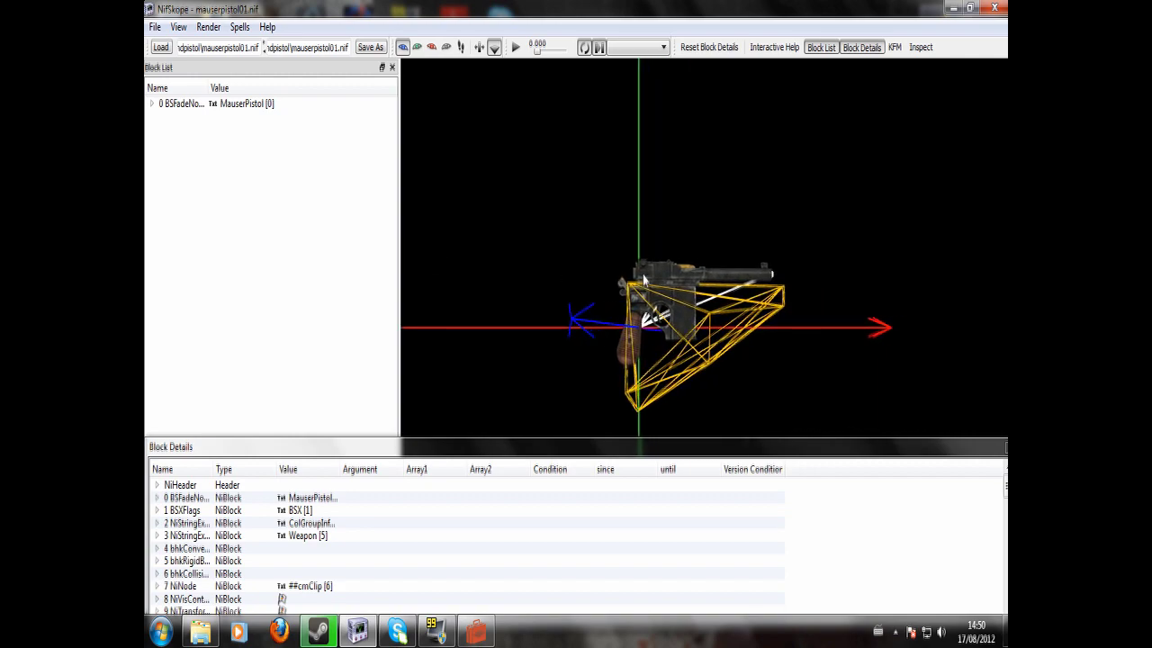
{"action": "left_click", "coordinate": [671, 273]}
{"action": "scroll", "coordinate": [682, 221], "scroll_direction": "up", "scroll_amount": 5}
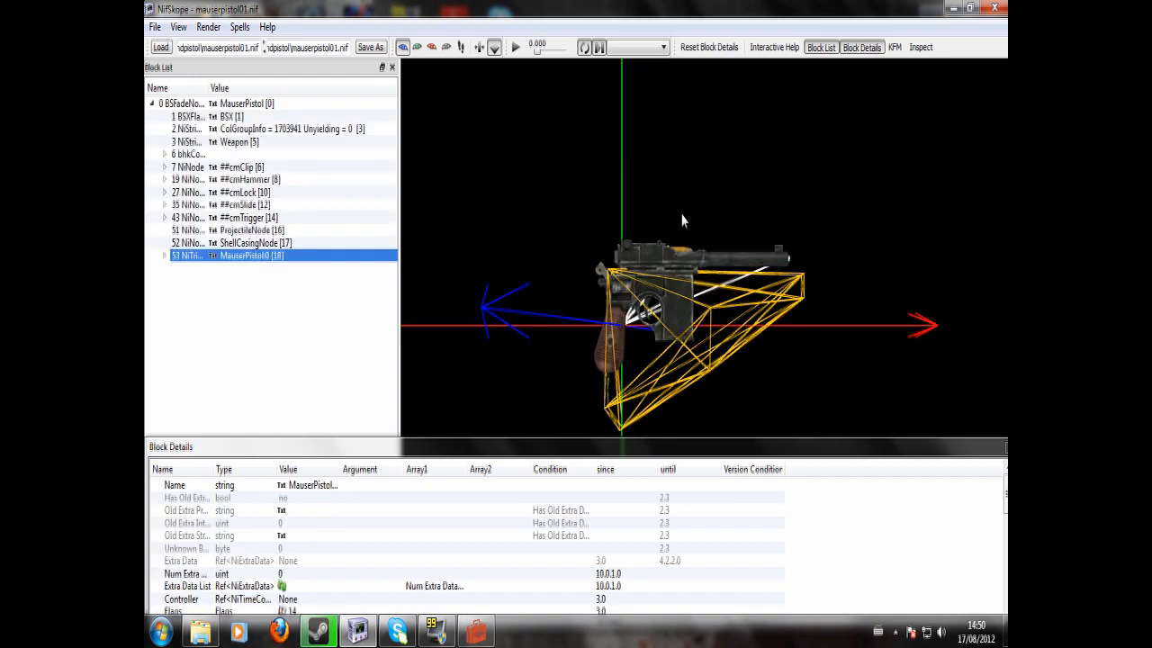
{"action": "scroll", "coordinate": [681, 221], "scroll_direction": "down", "scroll_amount": 5}
Check File > Resource Files, then start a second empty NifSkope window
{"action": "left_click", "coordinate": [155, 27]}
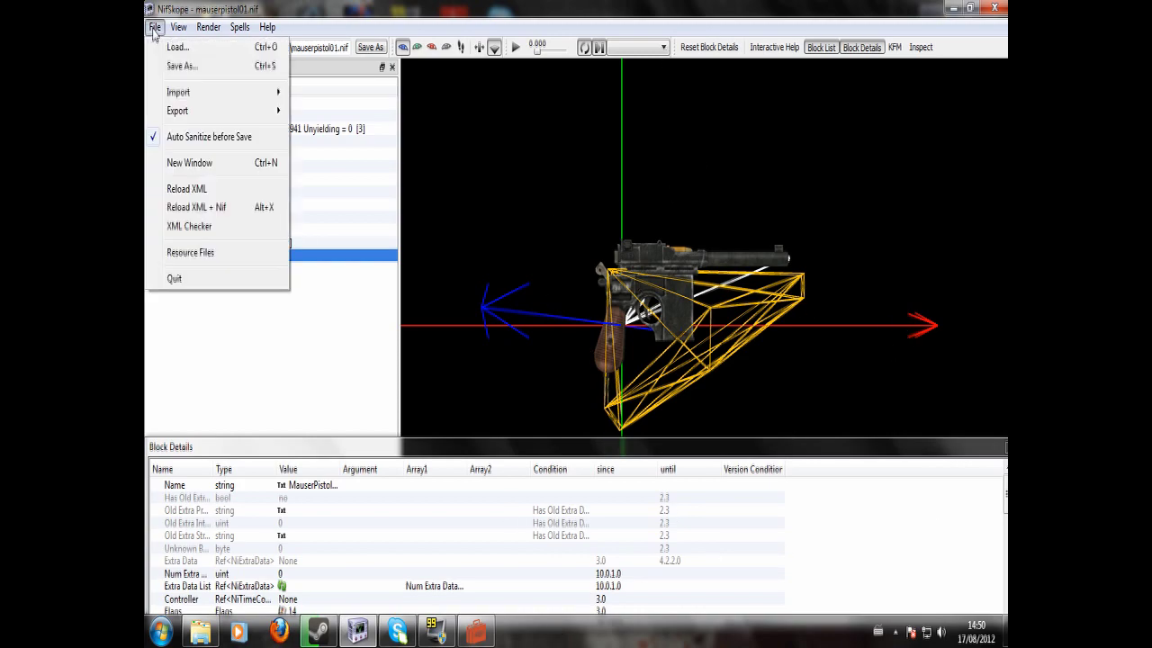
{"action": "left_click", "coordinate": [190, 252]}
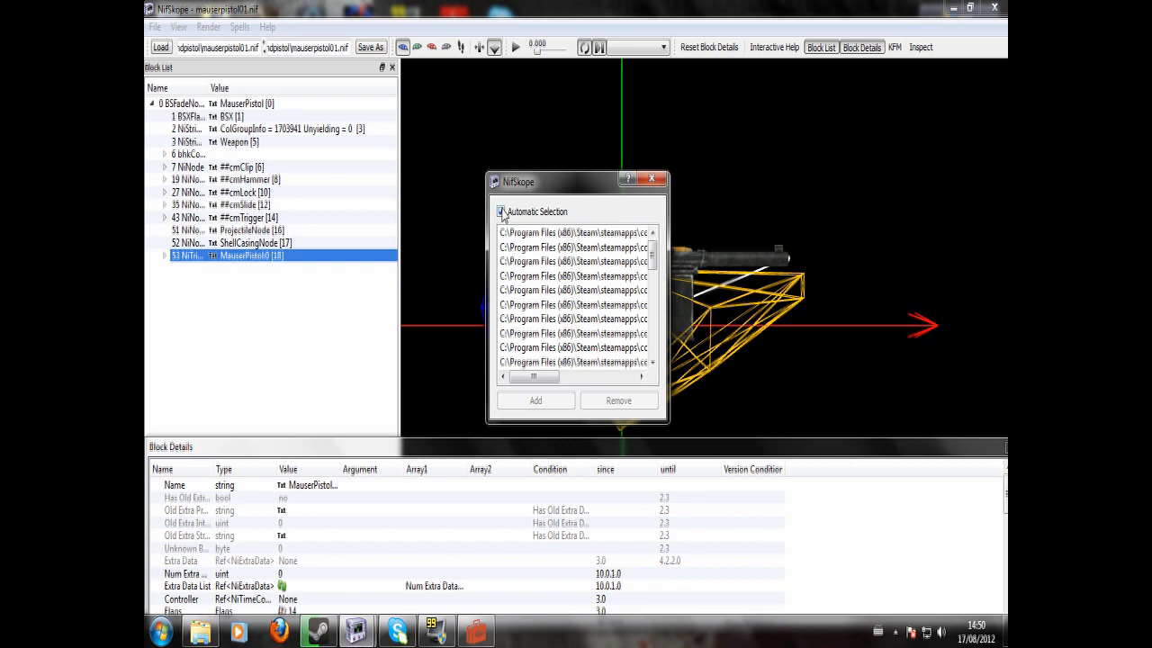
{"action": "left_click", "coordinate": [651, 179]}
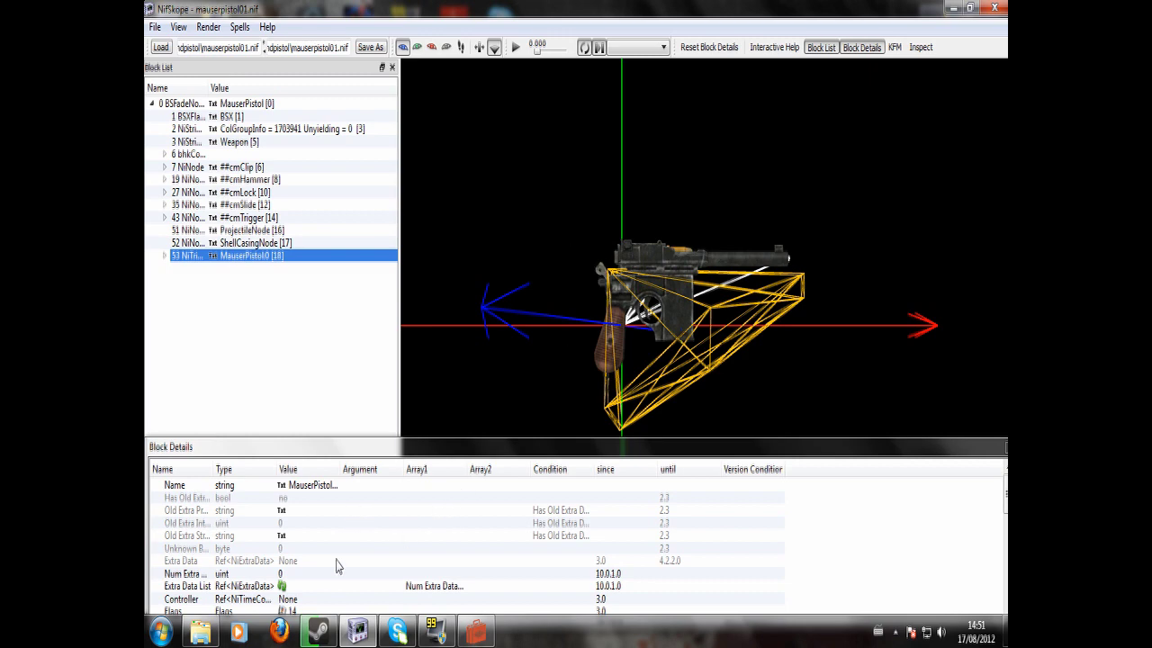
{"action": "right_click", "coordinate": [358, 634]}
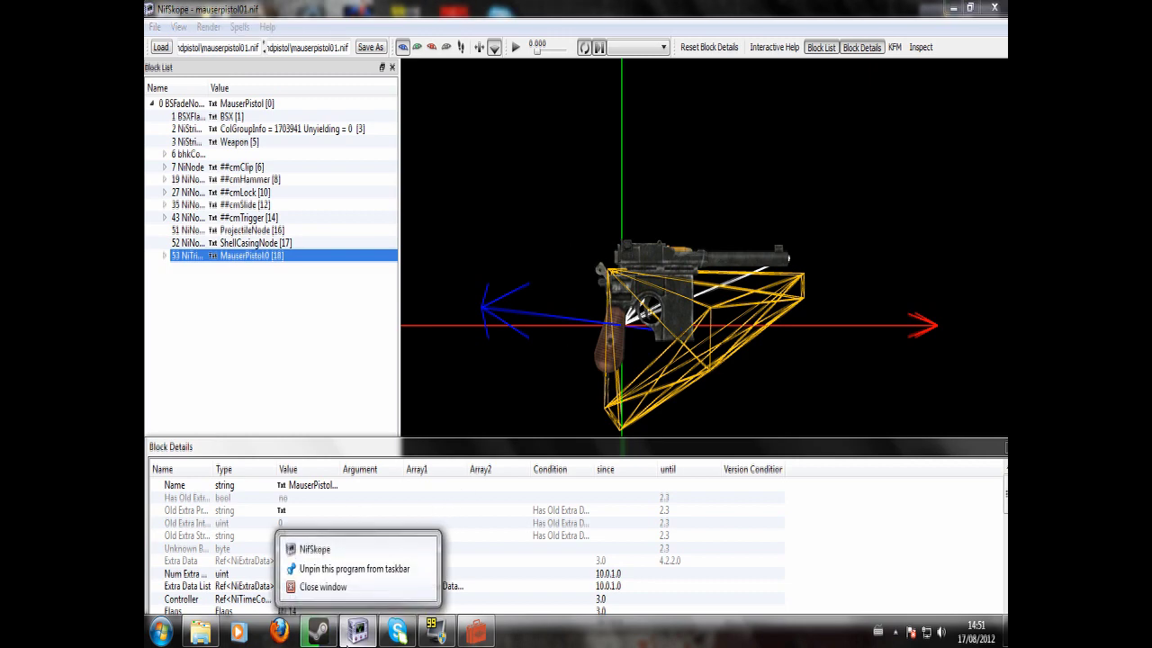
{"action": "left_click", "coordinate": [357, 551]}
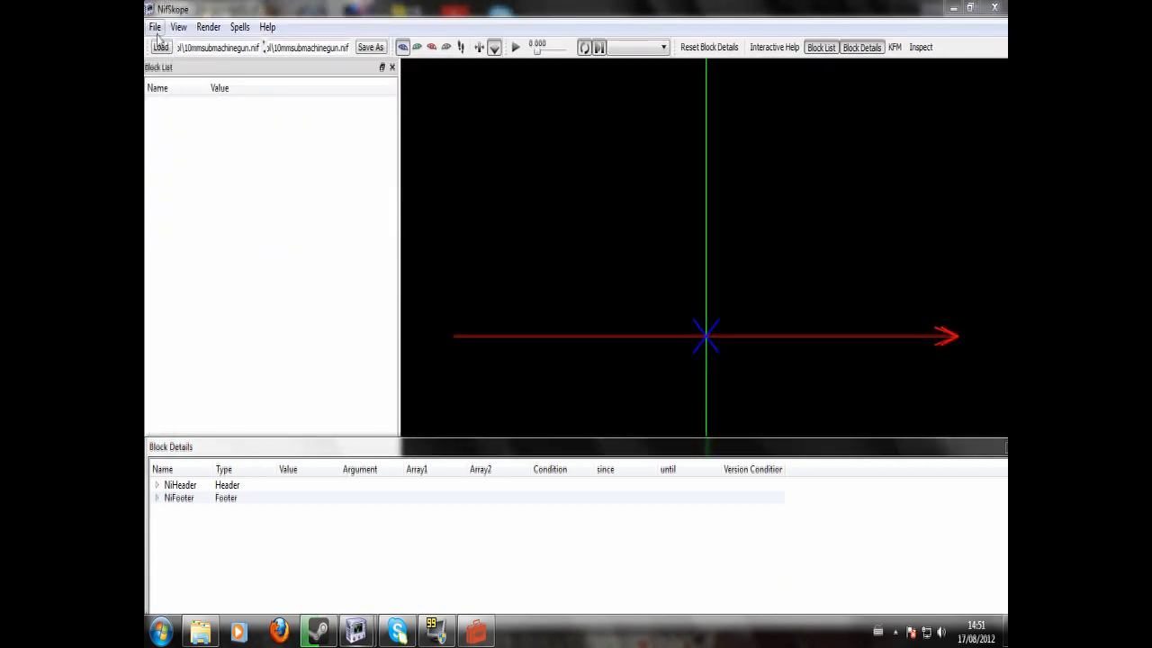
Load 10mmpistolsilenced.nif in the new window and select its I_Silencer mesh
{"action": "left_click", "coordinate": [160, 48]}
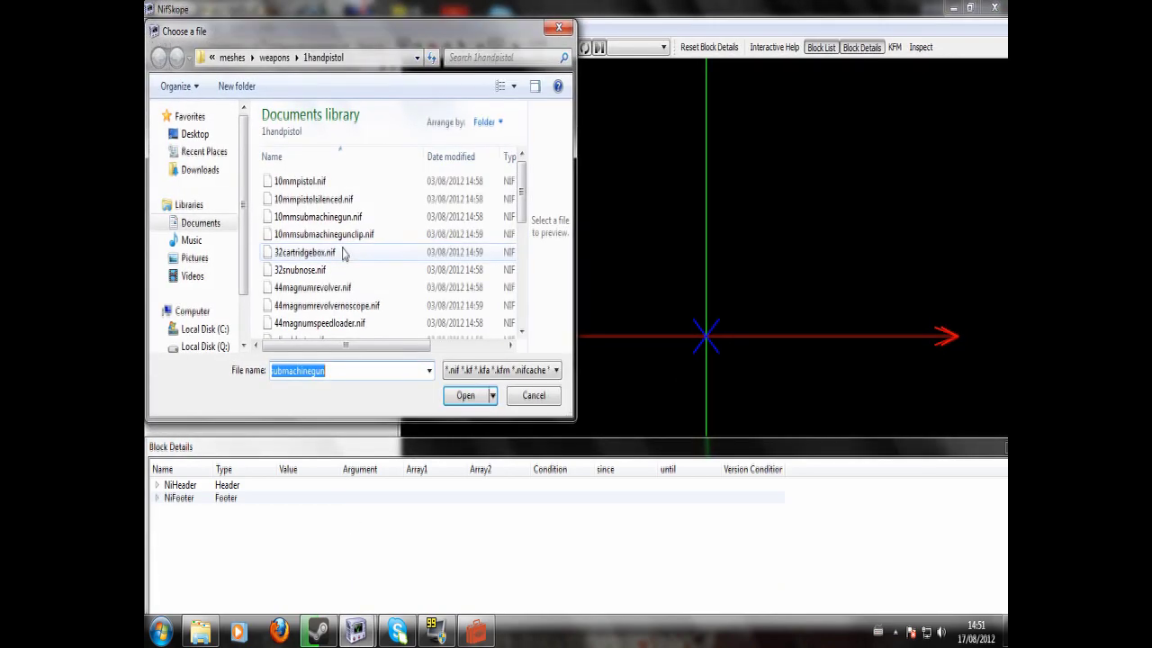
{"action": "double_click", "coordinate": [320, 199]}
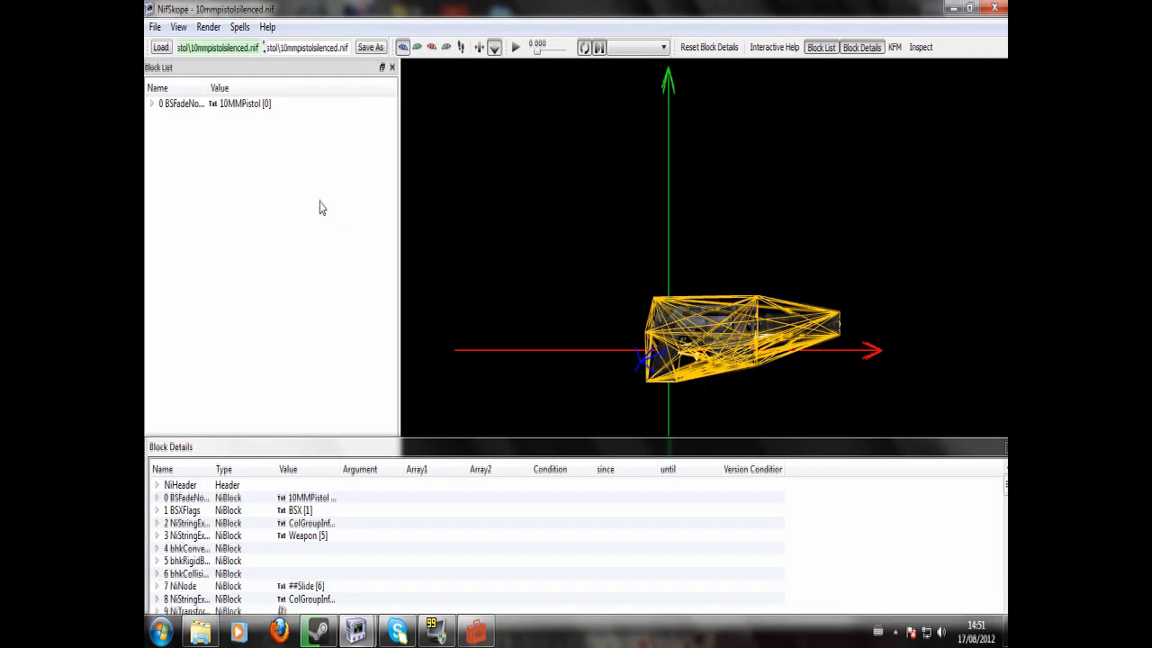
{"action": "left_click", "coordinate": [722, 328]}
{"action": "scroll", "coordinate": [829, 292], "scroll_direction": "up", "scroll_amount": 5}
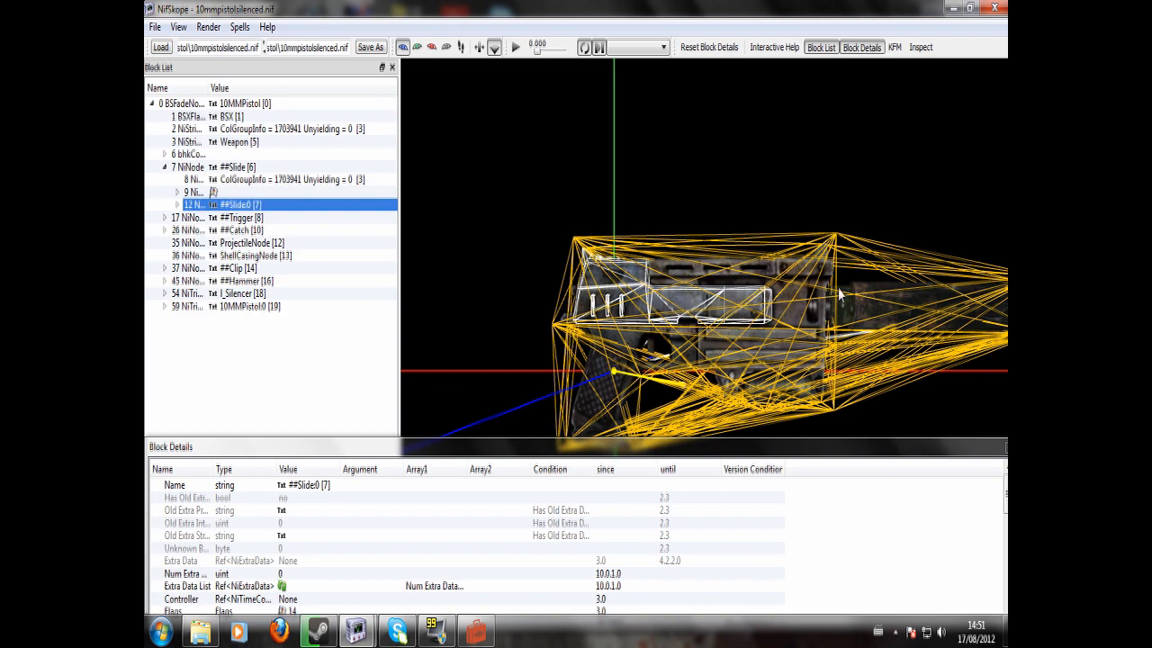
{"action": "middle_click_drag", "start_coordinate": [859, 290], "coordinate": [760, 338]}
{"action": "left_click", "coordinate": [678, 310]}
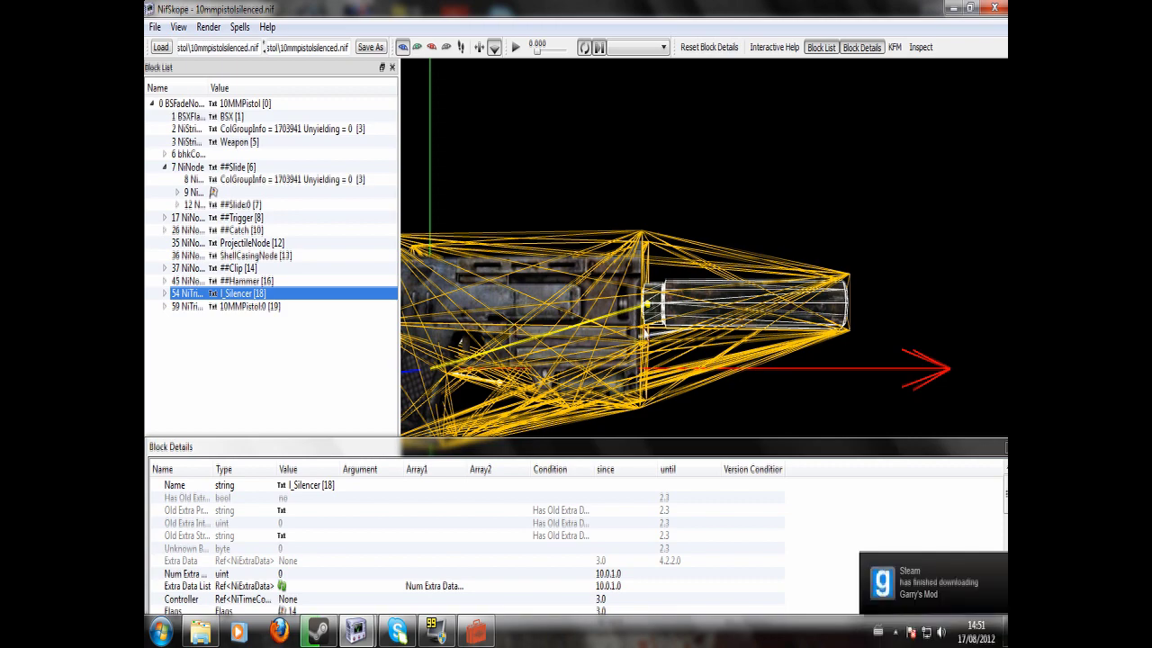
Copy the I_Silencer block branch with Block > Copy Branch
{"action": "right_click", "coordinate": [678, 316]}
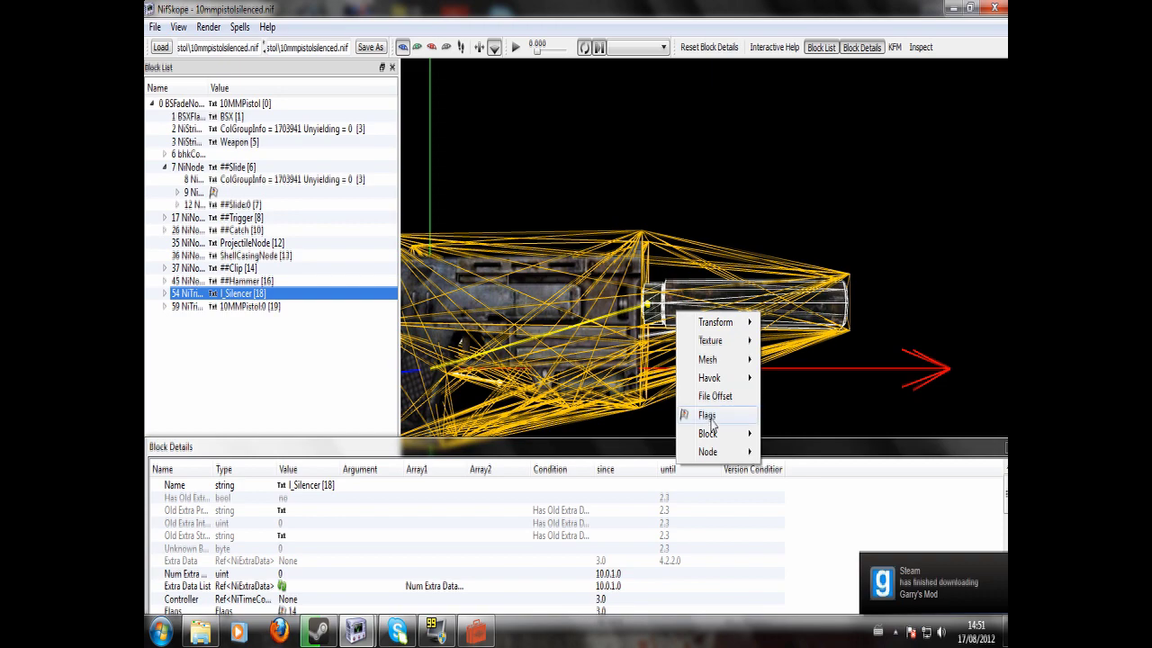
{"action": "mouse_move", "coordinate": [709, 435]}
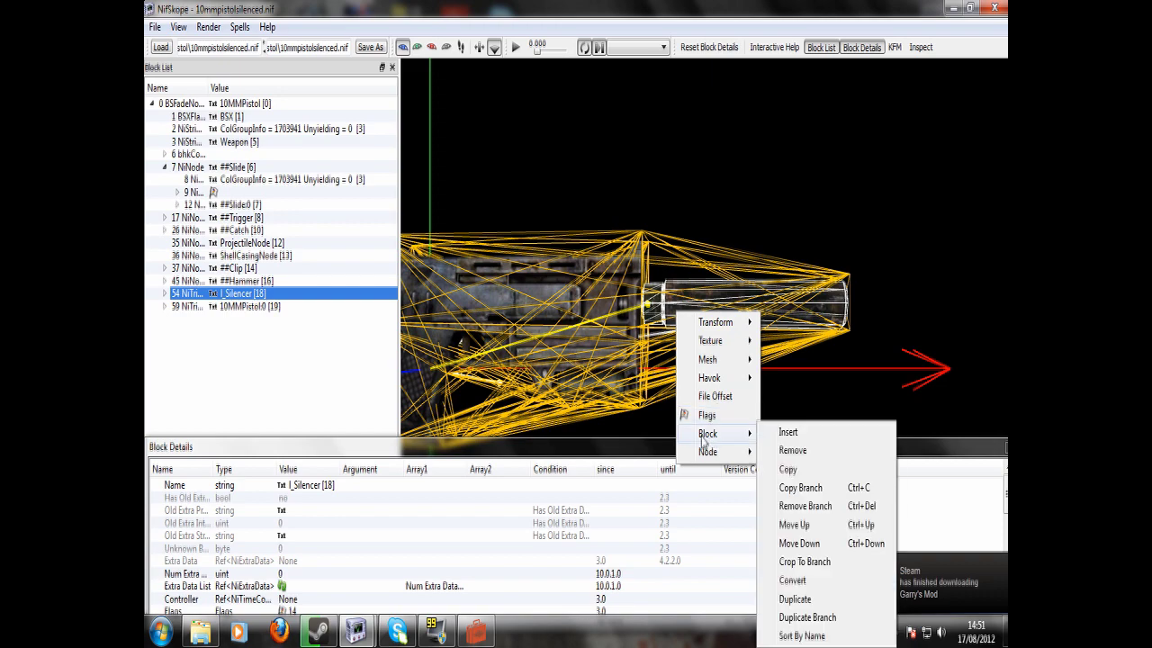
{"action": "left_click", "coordinate": [803, 491]}
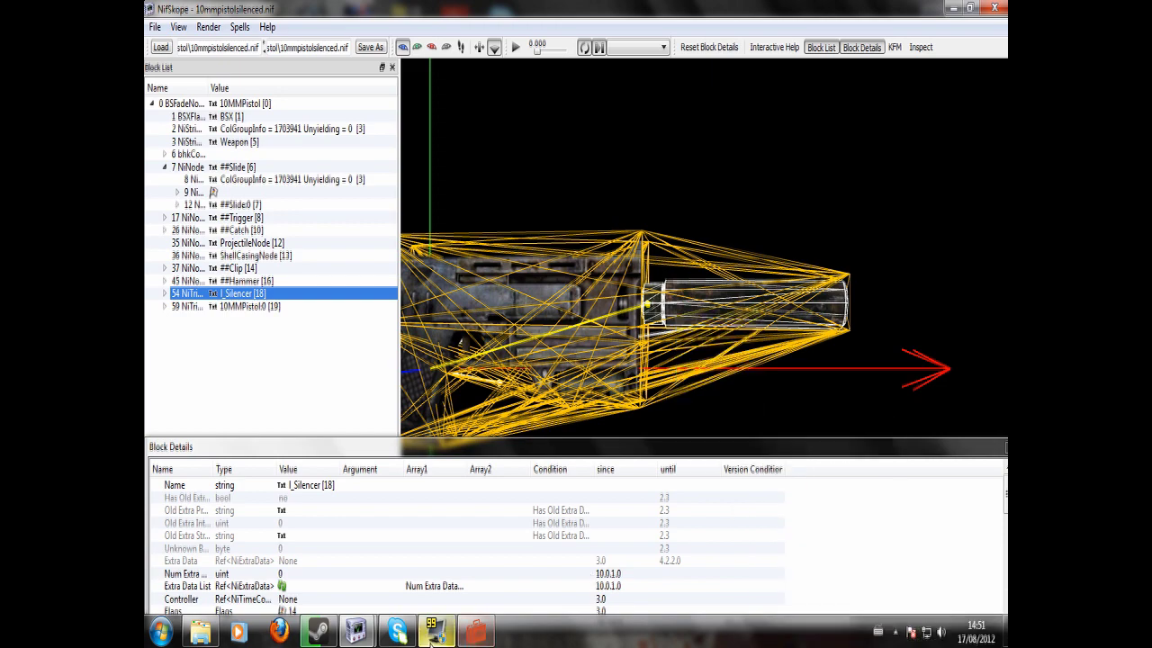
Return to the mauserpistol01.nif window and look over its ##cmHammer, ##cmLock and ##cmSlide blocks
{"action": "mouse_move", "coordinate": [356, 635]}
{"action": "left_click", "coordinate": [301, 540]}
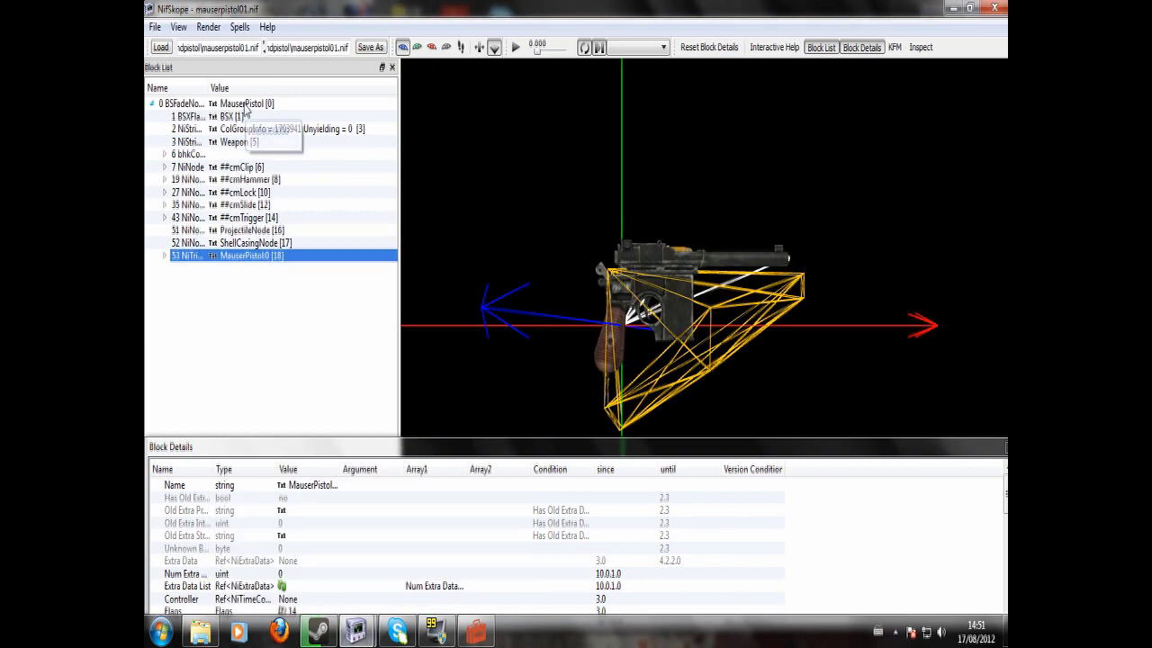
{"action": "left_click", "coordinate": [240, 183]}
{"action": "left_click", "coordinate": [243, 194]}
{"action": "left_click", "coordinate": [245, 206]}
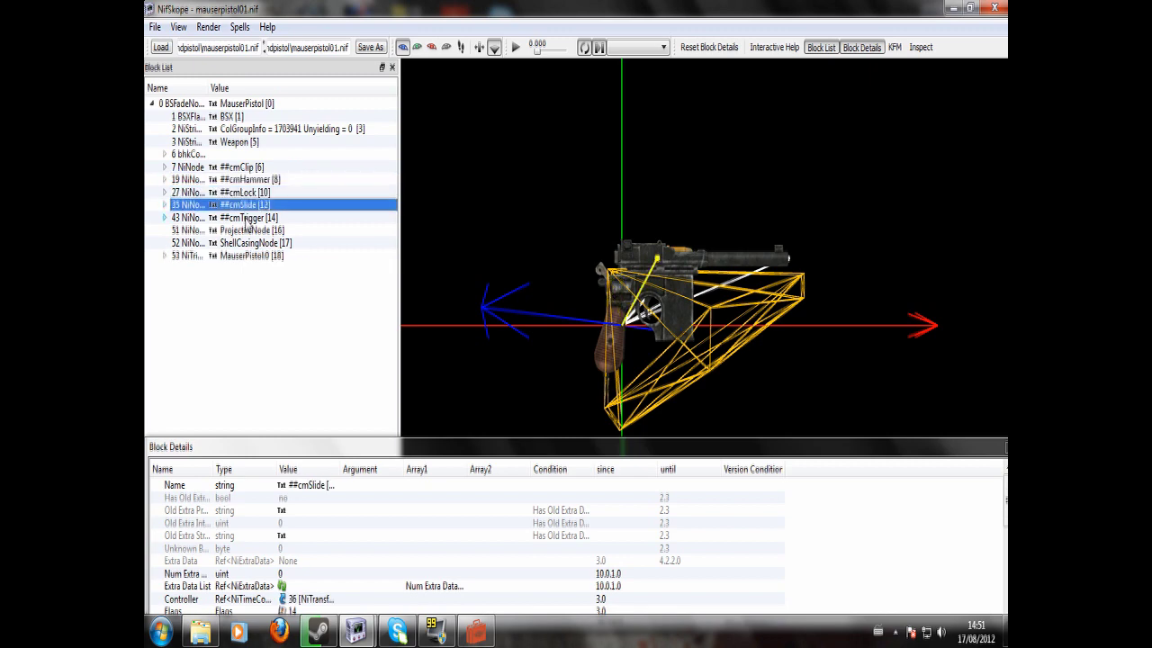
Look over the ##cmTrigger, ProjectileNode, ShellCasingNode and MauserPistol0 blocks
{"action": "left_click", "coordinate": [248, 218]}
{"action": "left_click", "coordinate": [249, 230]}
{"action": "left_click", "coordinate": [251, 243]}
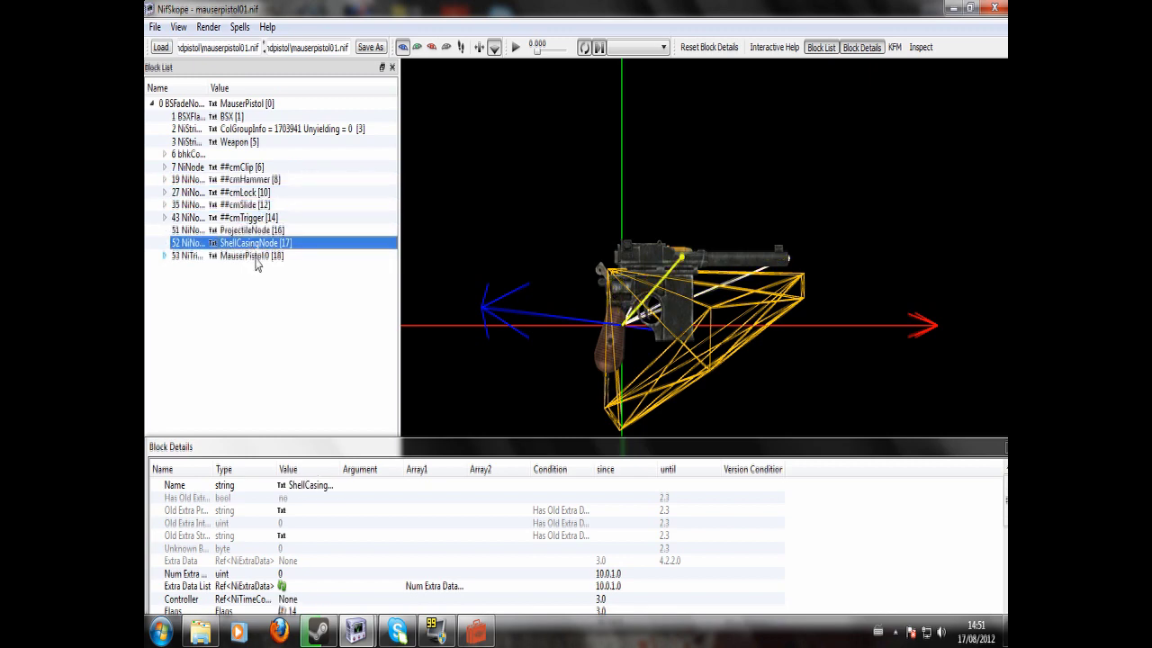
{"action": "left_click", "coordinate": [256, 258]}
Paste the copied silencer branch under the root MauserPistol node
{"action": "left_click", "coordinate": [241, 104]}
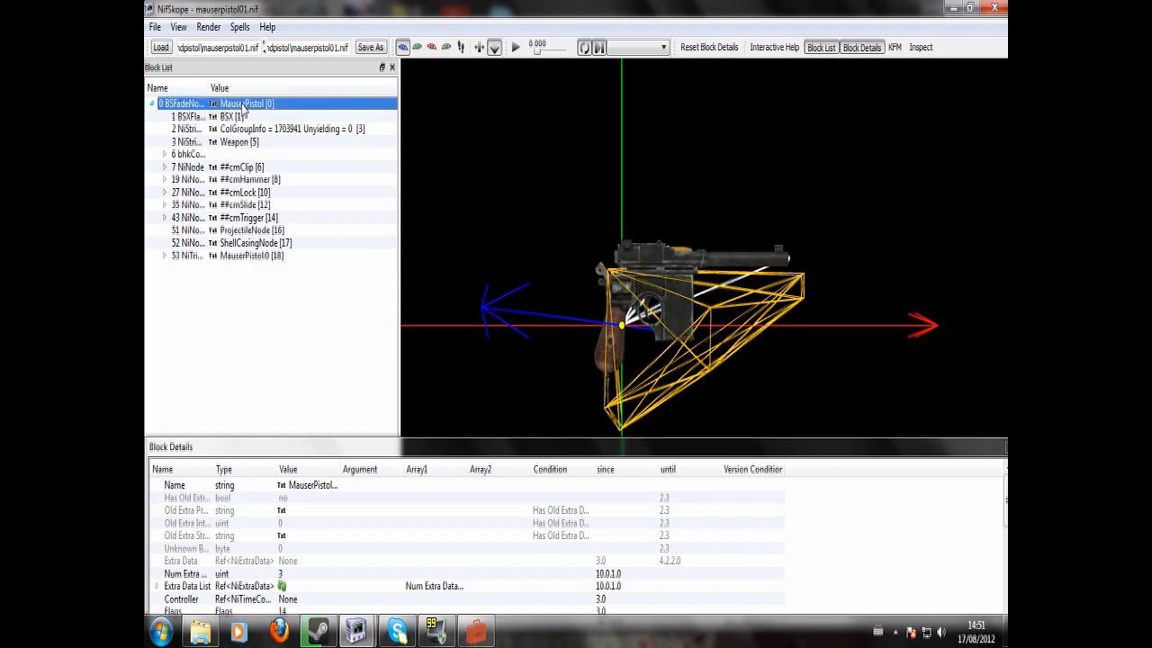
{"action": "scroll", "coordinate": [653, 286], "scroll_direction": "up", "scroll_amount": 3}
{"action": "scroll", "coordinate": [653, 285], "scroll_direction": "down", "scroll_amount": 3}
{"action": "scroll", "coordinate": [653, 286], "scroll_direction": "up", "scroll_amount": 3}
{"action": "scroll", "coordinate": [653, 283], "scroll_direction": "down", "scroll_amount": 1}
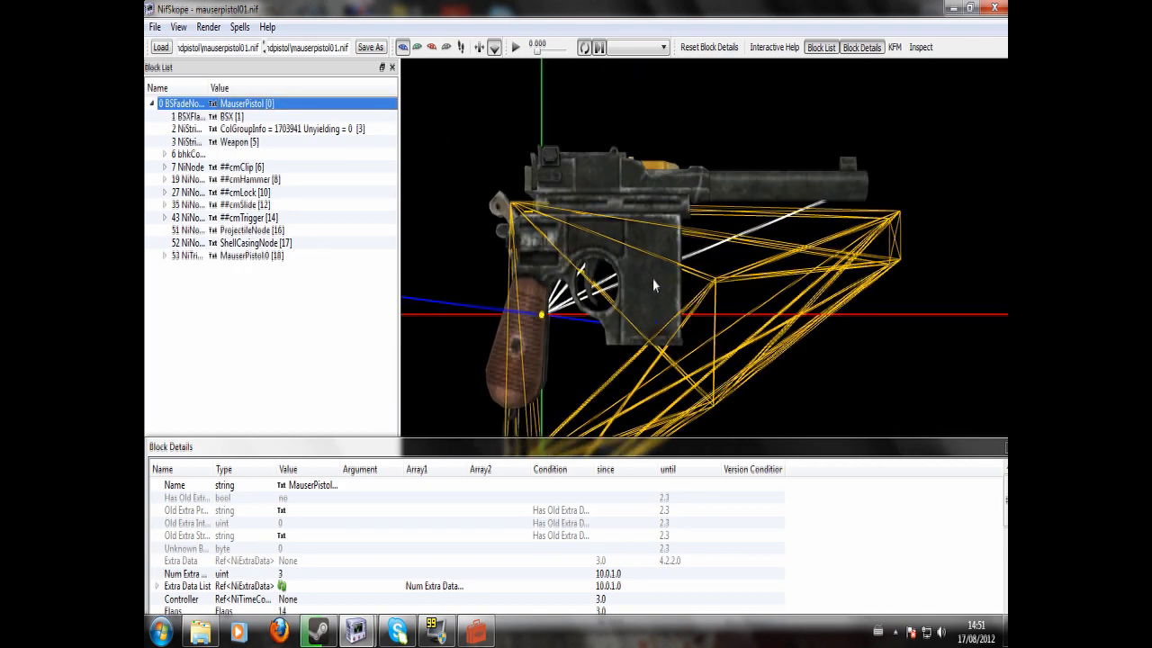
{"action": "right_click", "coordinate": [240, 108]}
{"action": "mouse_move", "coordinate": [274, 130]}
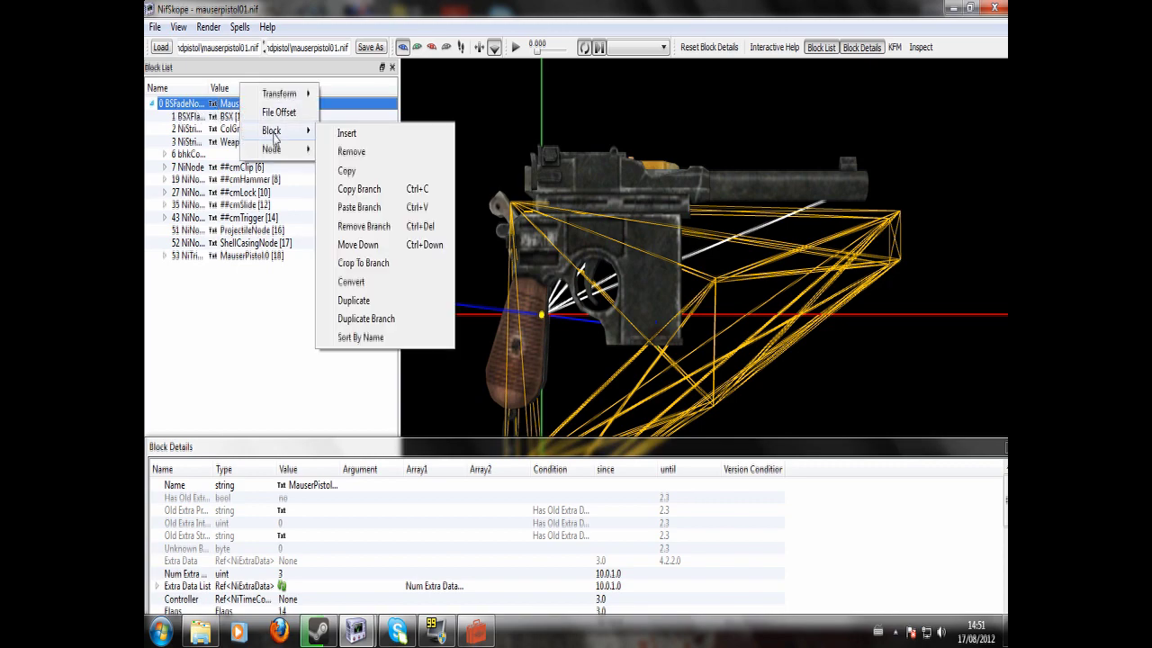
{"action": "left_click", "coordinate": [359, 207]}
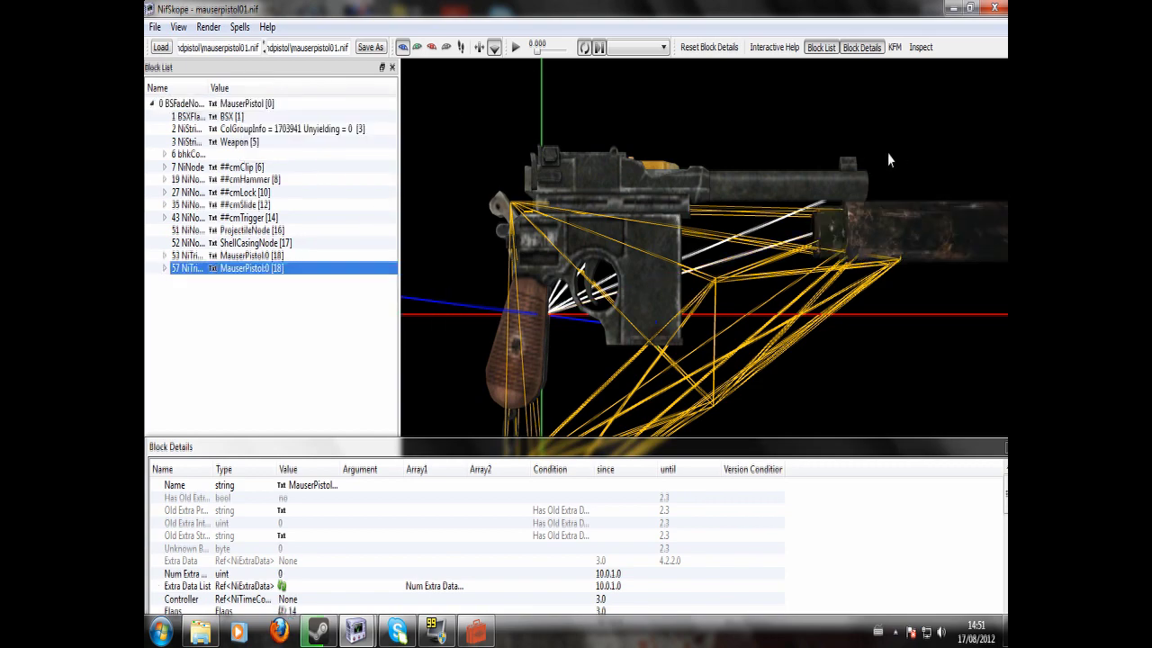
Pan, zoom and orbit to inspect the new silencer at the pistol's muzzle
{"action": "middle_click_drag", "start_coordinate": [898, 151], "coordinate": [792, 181]}
{"action": "scroll", "coordinate": [792, 180], "scroll_direction": "up", "scroll_amount": 2}
{"action": "scroll", "coordinate": [792, 180], "scroll_direction": "down", "scroll_amount": 5}
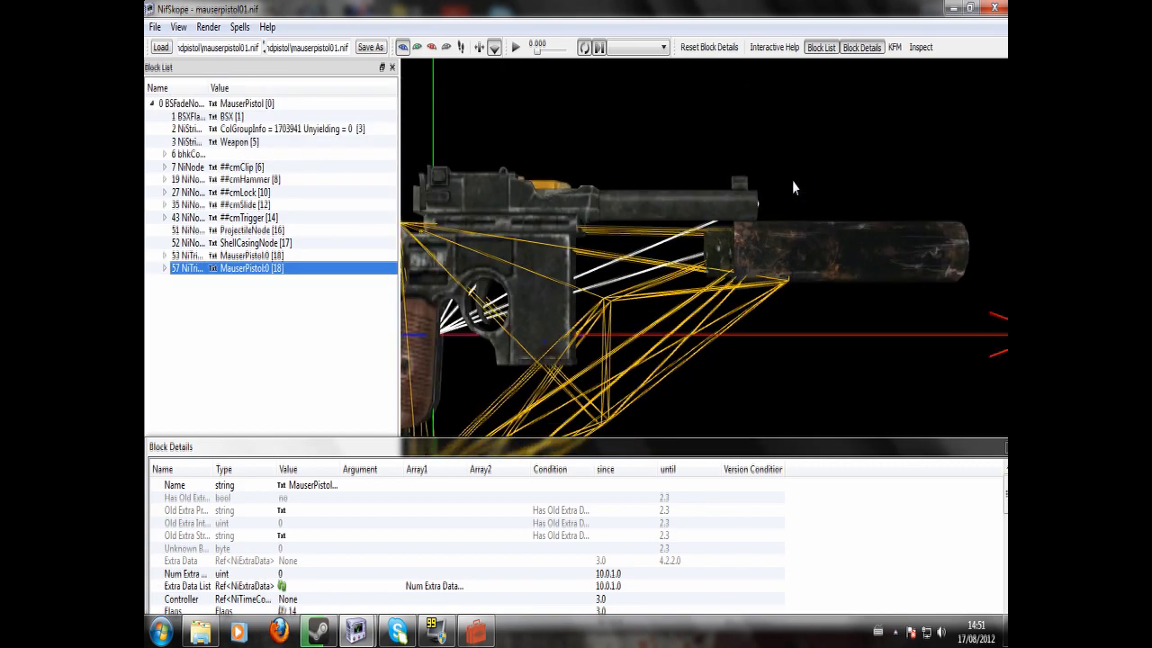
{"action": "scroll", "coordinate": [791, 180], "scroll_direction": "up", "scroll_amount": 3}
{"action": "scroll", "coordinate": [597, 177], "scroll_direction": "down", "scroll_amount": 5}
{"action": "left_click_drag", "start_coordinate": [621, 225], "coordinate": [596, 286]}
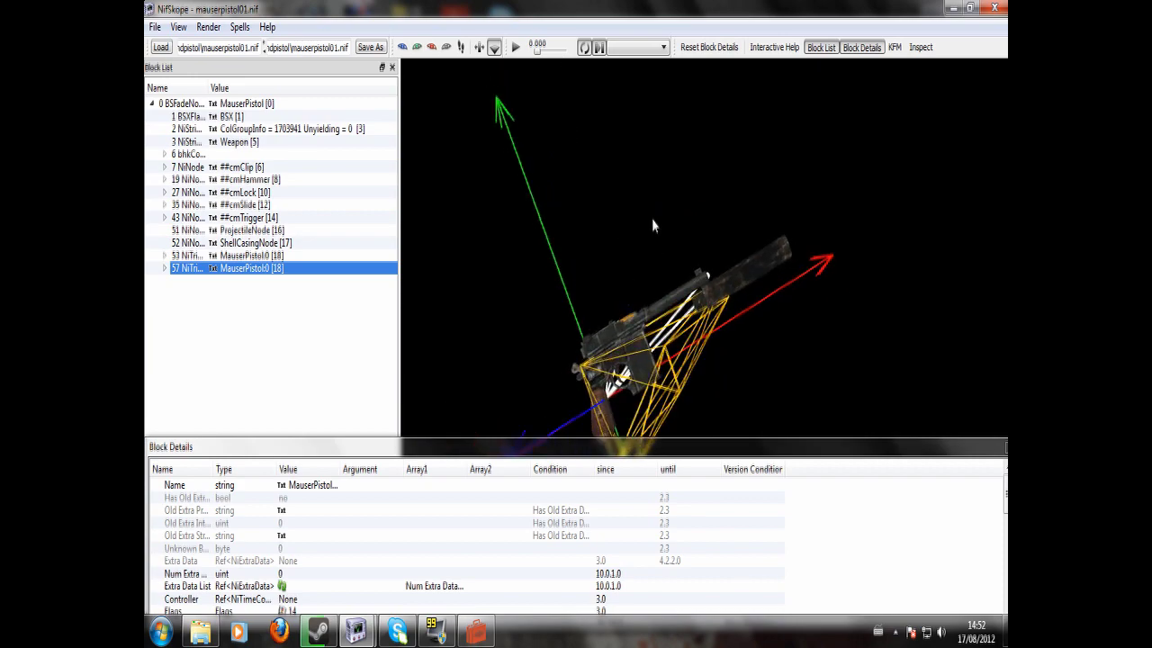
{"action": "left_click_drag", "start_coordinate": [653, 224], "coordinate": [787, 206]}
{"action": "left_click_drag", "start_coordinate": [744, 319], "coordinate": [771, 270]}
Select the pasted silencer block 57, dismiss the string prompt, and show its Translation values
{"action": "left_click", "coordinate": [774, 254]}
{"action": "left_click_drag", "start_coordinate": [678, 298], "coordinate": [697, 311]}
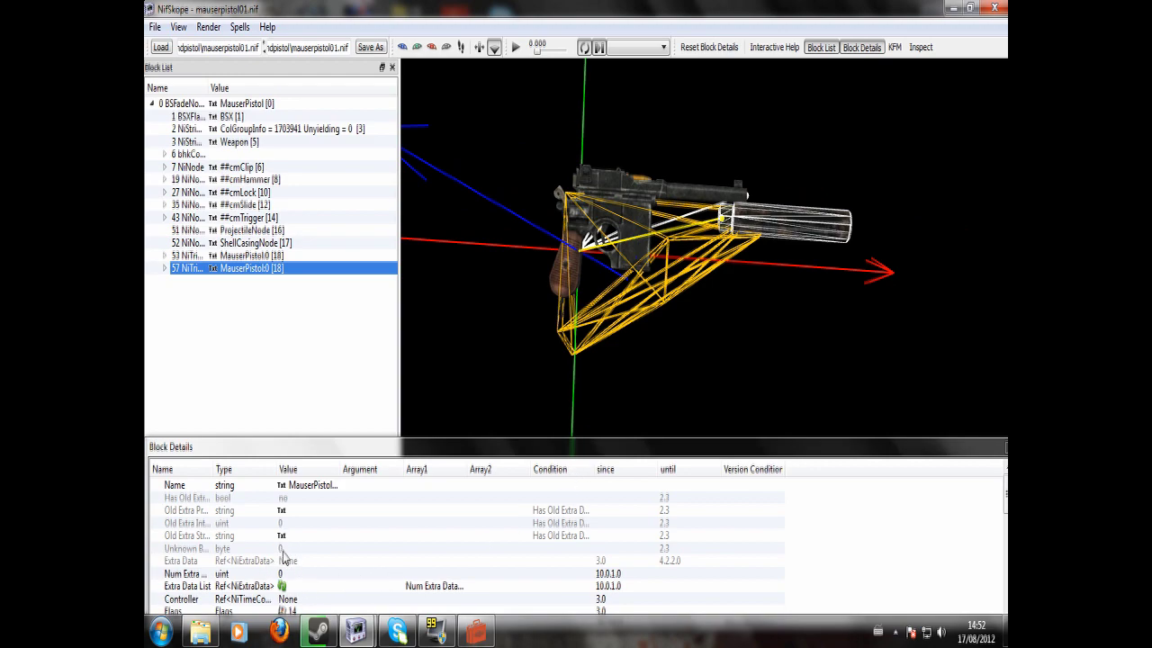
{"action": "left_click", "coordinate": [642, 416]}
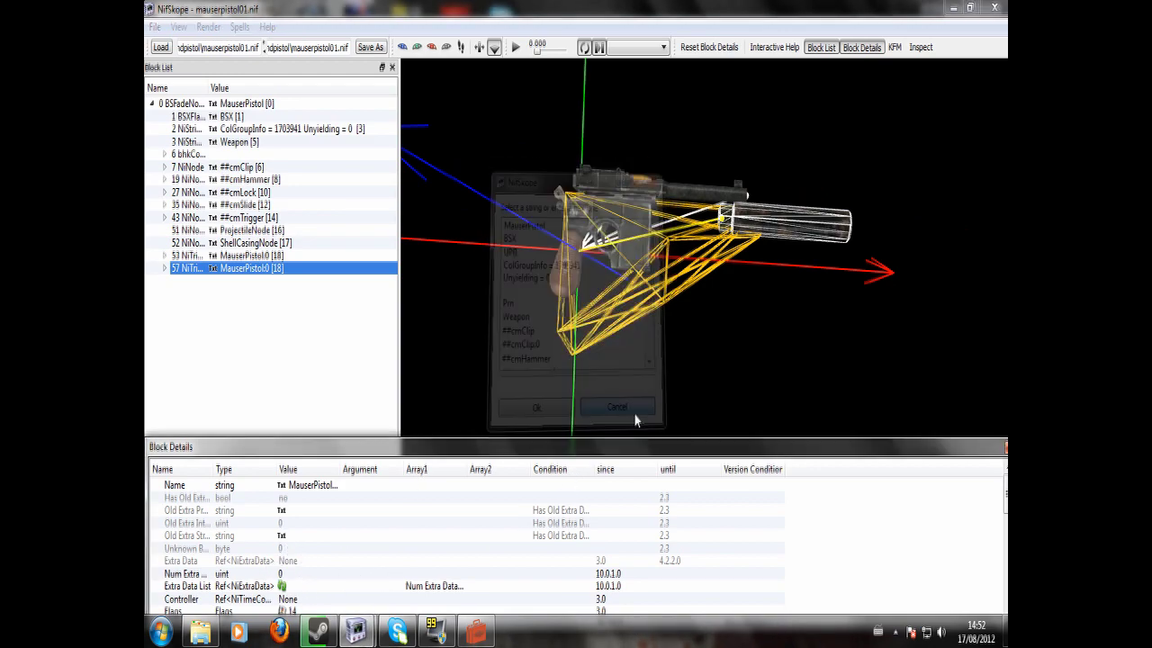
{"action": "scroll", "coordinate": [296, 509], "scroll_direction": "down", "scroll_amount": 4}
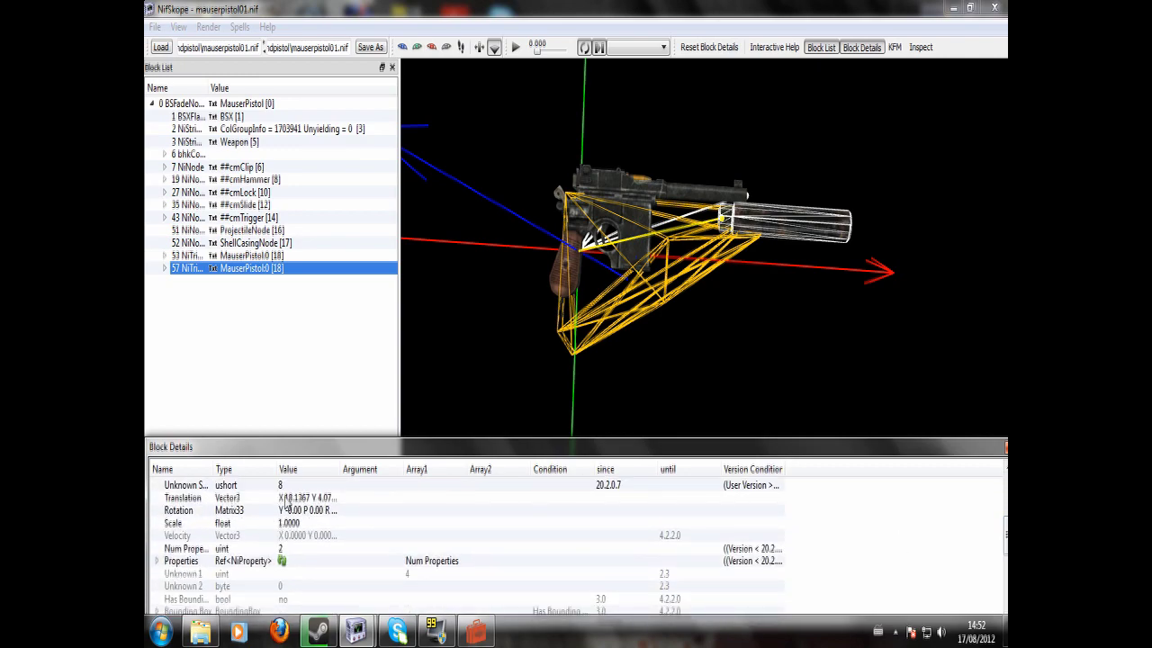
{"action": "mouse_move", "coordinate": [207, 638]}
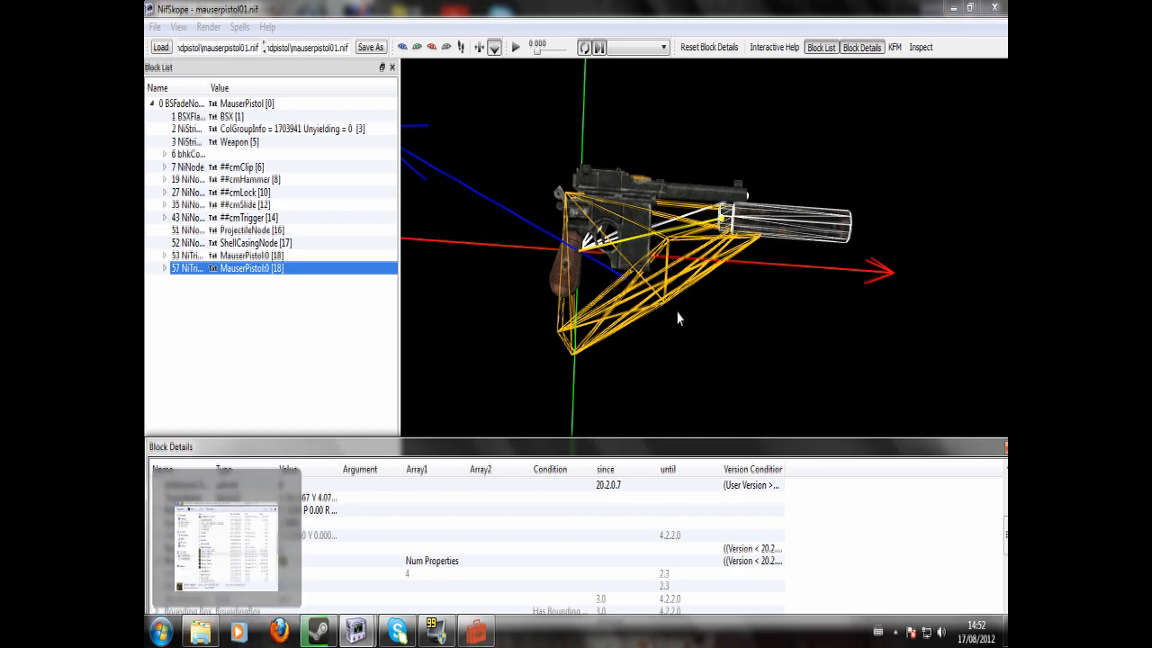
Open the saved Mauser position notes in Notepad and copy the X value 21.3367
{"action": "left_click", "coordinate": [157, 635]}
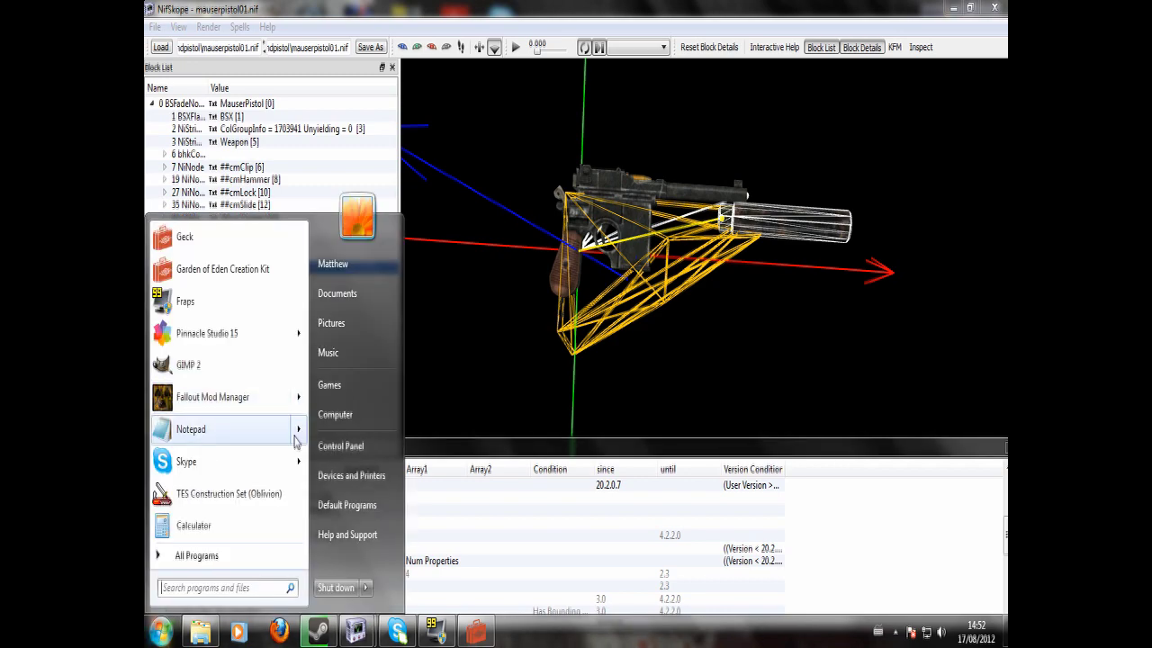
{"action": "mouse_move", "coordinate": [296, 441]}
{"action": "left_click", "coordinate": [356, 270]}
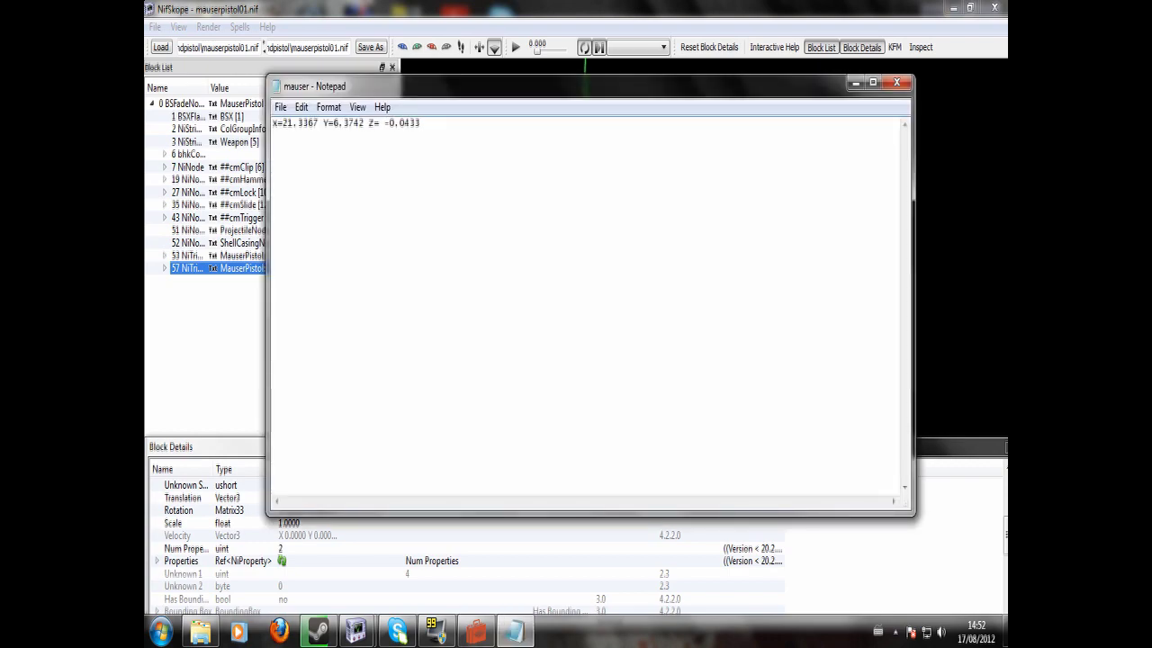
{"action": "left_click_drag", "start_coordinate": [333, 90], "coordinate": [468, 80]}
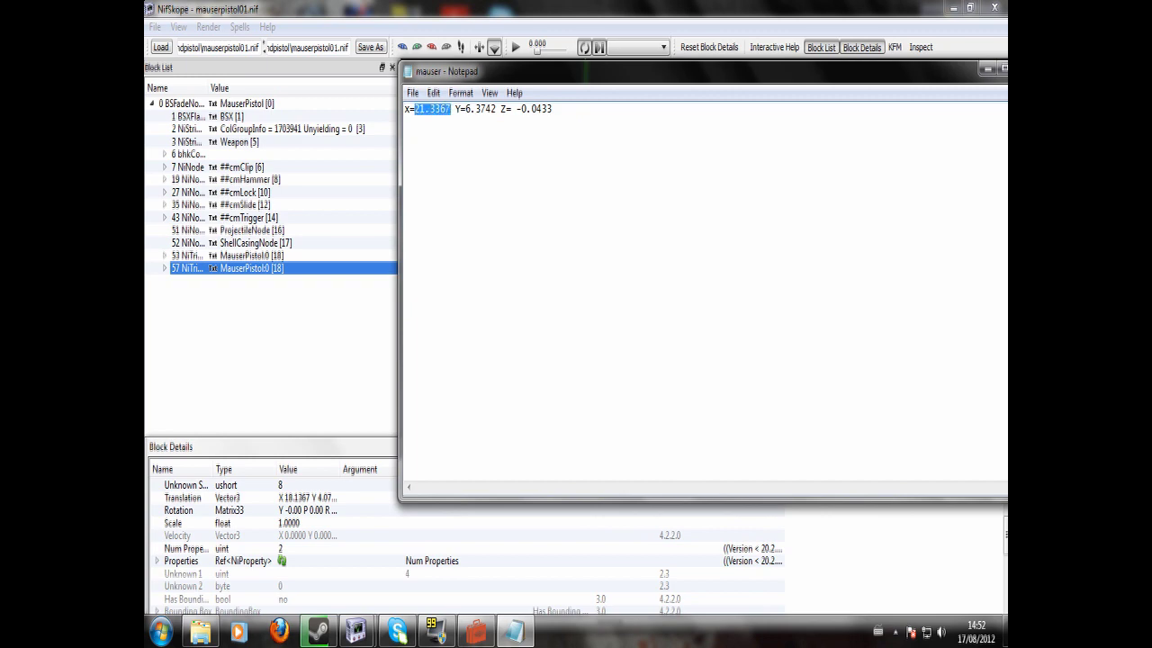
{"action": "right_click", "coordinate": [432, 109]}
{"action": "left_click", "coordinate": [463, 166]}
{"action": "left_click", "coordinate": [382, 300]}
Enter the copied value into the silencer's Translation, then consult the notes again
{"action": "left_click", "coordinate": [327, 500]}
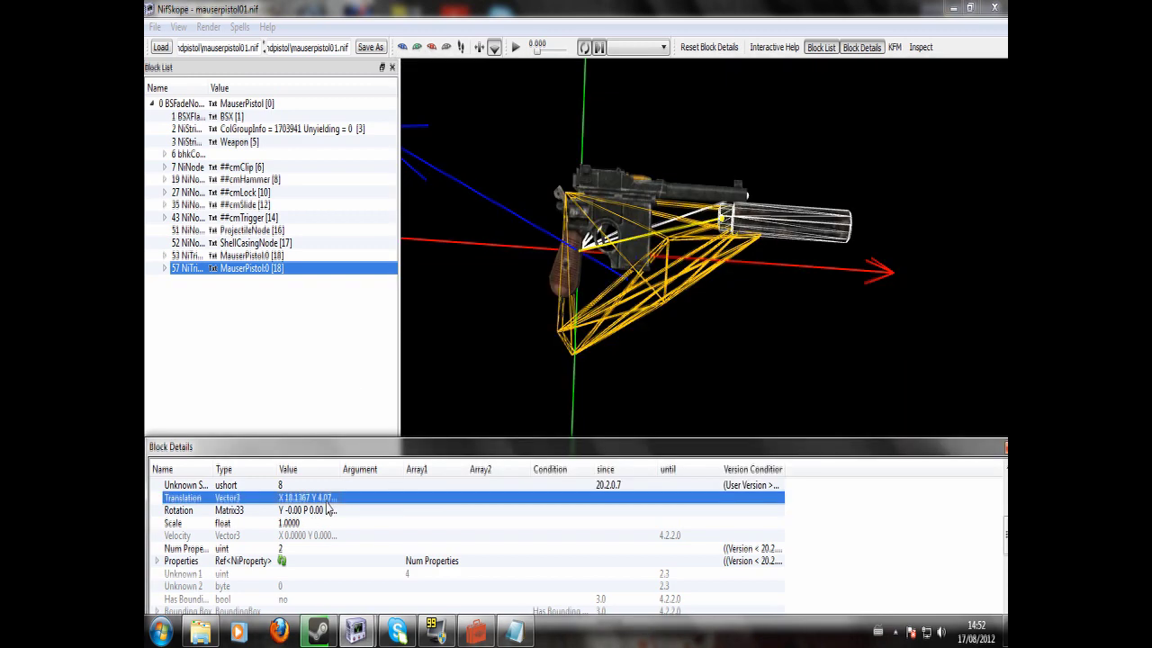
{"action": "double_click", "coordinate": [286, 498]}
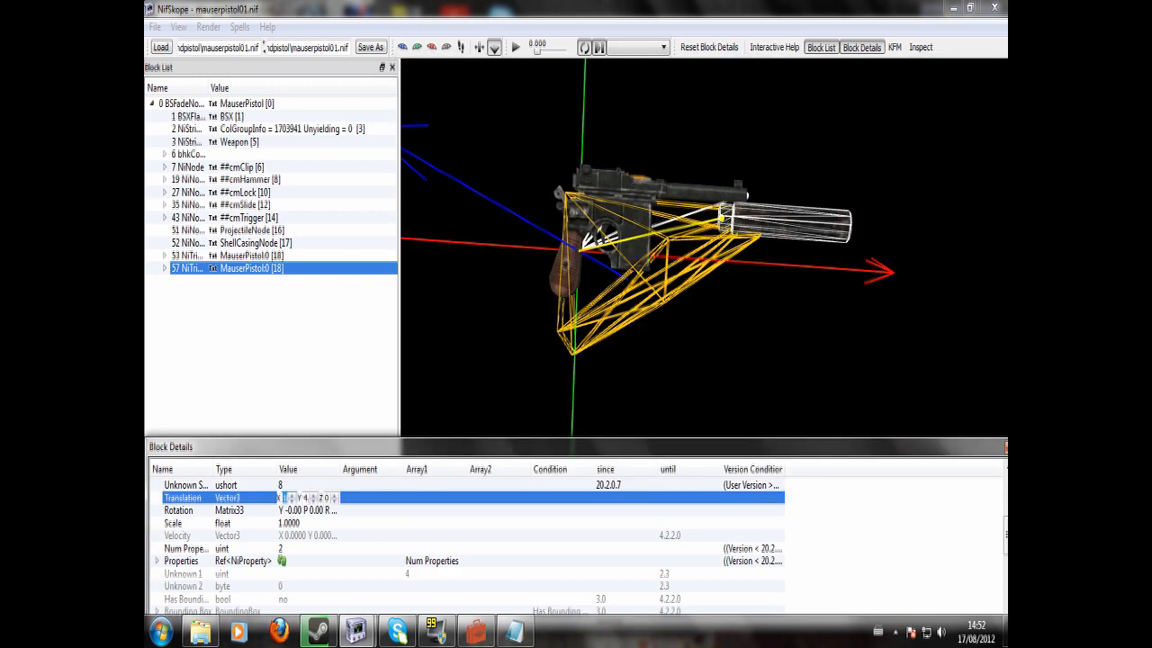
{"action": "left_click", "coordinate": [299, 486]}
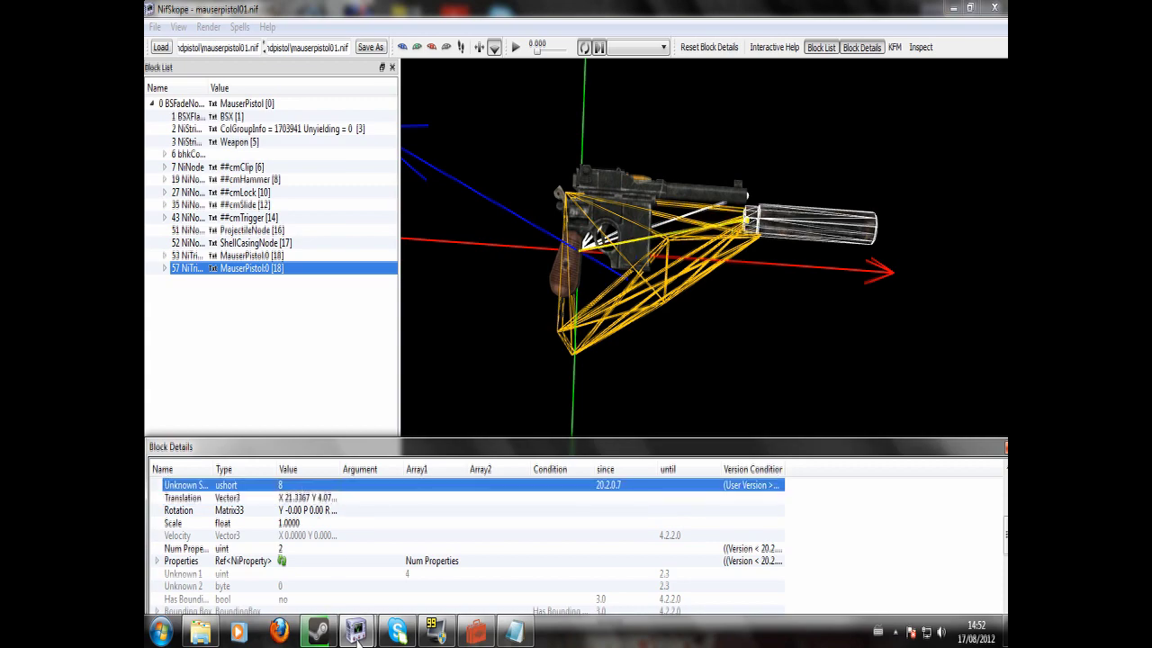
{"action": "left_click", "coordinate": [515, 633]}
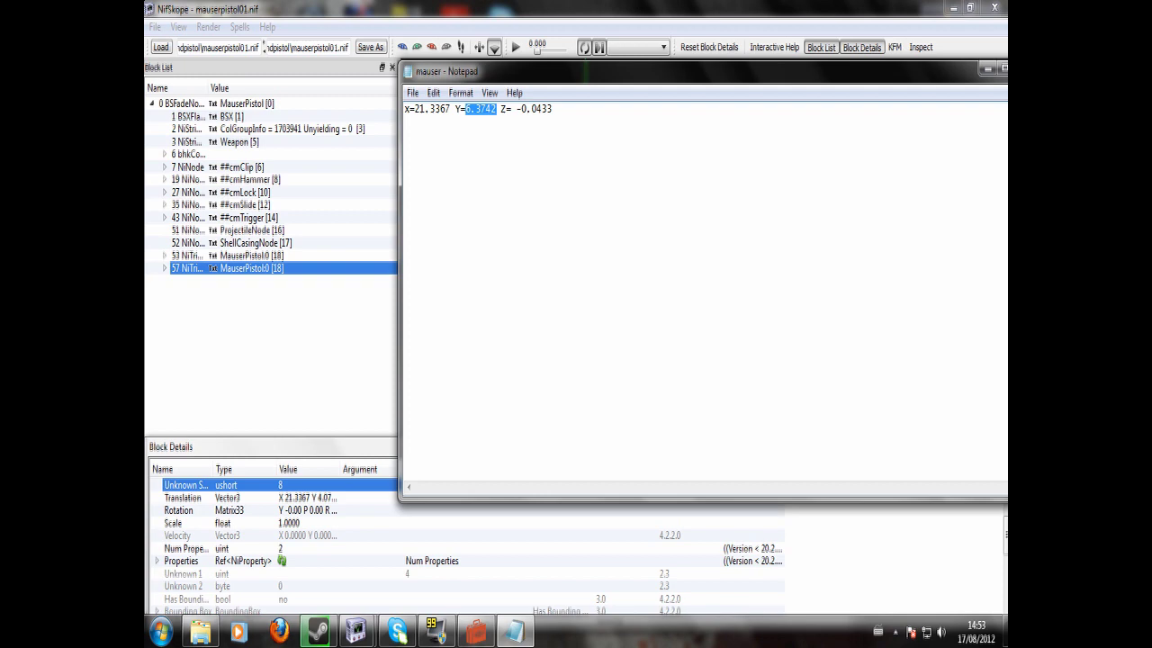
{"action": "left_click", "coordinate": [542, 10]}
Reopen the silencer's Translation, inspect the collision shape's material, then reselect the silencer
{"action": "left_click", "coordinate": [322, 500]}
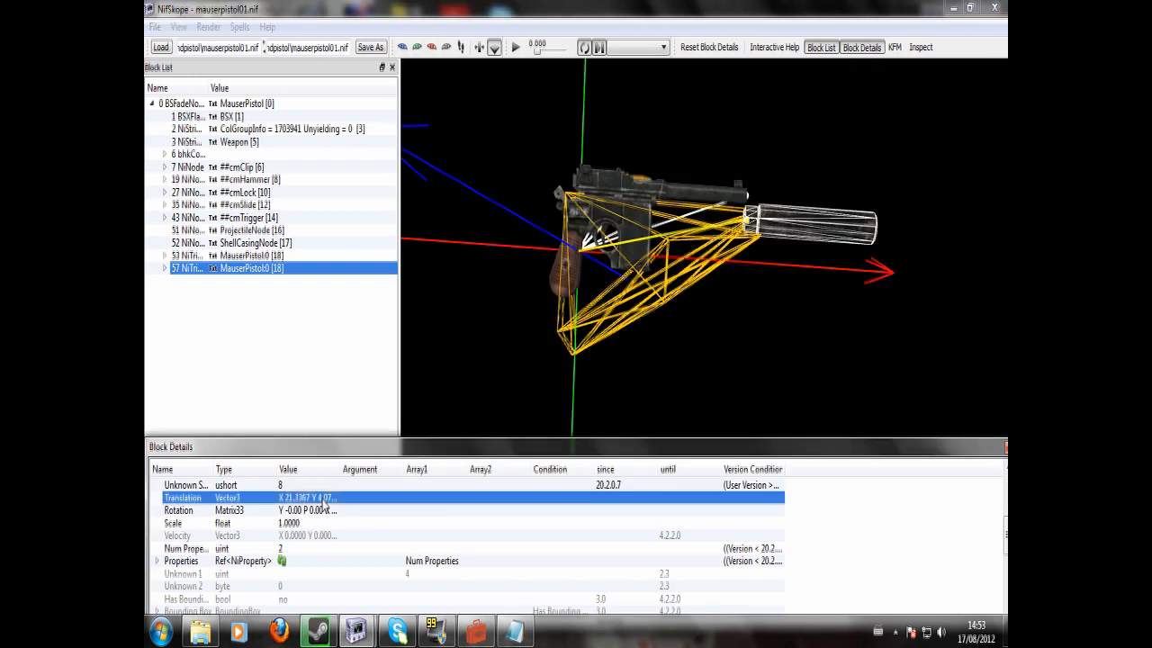
{"action": "left_click", "coordinate": [323, 502]}
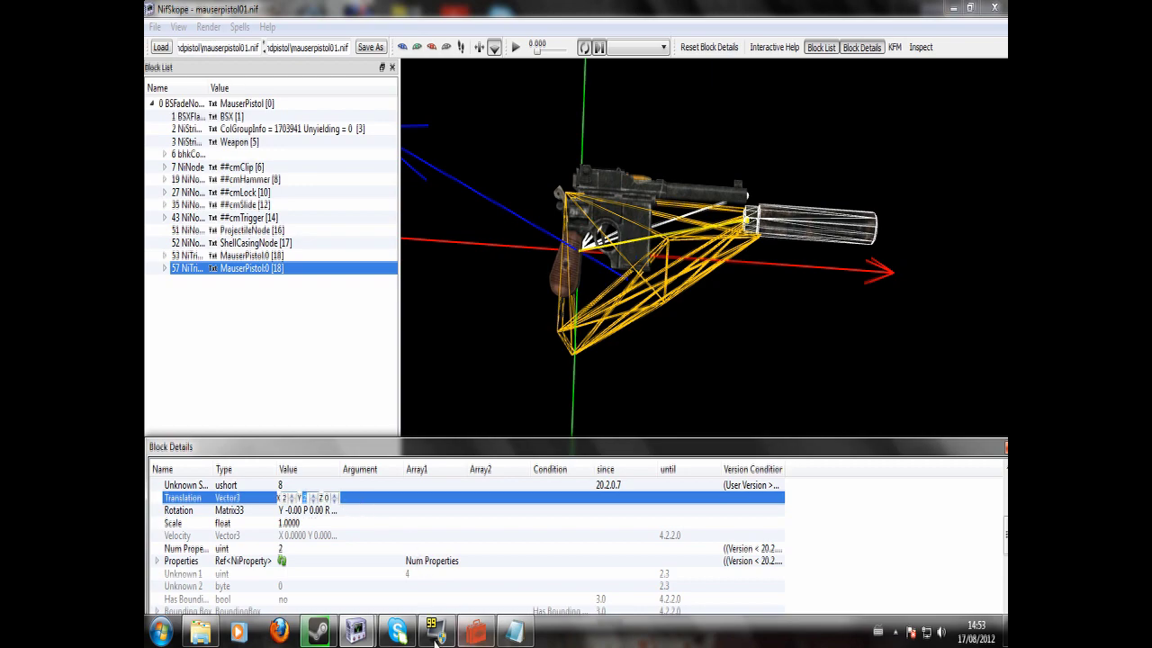
{"action": "mouse_move", "coordinate": [434, 629]}
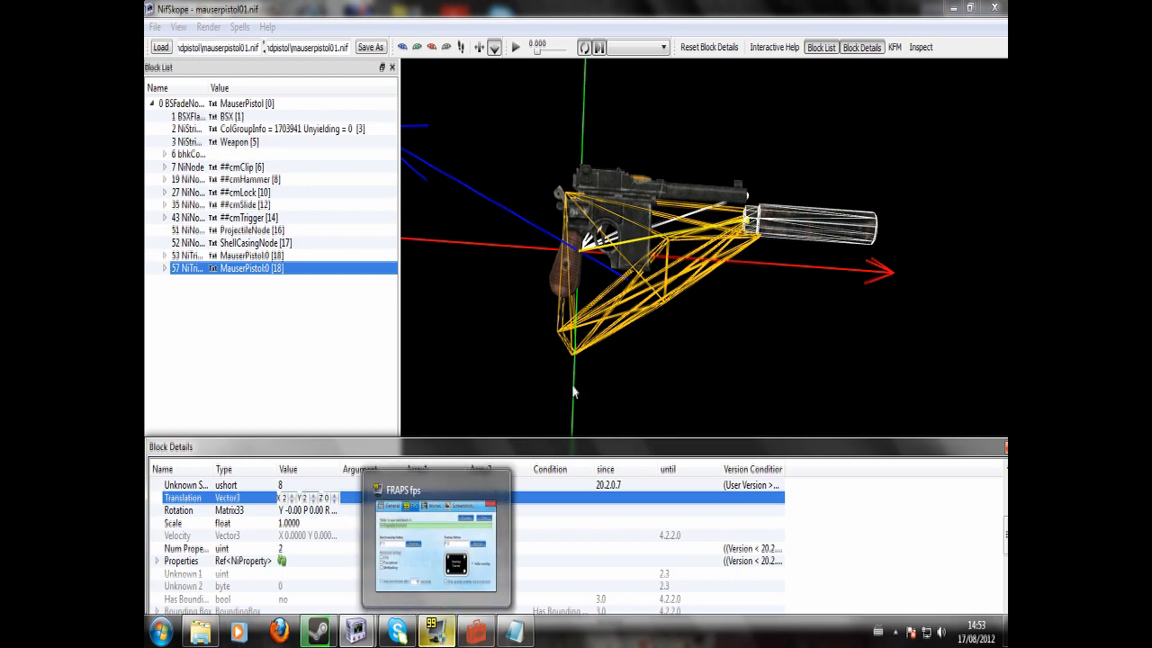
{"action": "left_click", "coordinate": [679, 231]}
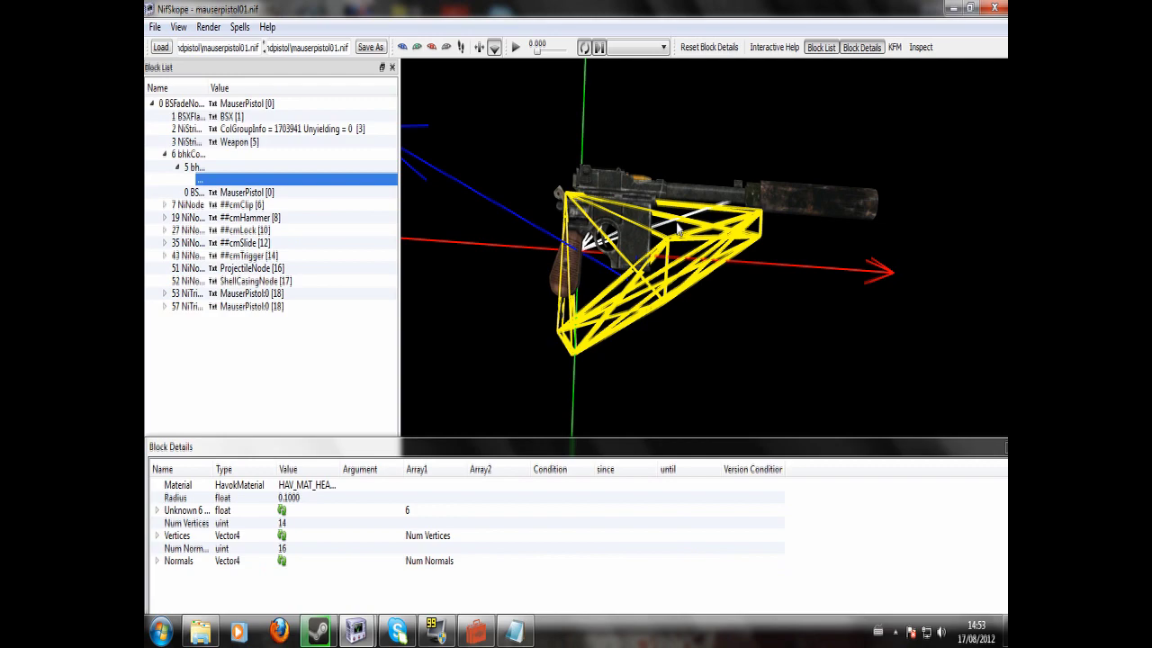
{"action": "left_click", "coordinate": [353, 486]}
{"action": "left_click", "coordinate": [811, 203]}
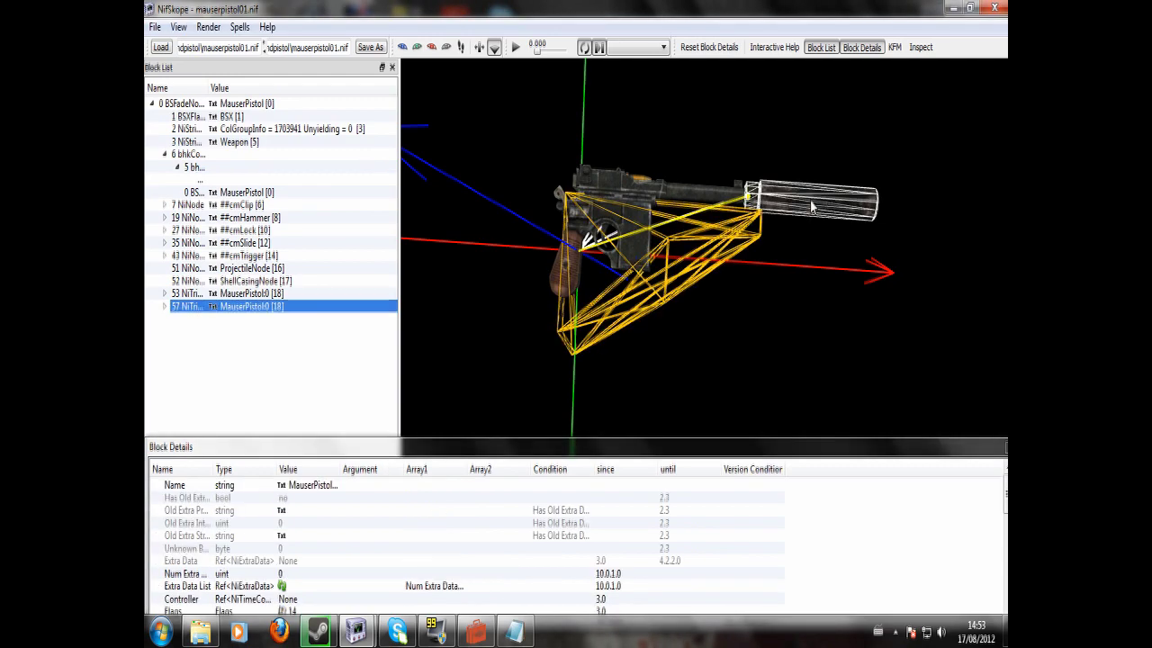
{"action": "scroll", "coordinate": [355, 583], "scroll_direction": "down", "scroll_amount": 4}
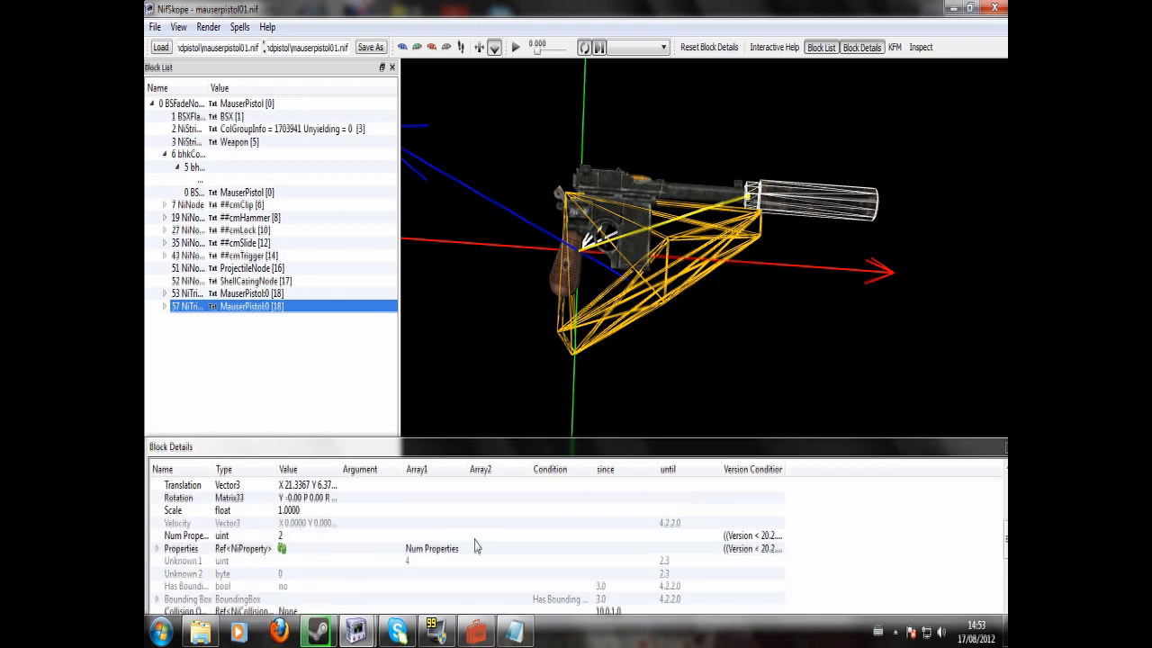
Set the silencer's Translation to X 21.3367, Y 6.3742, Z -0.0433 from the notes
{"action": "left_click", "coordinate": [515, 631]}
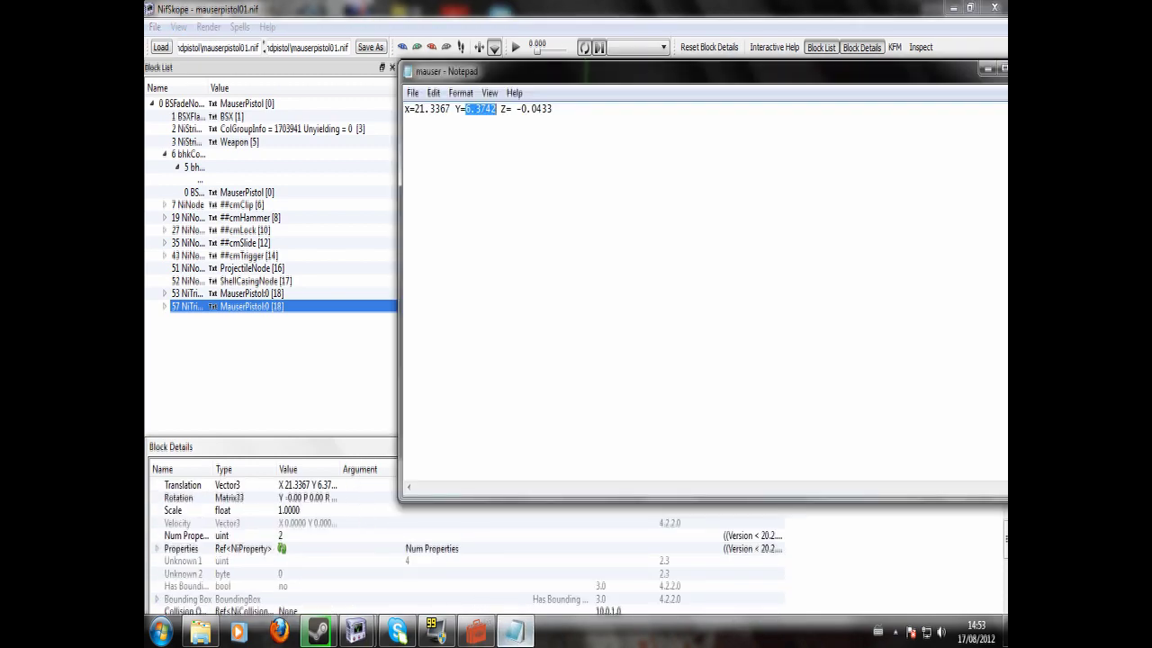
{"action": "left_click_drag", "start_coordinate": [516, 109], "coordinate": [543, 109]}
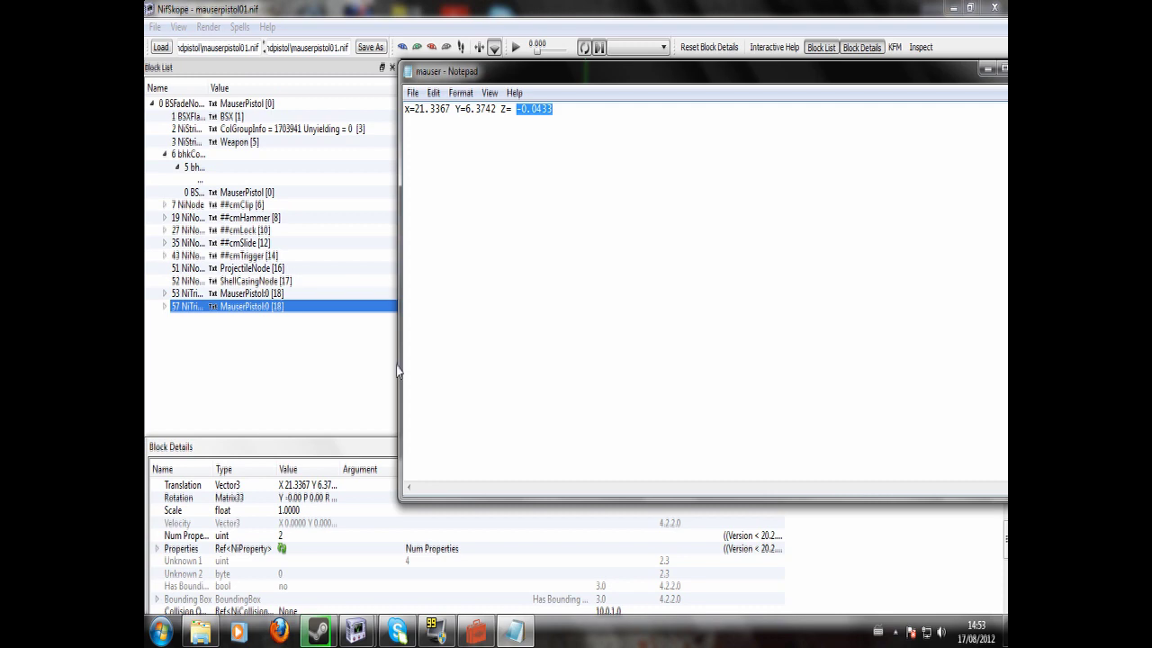
{"action": "left_click", "coordinate": [330, 487]}
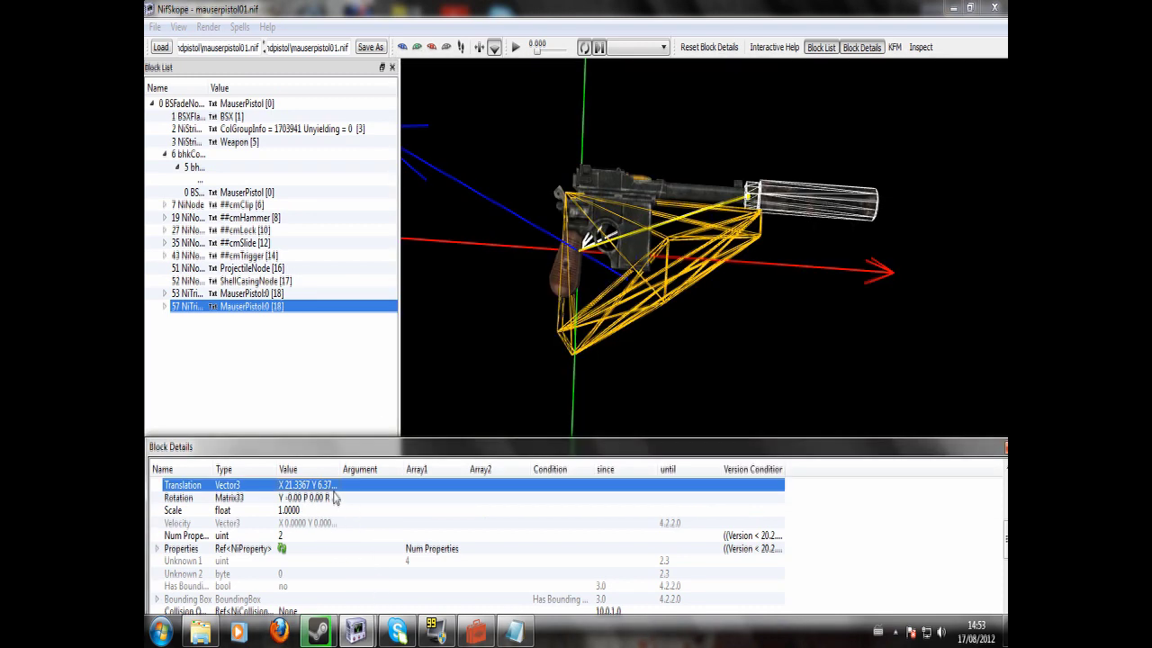
{"action": "double_click", "coordinate": [333, 490]}
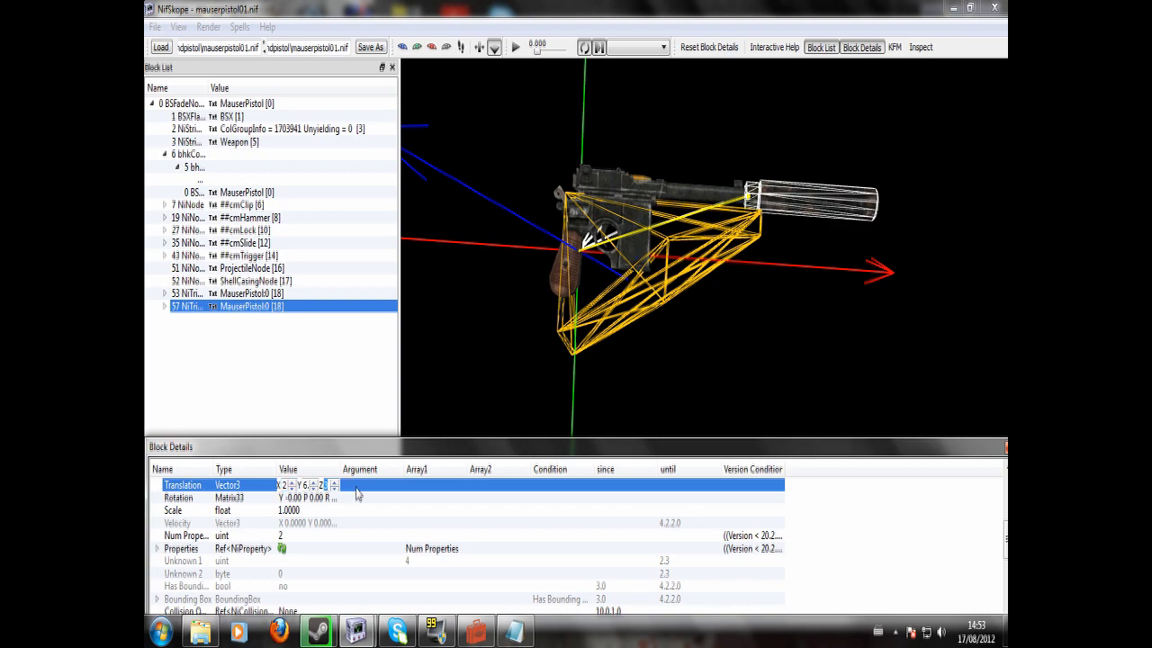
{"action": "type", "text": "3"}
{"action": "key", "text": "Return"}
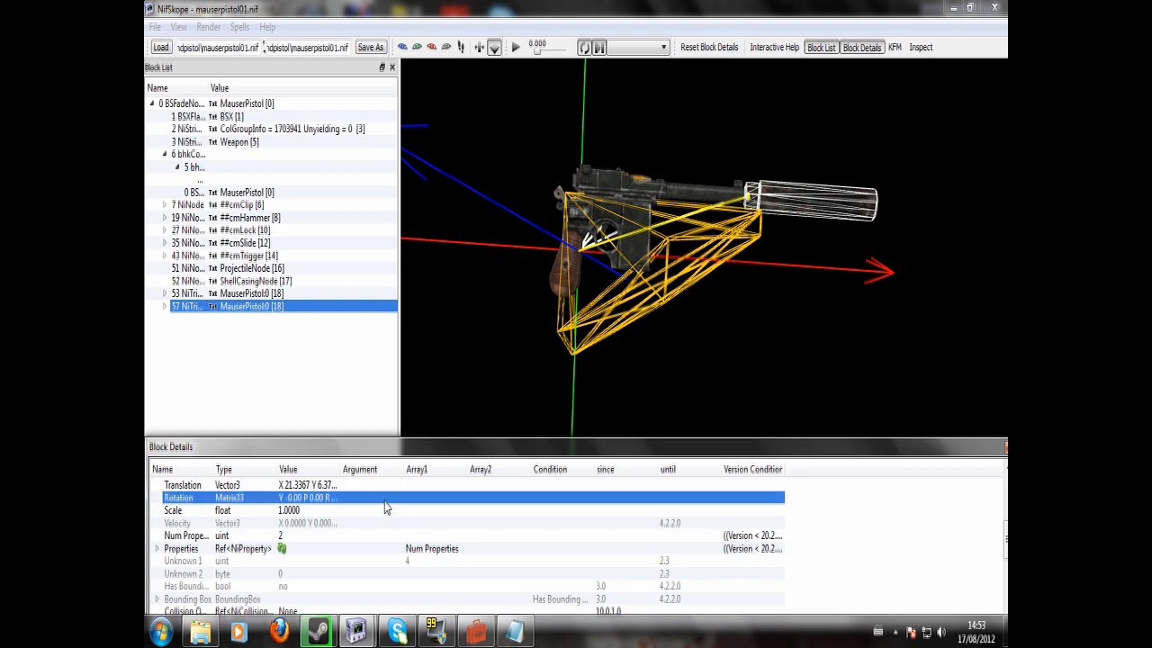
{"action": "scroll", "coordinate": [818, 276], "scroll_direction": "up", "scroll_amount": 5}
{"action": "scroll", "coordinate": [794, 254], "scroll_direction": "down", "scroll_amount": 2}
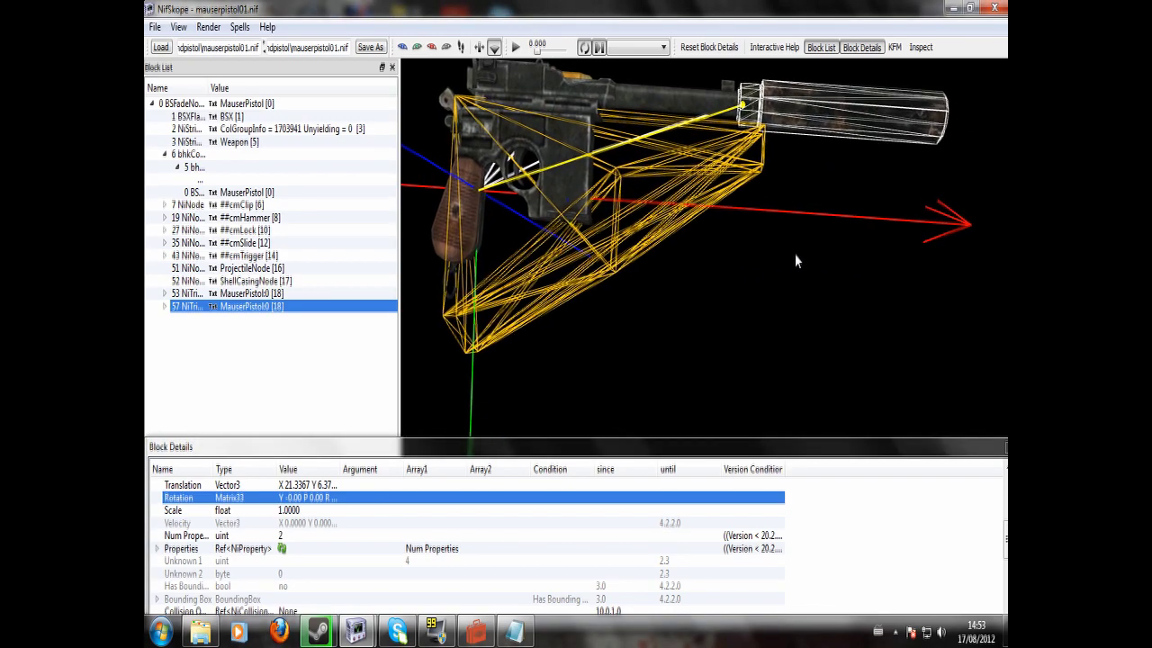
{"action": "left_click_drag", "start_coordinate": [780, 348], "coordinate": [591, 286]}
{"action": "left_click", "coordinate": [720, 286]}
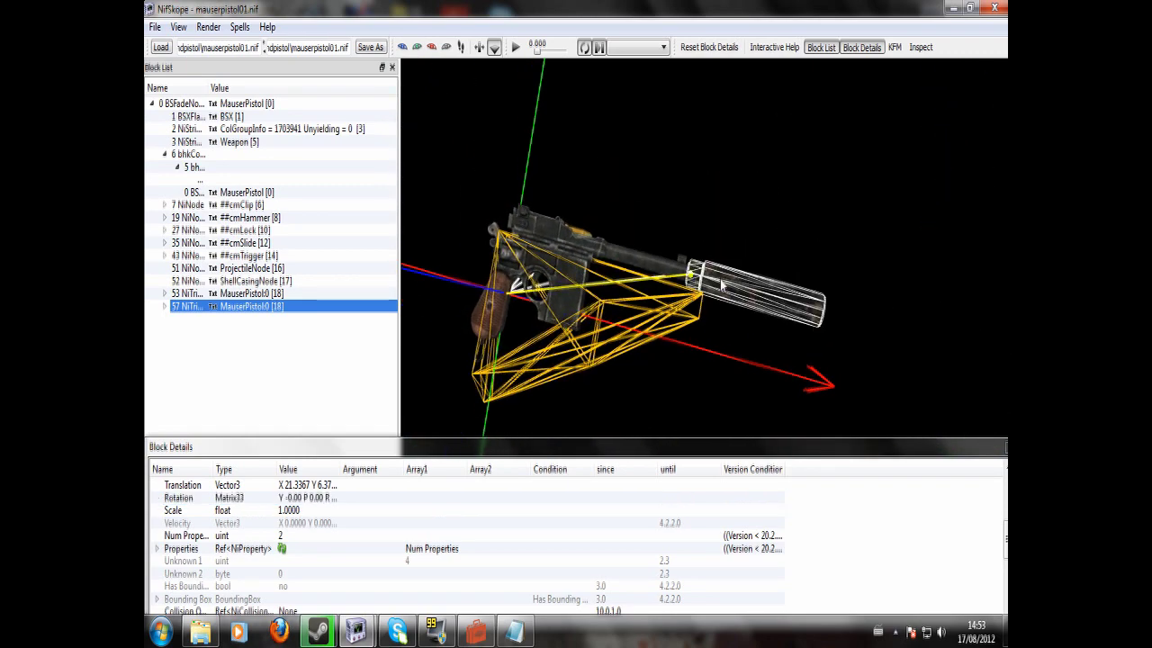
{"action": "left_click", "coordinate": [165, 306]}
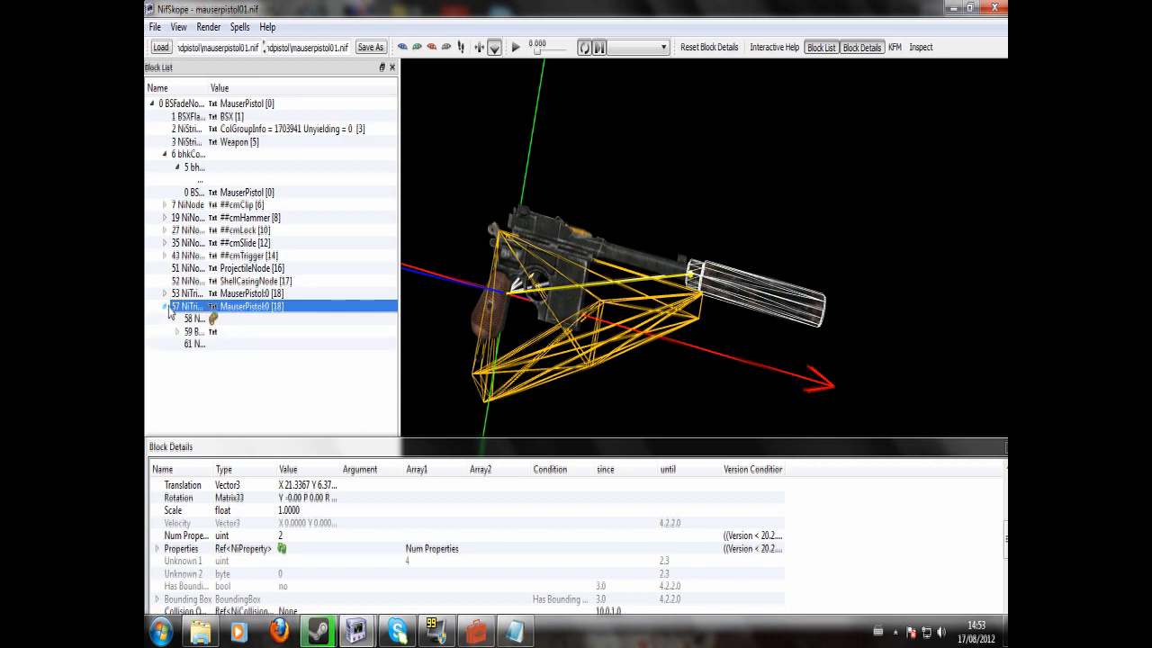
{"action": "left_click", "coordinate": [223, 320]}
{"action": "left_click", "coordinate": [179, 332]}
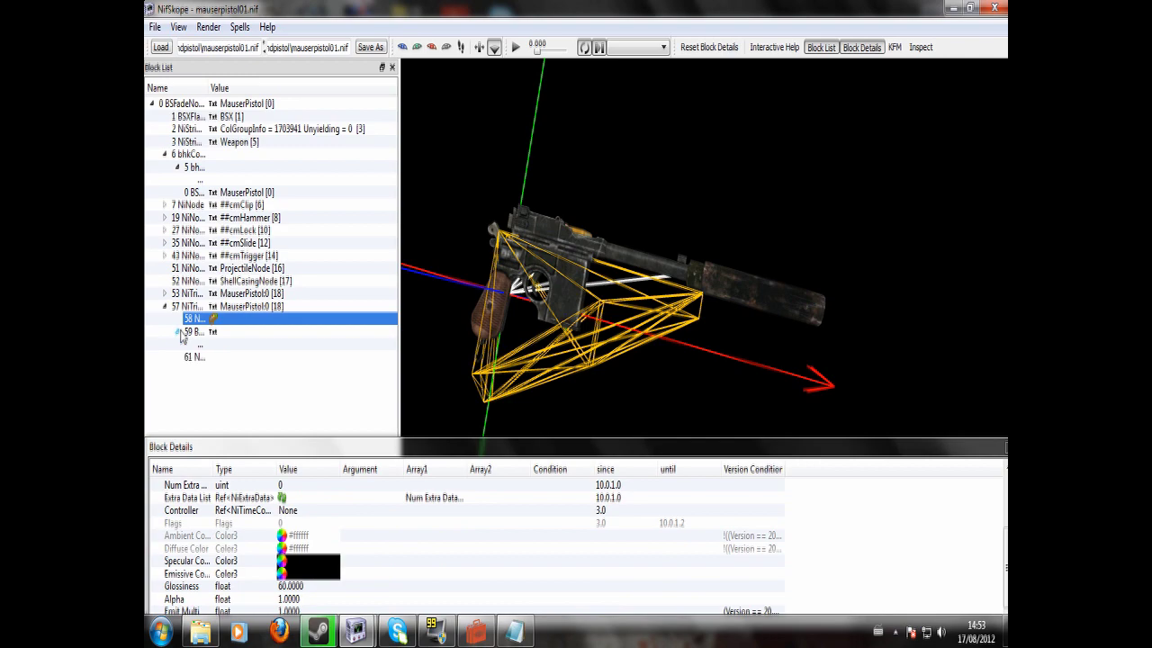
{"action": "left_click", "coordinate": [225, 345]}
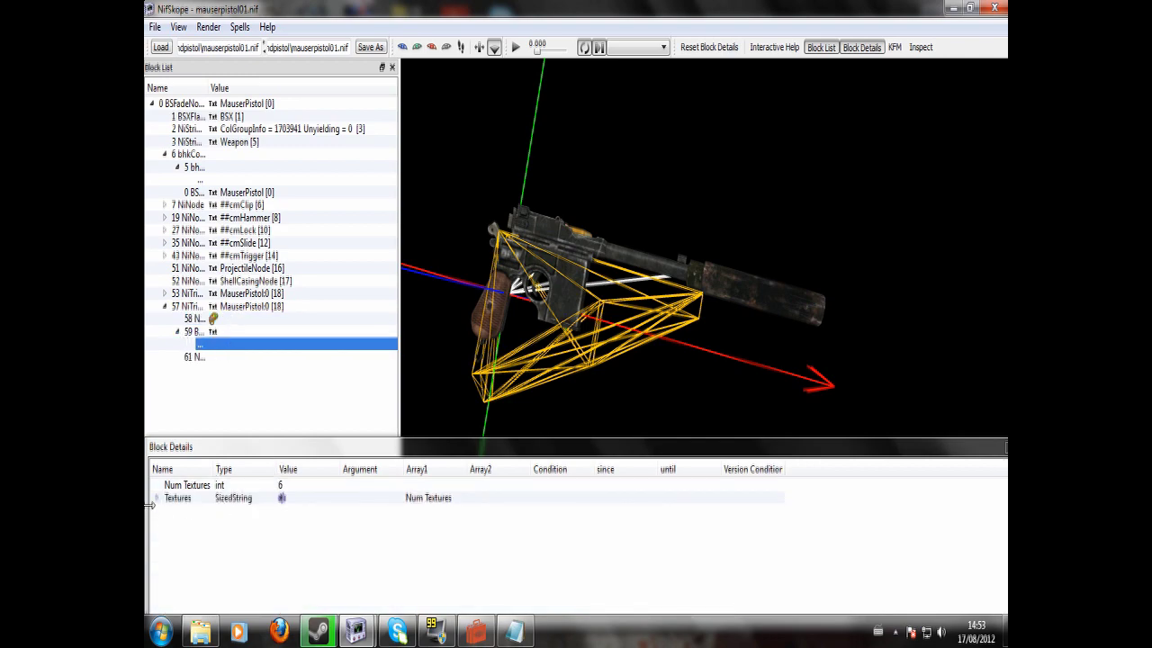
{"action": "left_click", "coordinate": [156, 499]}
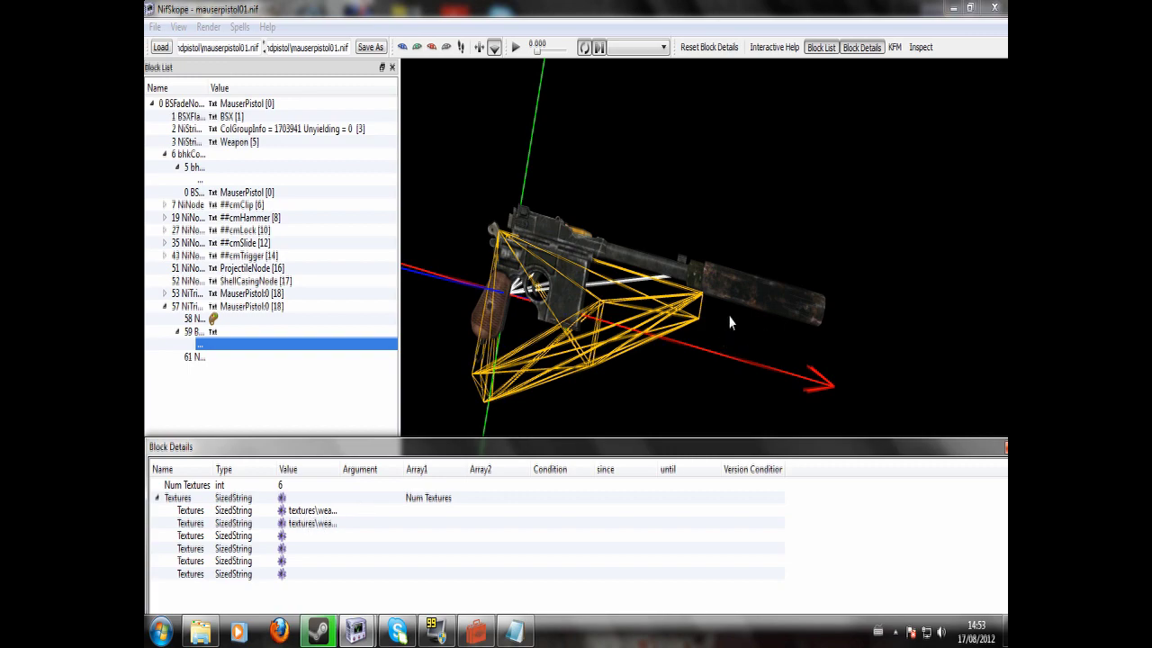
{"action": "left_click", "coordinate": [752, 299]}
{"action": "scroll", "coordinate": [804, 331], "scroll_direction": "up", "scroll_amount": 3}
{"action": "scroll", "coordinate": [805, 332], "scroll_direction": "down", "scroll_amount": 2}
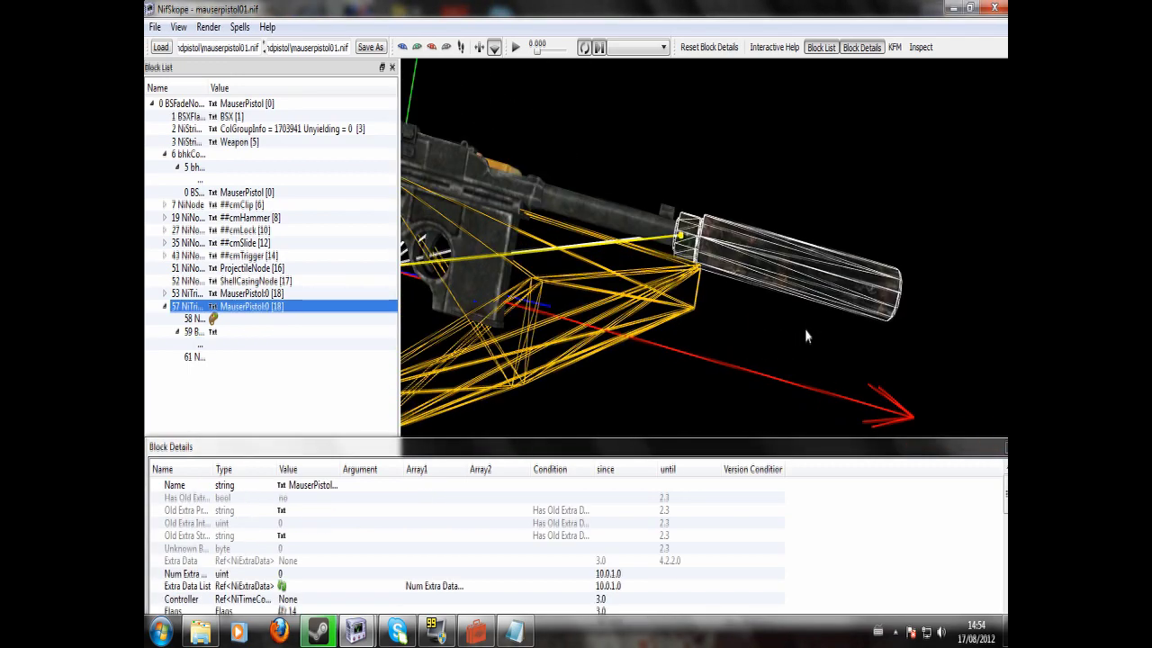
{"action": "left_click_drag", "start_coordinate": [806, 336], "coordinate": [798, 287]}
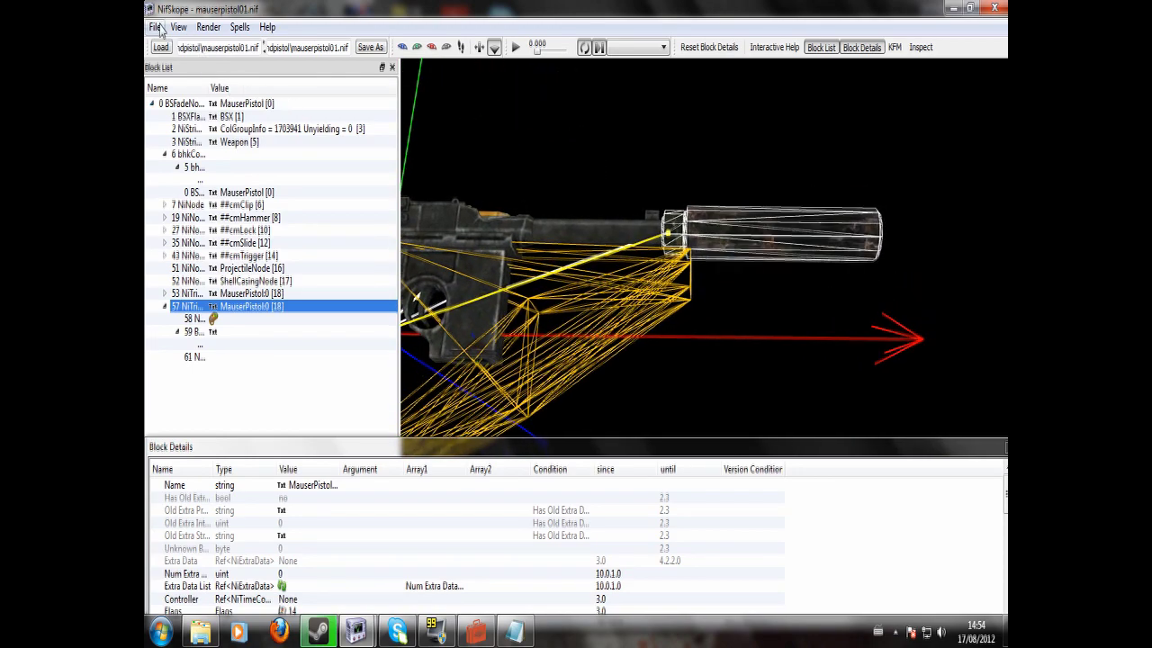
Save the pistol with Save As as mymauserpistol02.nif in meshes\weapons\1handpistol
{"action": "left_click", "coordinate": [155, 27]}
{"action": "left_click", "coordinate": [192, 72]}
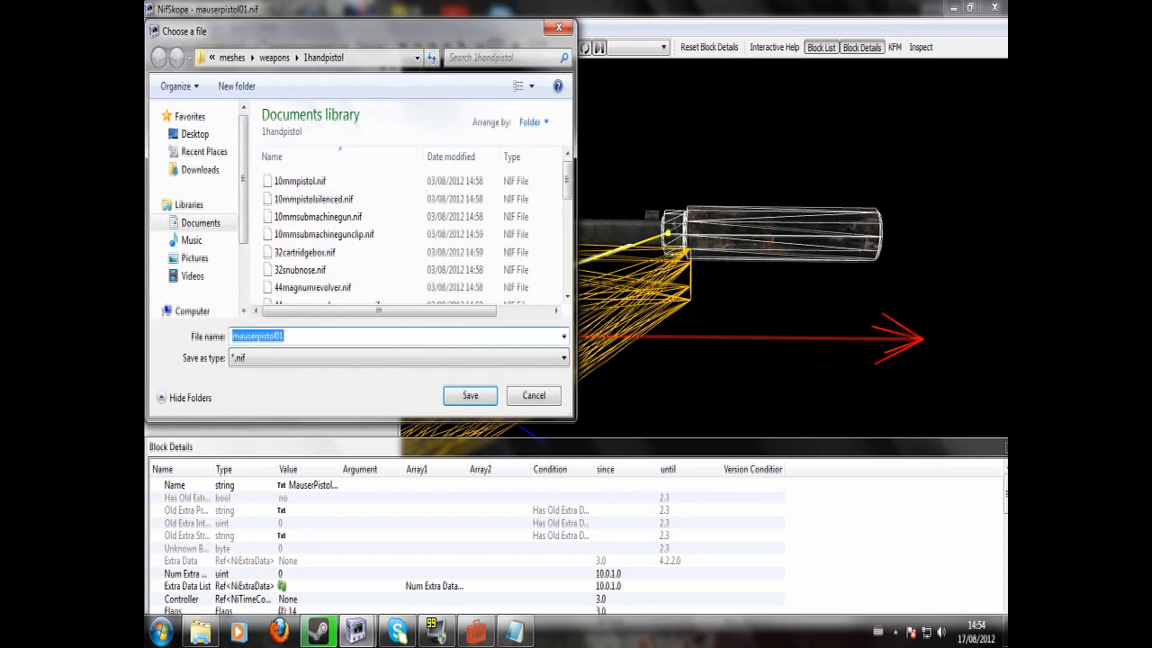
{"action": "key", "text": "Home"}
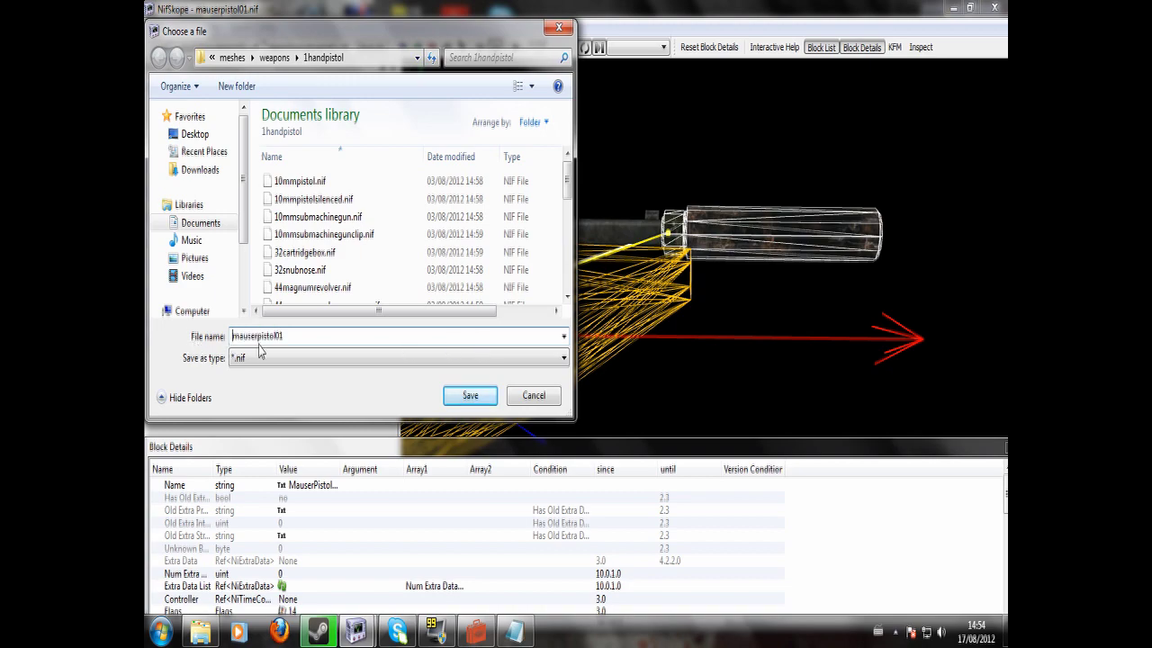
{"action": "type", "text": "my"}
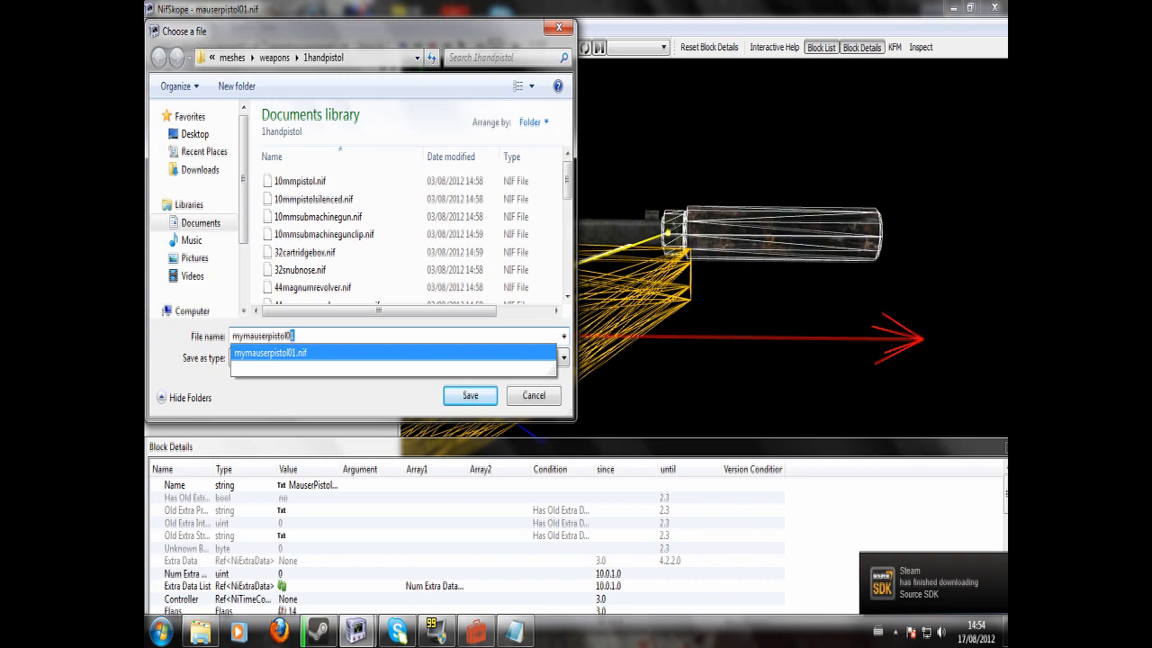
{"action": "type", "text": "2"}
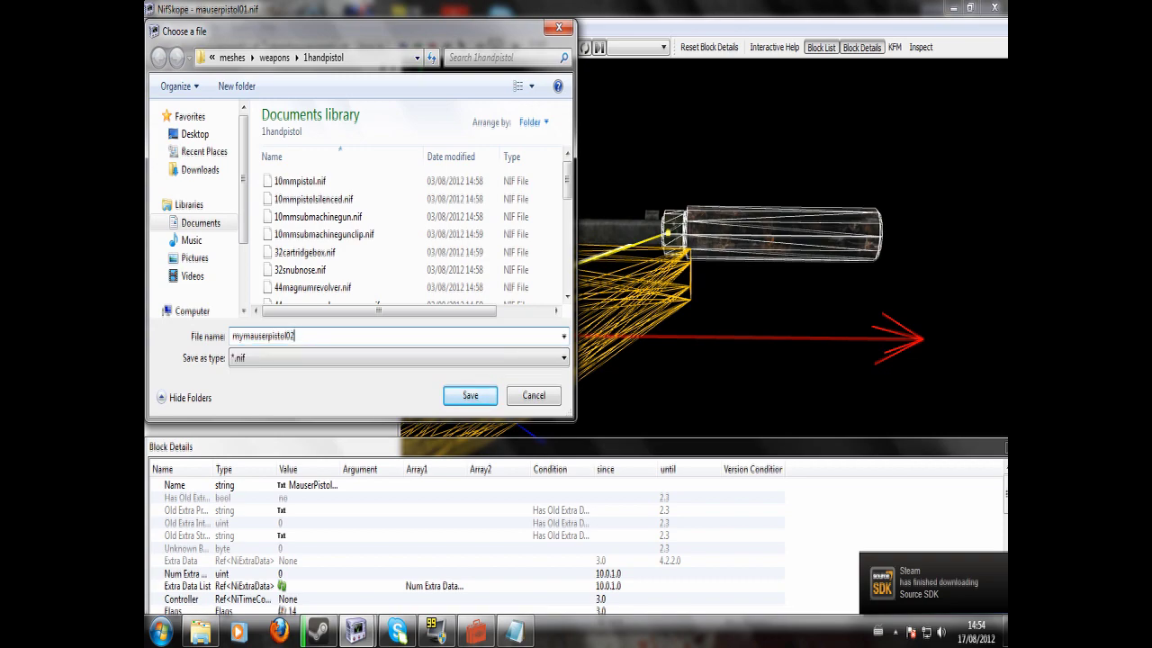
{"action": "left_click", "coordinate": [469, 395]}
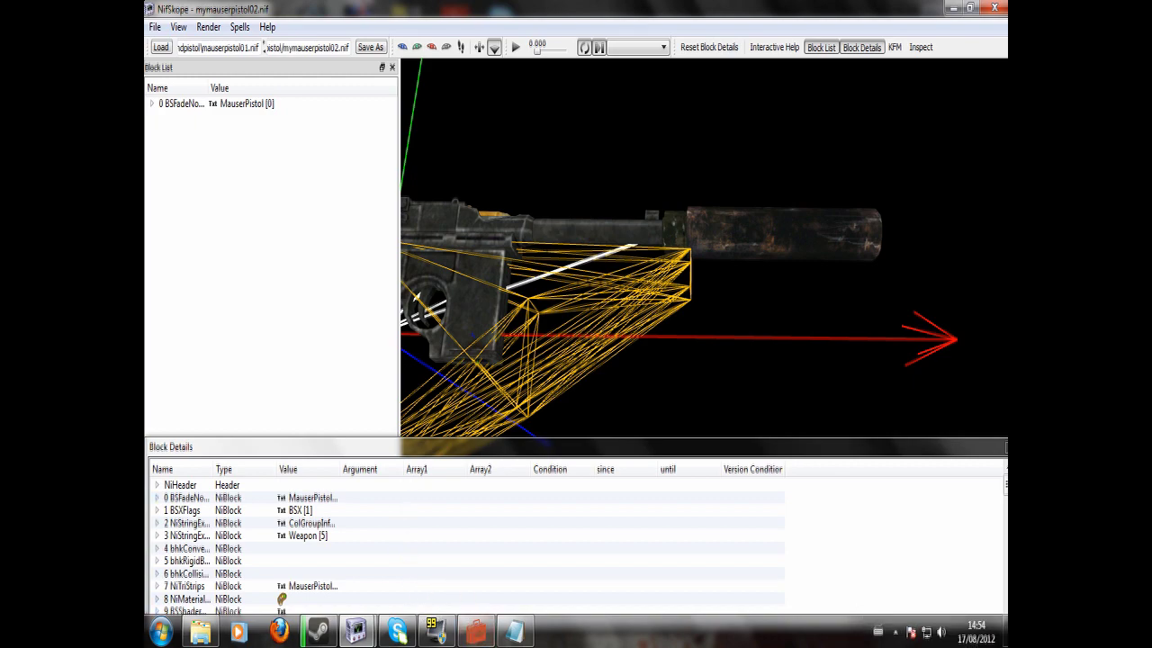
In Windows Explorer, browse the Documents library, briefly checking the Textures FO3 folder
{"action": "left_click", "coordinate": [200, 633]}
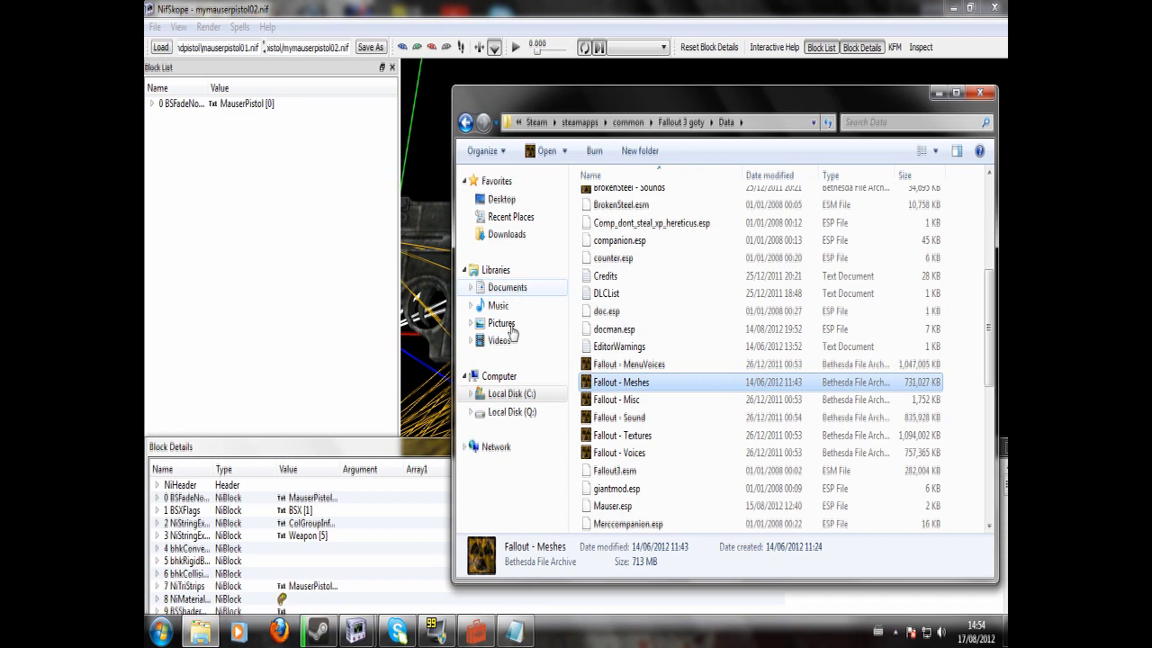
{"action": "left_click", "coordinate": [507, 289]}
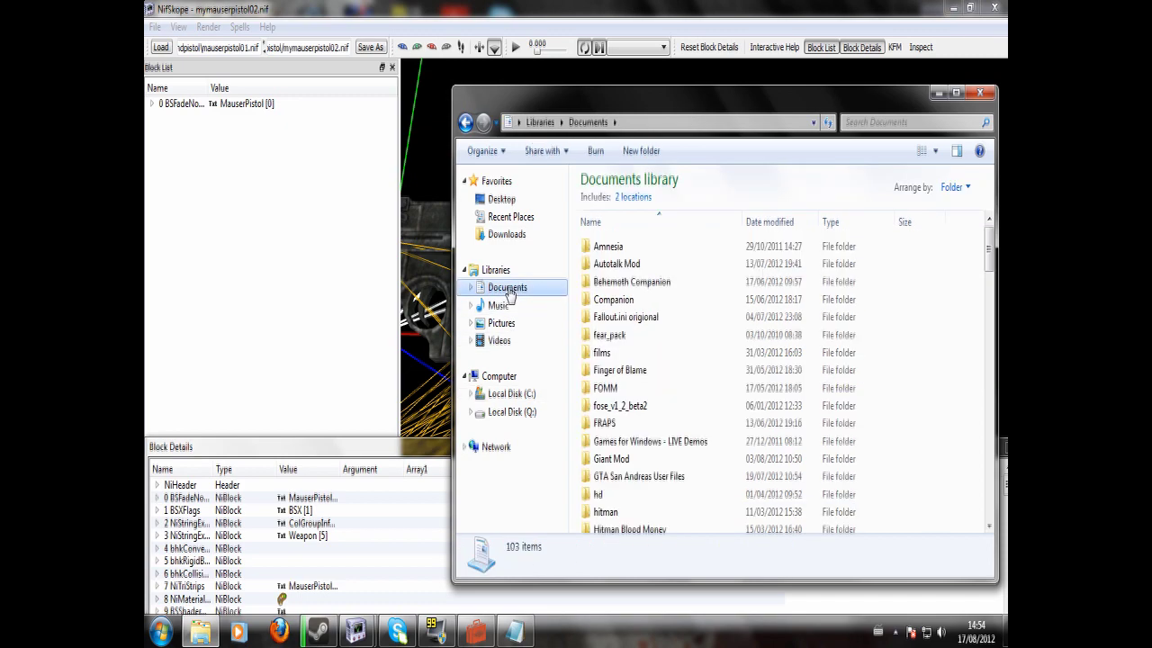
{"action": "left_click", "coordinate": [620, 406]}
{"action": "scroll", "coordinate": [633, 418], "scroll_direction": "down", "scroll_amount": 10}
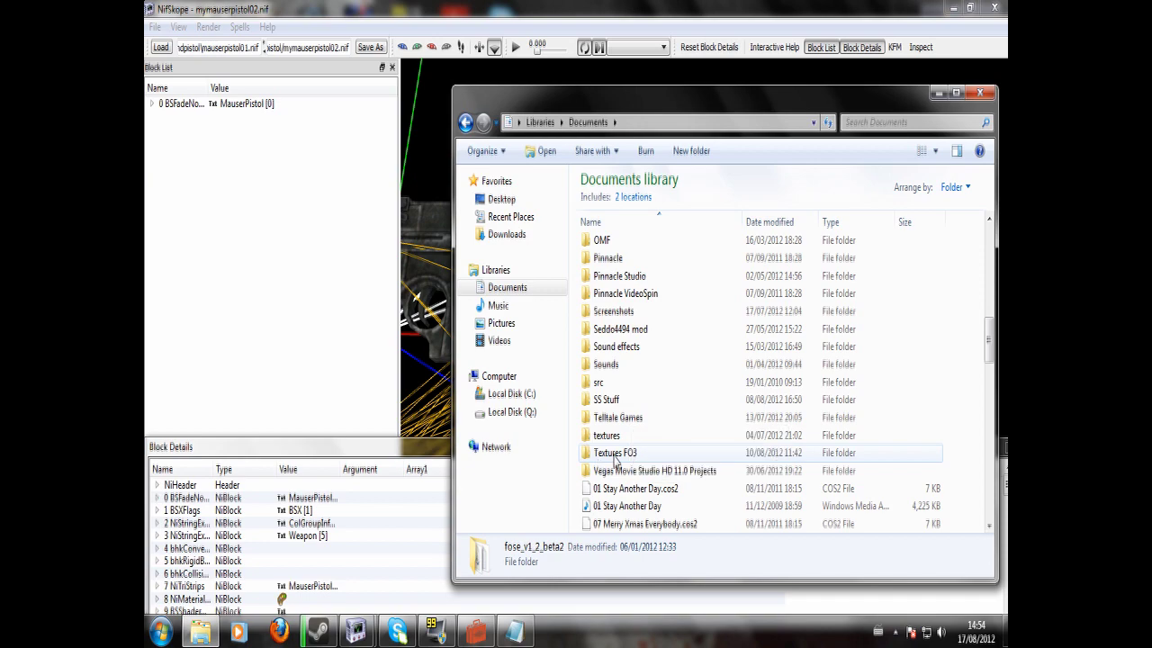
{"action": "double_click", "coordinate": [642, 458]}
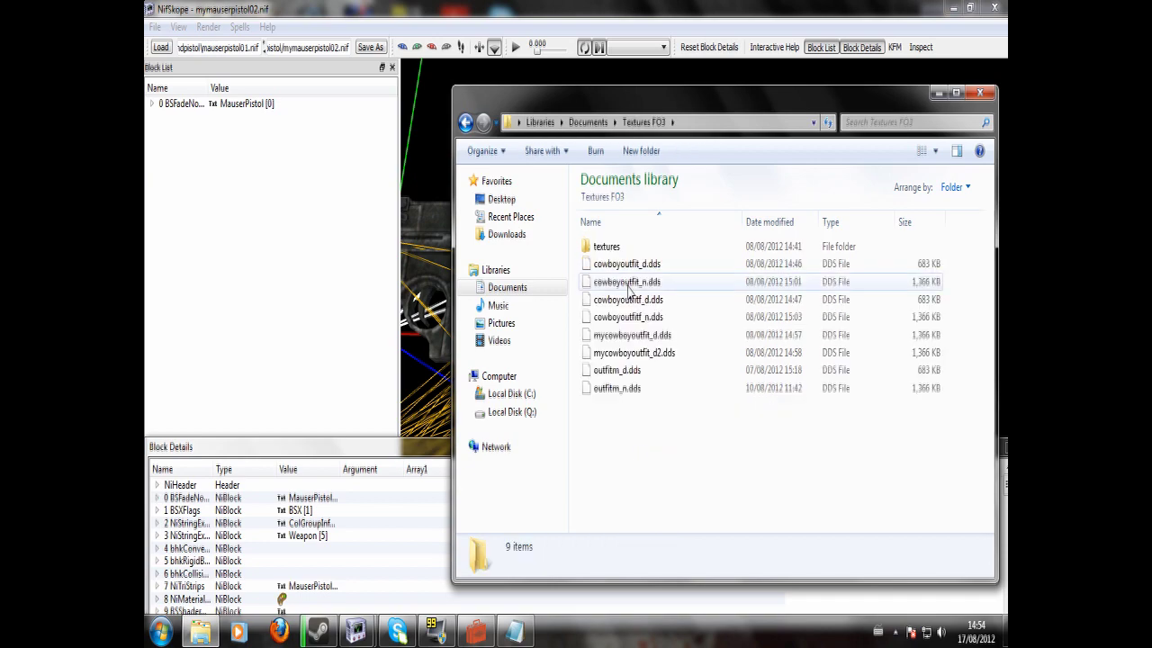
{"action": "double_click", "coordinate": [607, 246]}
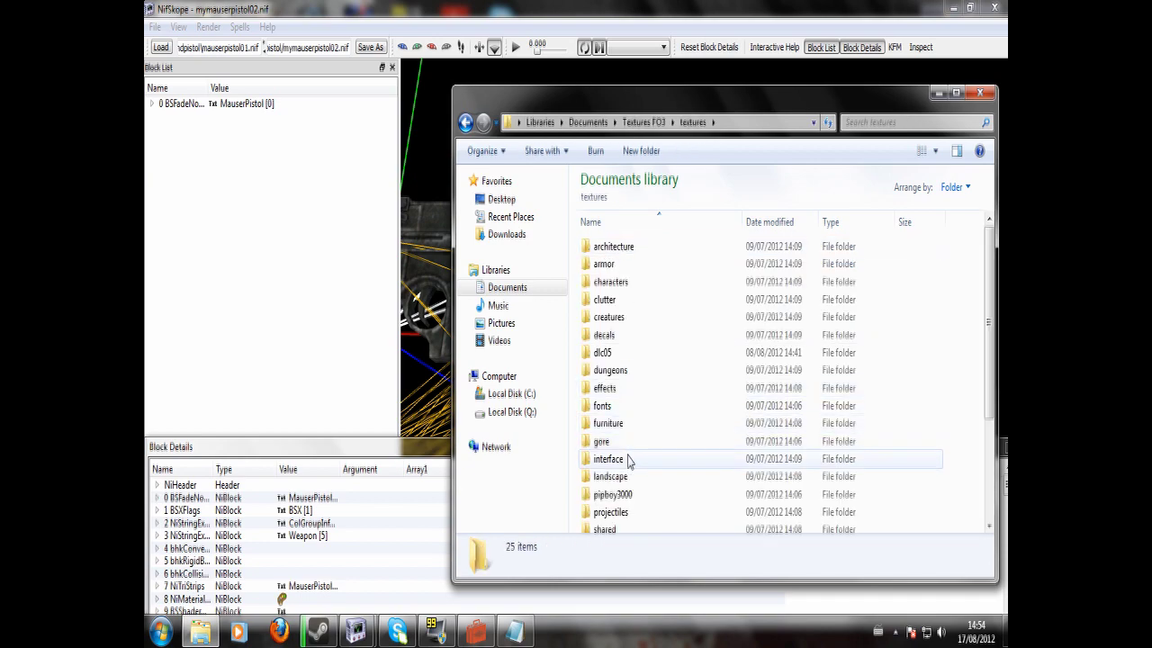
{"action": "left_click", "coordinate": [587, 122]}
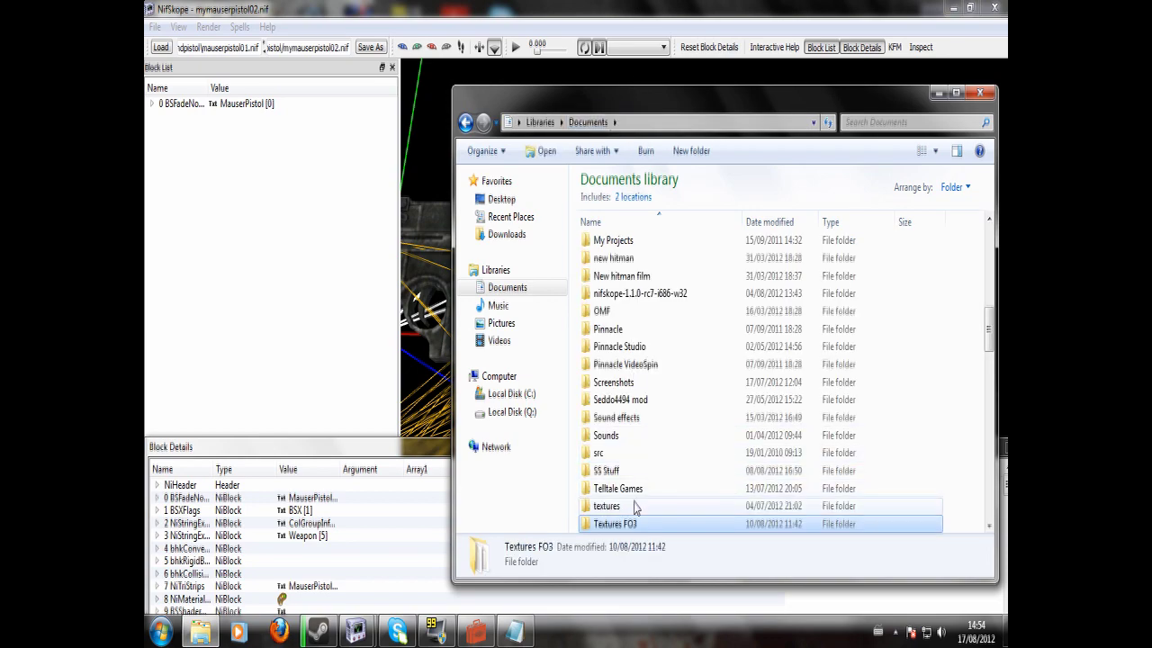
{"action": "scroll", "coordinate": [612, 432], "scroll_direction": "down", "scroll_amount": 4}
{"action": "scroll", "coordinate": [610, 504], "scroll_direction": "up", "scroll_amount": 5}
{"action": "scroll", "coordinate": [616, 407], "scroll_direction": "up", "scroll_amount": 2}
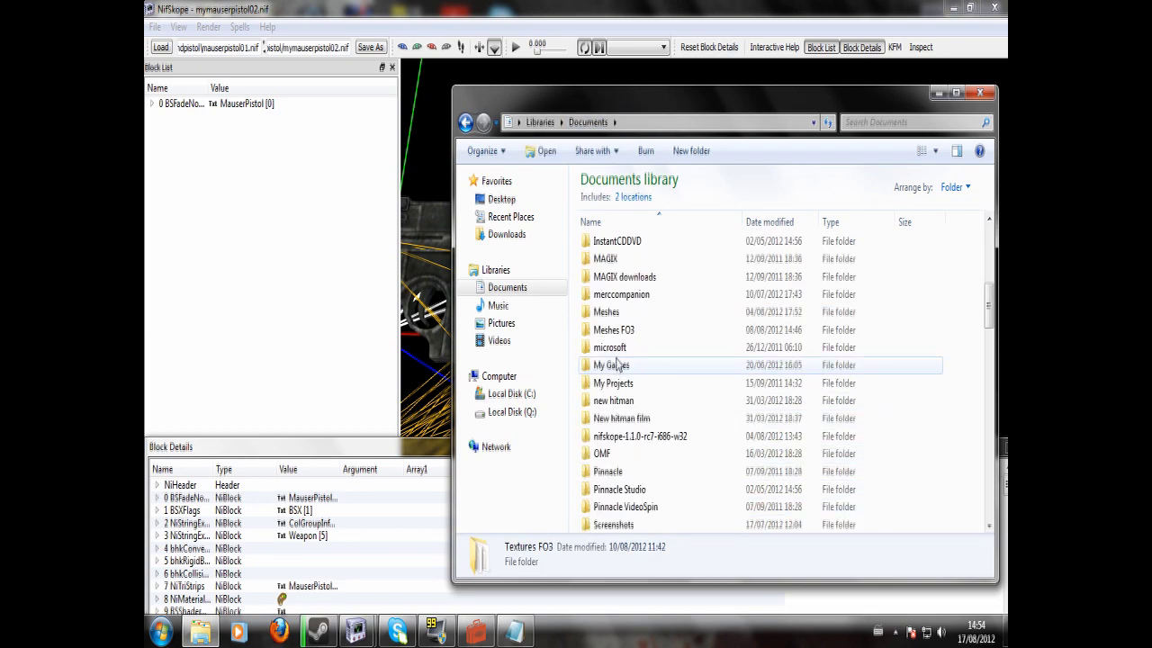
Navigate into Meshes FO3\meshes\weapons\1handpistol
{"action": "double_click", "coordinate": [617, 329]}
{"action": "double_click", "coordinate": [607, 246]}
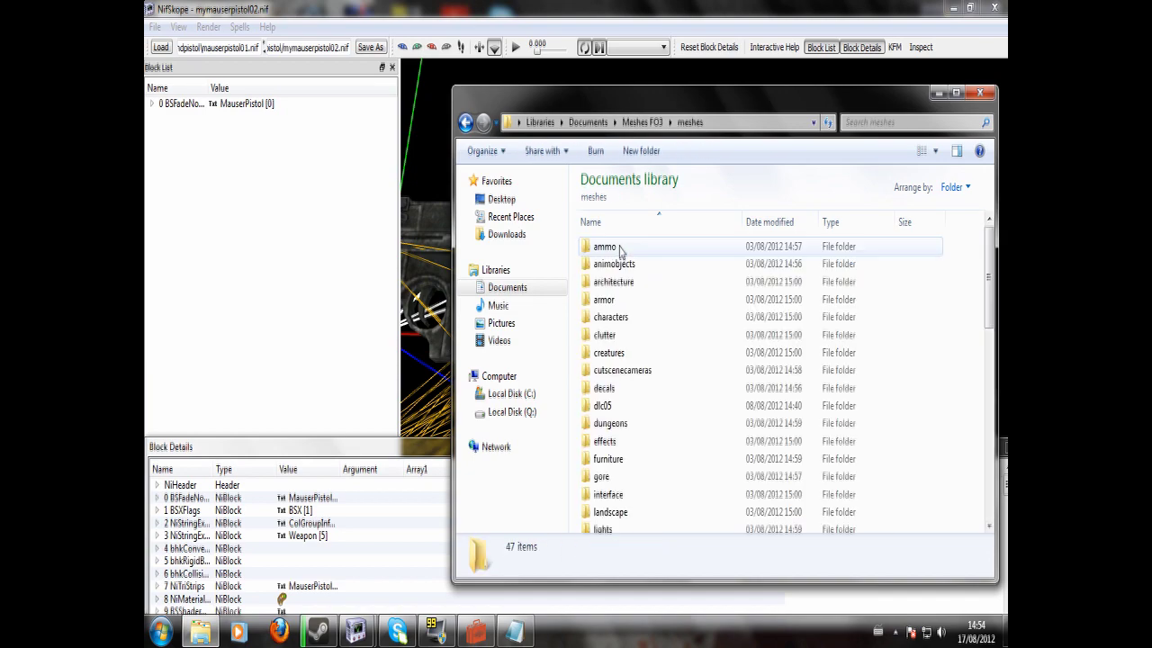
{"action": "scroll", "coordinate": [641, 490], "scroll_direction": "down", "scroll_amount": 5}
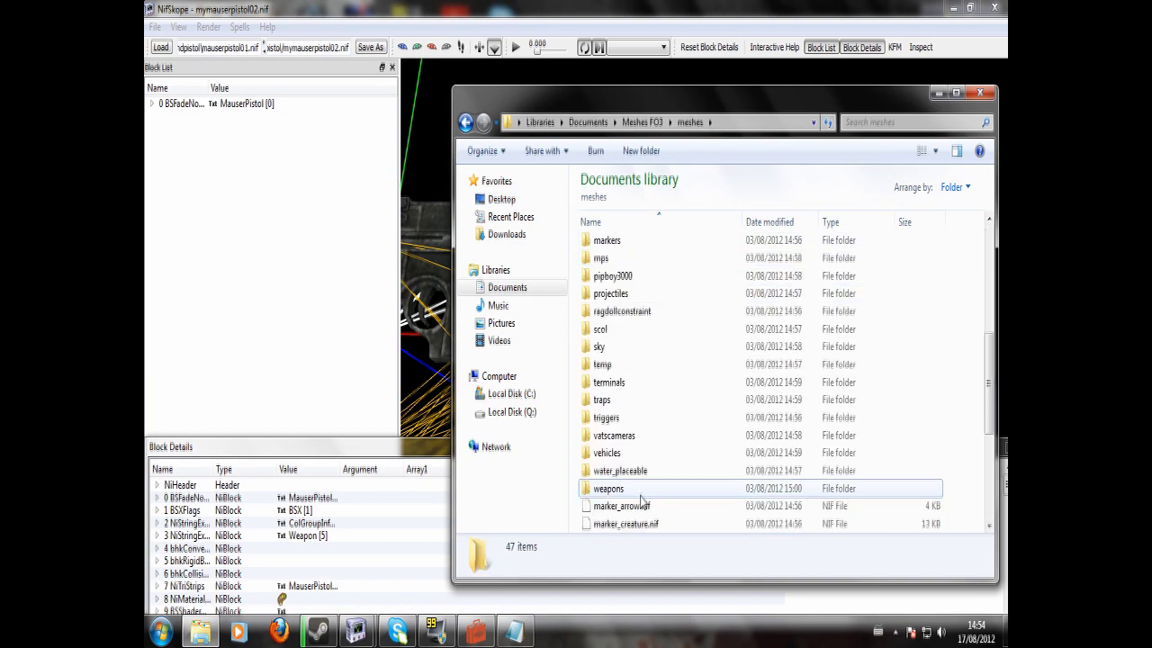
{"action": "left_click", "coordinate": [642, 489]}
{"action": "scroll", "coordinate": [642, 495], "scroll_direction": "down", "scroll_amount": 4}
{"action": "double_click", "coordinate": [620, 258]}
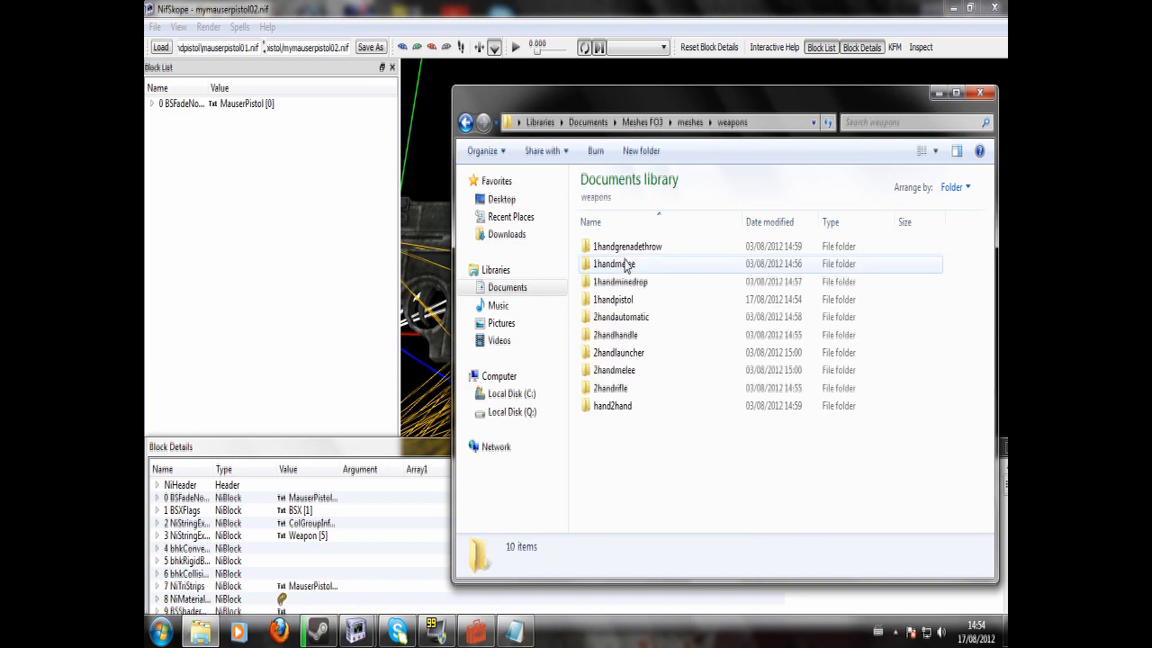
{"action": "double_click", "coordinate": [621, 299]}
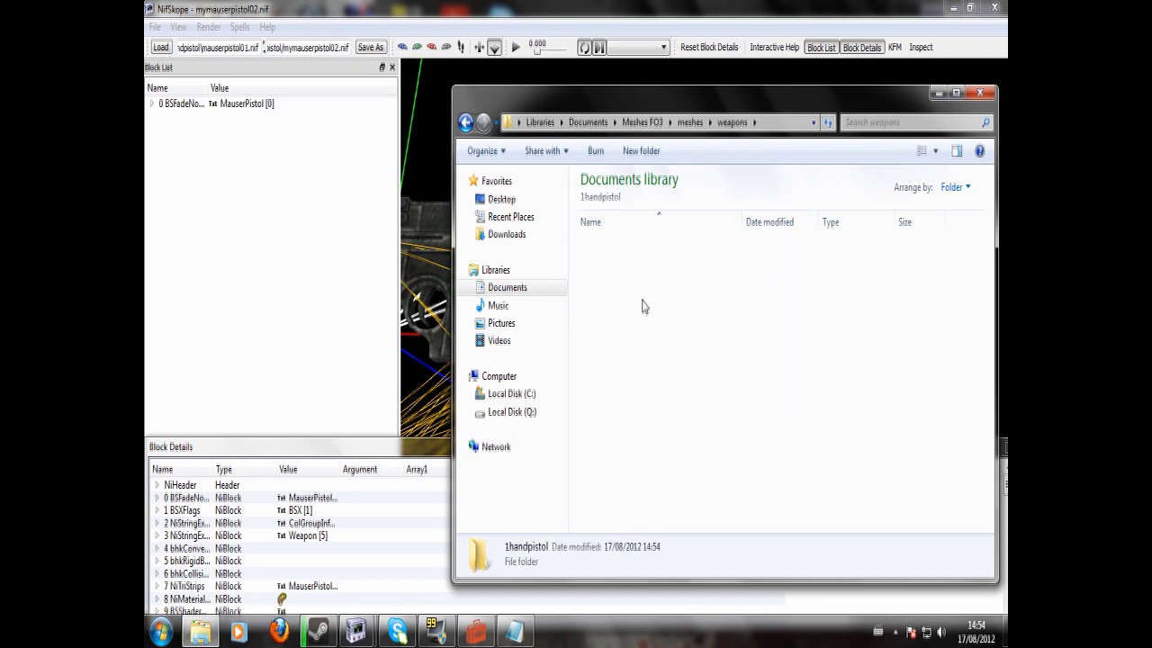
{"action": "left_click", "coordinate": [629, 353]}
Copy mymauserpistol02.nif and go to Recent Places
{"action": "scroll", "coordinate": [644, 426], "scroll_direction": "down", "scroll_amount": 3}
{"action": "left_click", "coordinate": [635, 452]}
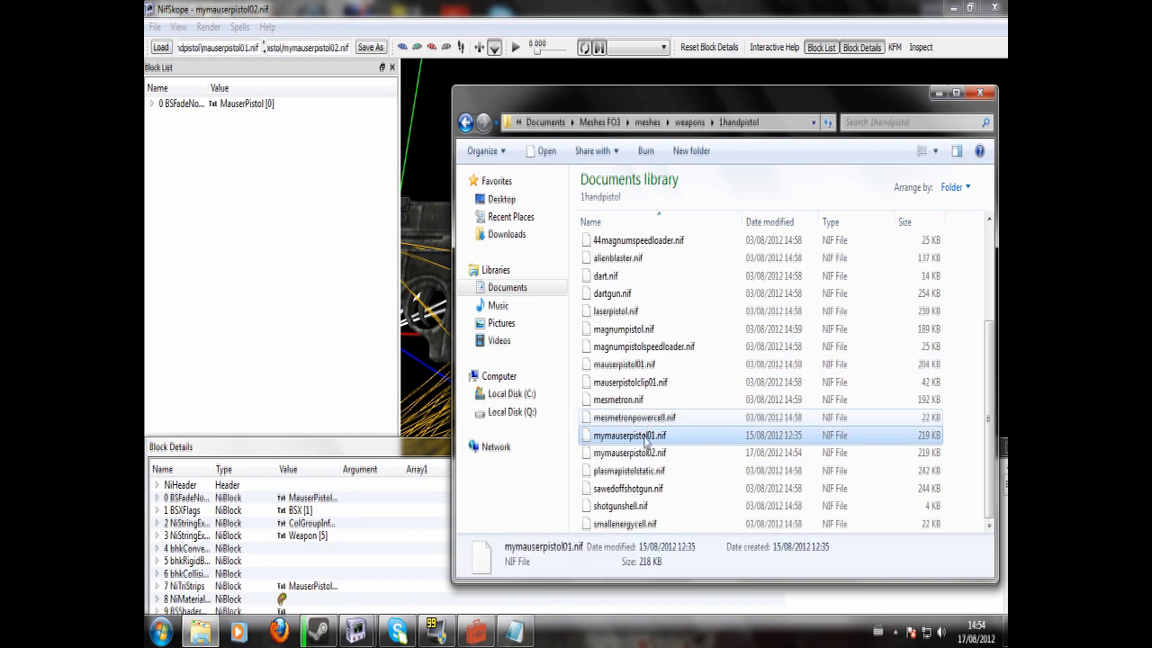
{"action": "right_click", "coordinate": [640, 458]}
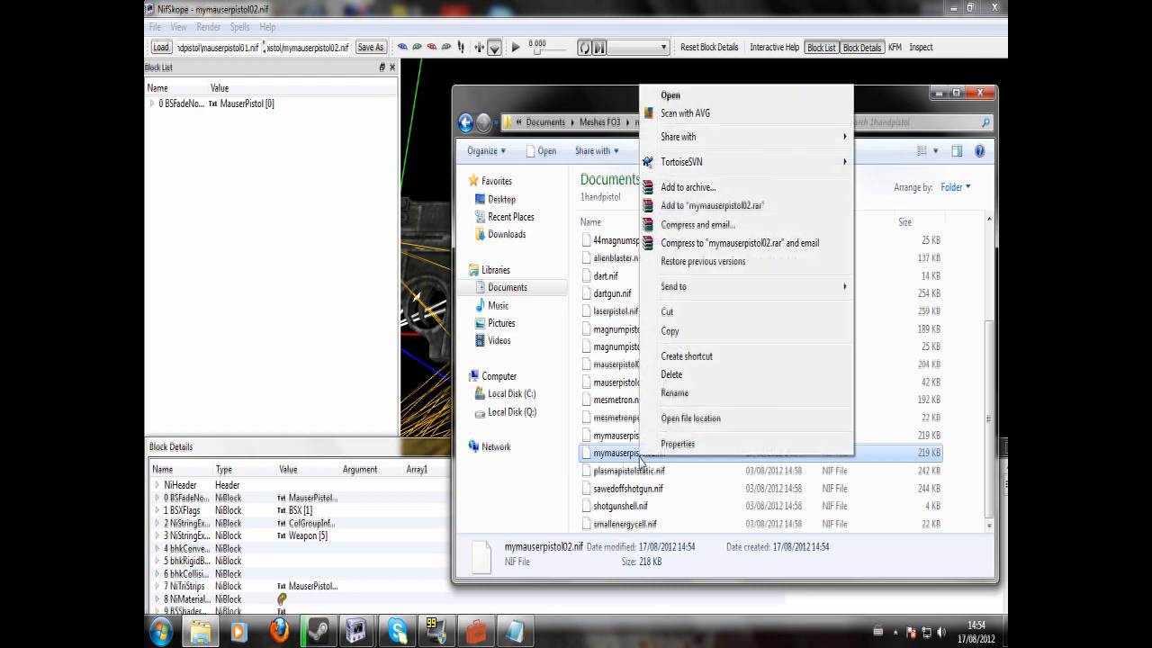
{"action": "left_click", "coordinate": [670, 331]}
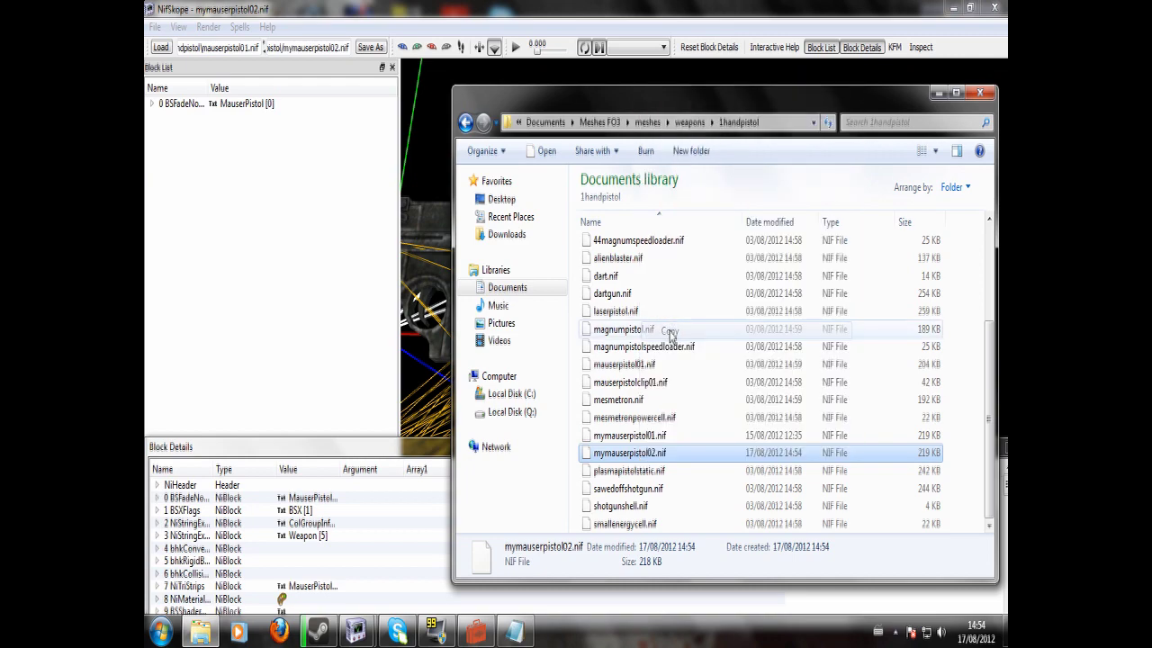
{"action": "left_click", "coordinate": [510, 216]}
Create a new folder named Pistol inside the Fallout 3 goty Data\Meshes folder
{"action": "double_click", "coordinate": [601, 323]}
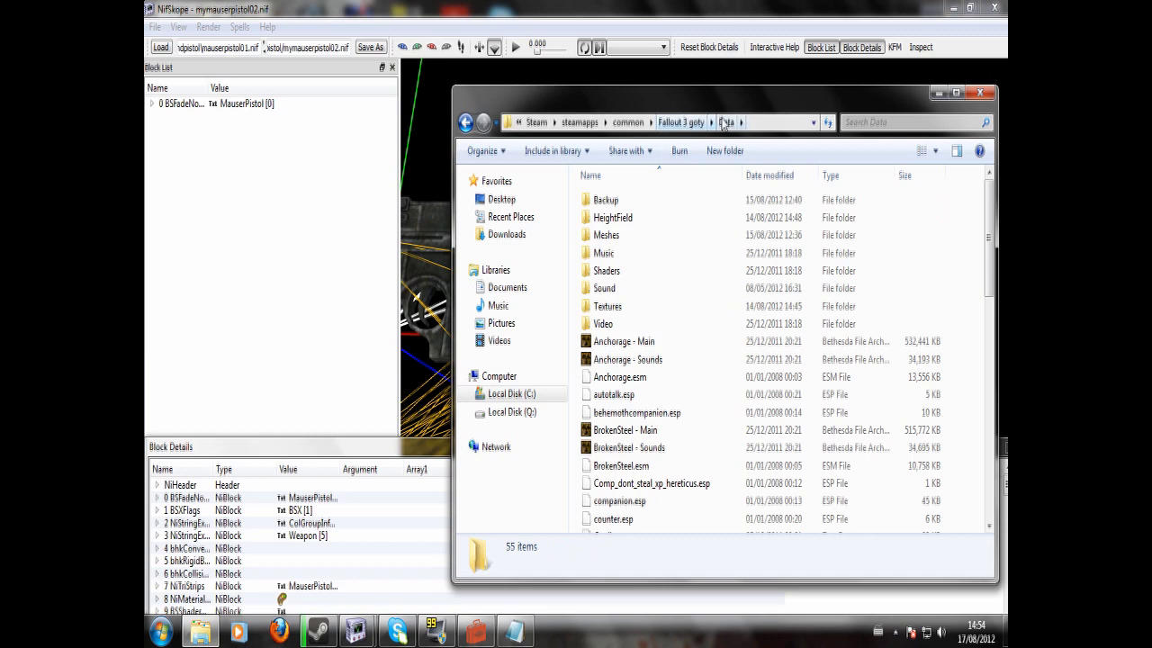
{"action": "double_click", "coordinate": [625, 238]}
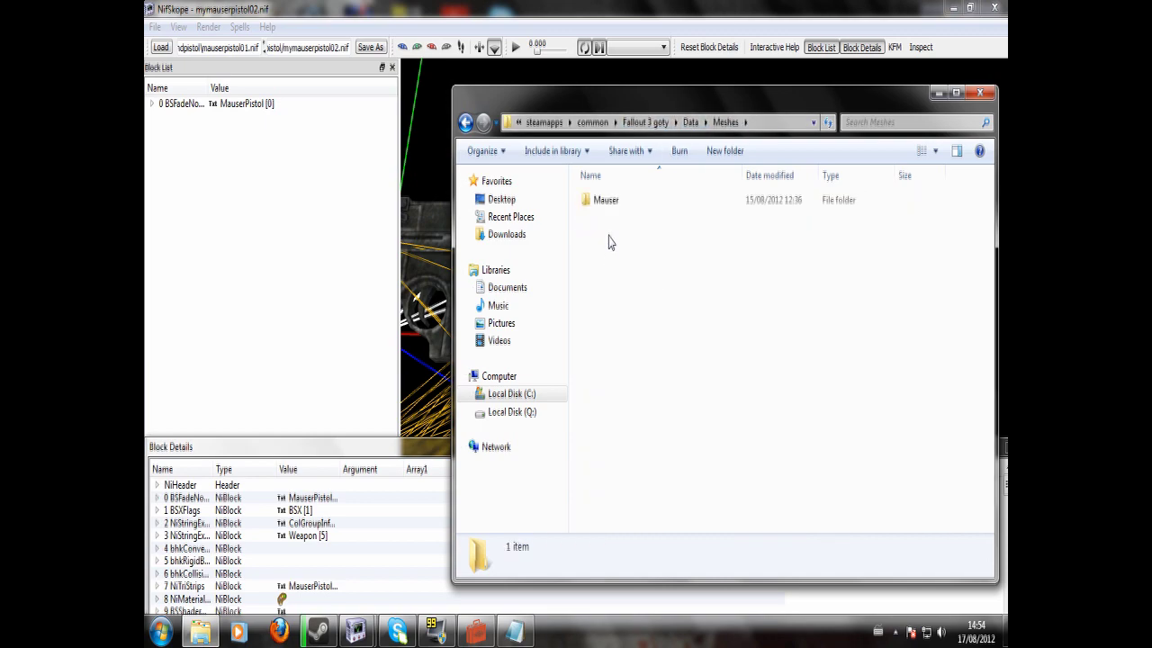
{"action": "right_click", "coordinate": [608, 241]}
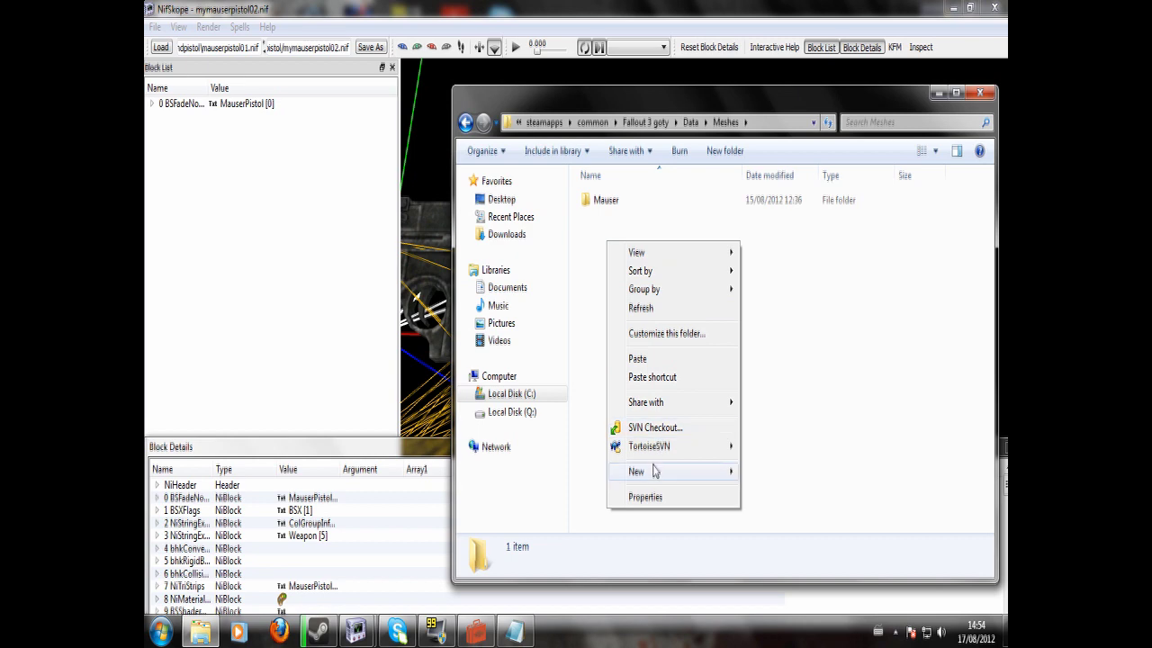
{"action": "mouse_move", "coordinate": [654, 472]}
{"action": "left_click", "coordinate": [756, 254]}
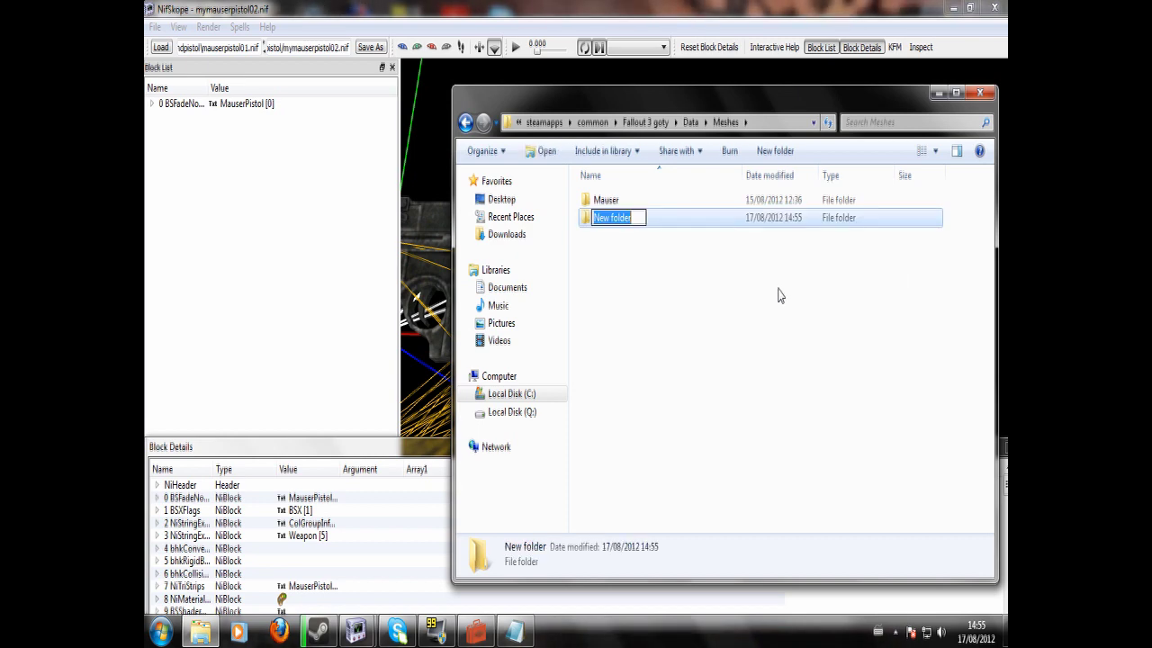
{"action": "type", "text": "Pisol"}
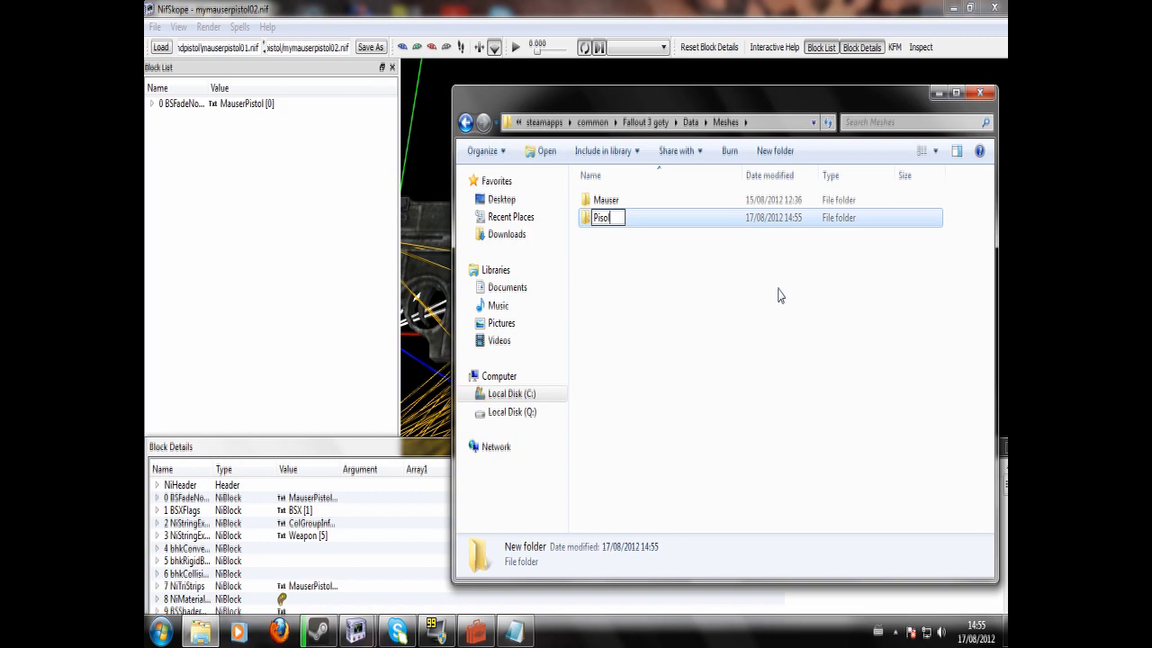
{"action": "key", "text": "Return"}
{"action": "left_click", "coordinate": [780, 295]}
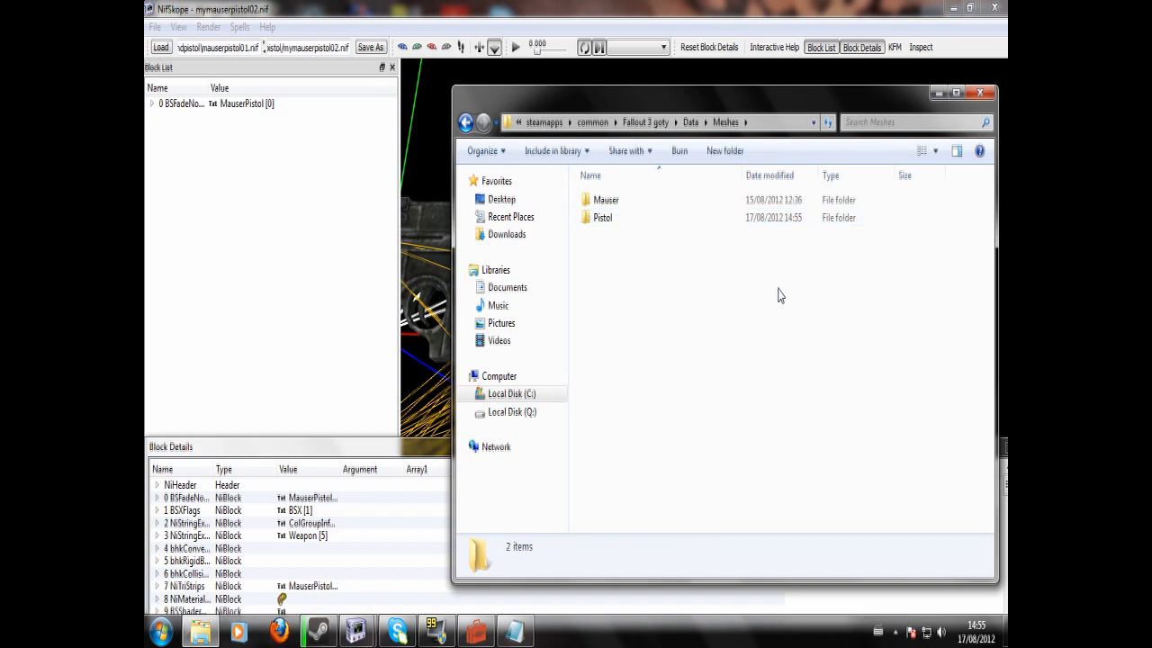
Paste mymauserpistol02.nif into the new Data\Meshes\Pistol folder
{"action": "left_click", "coordinate": [475, 630]}
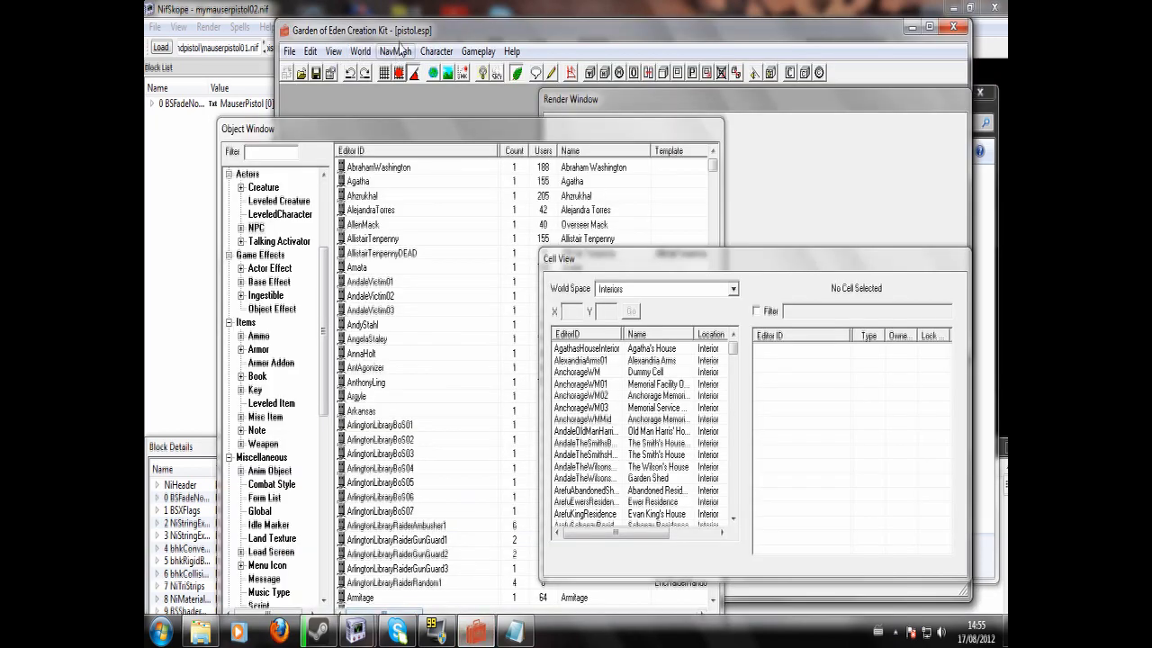
{"action": "left_click", "coordinate": [436, 17]}
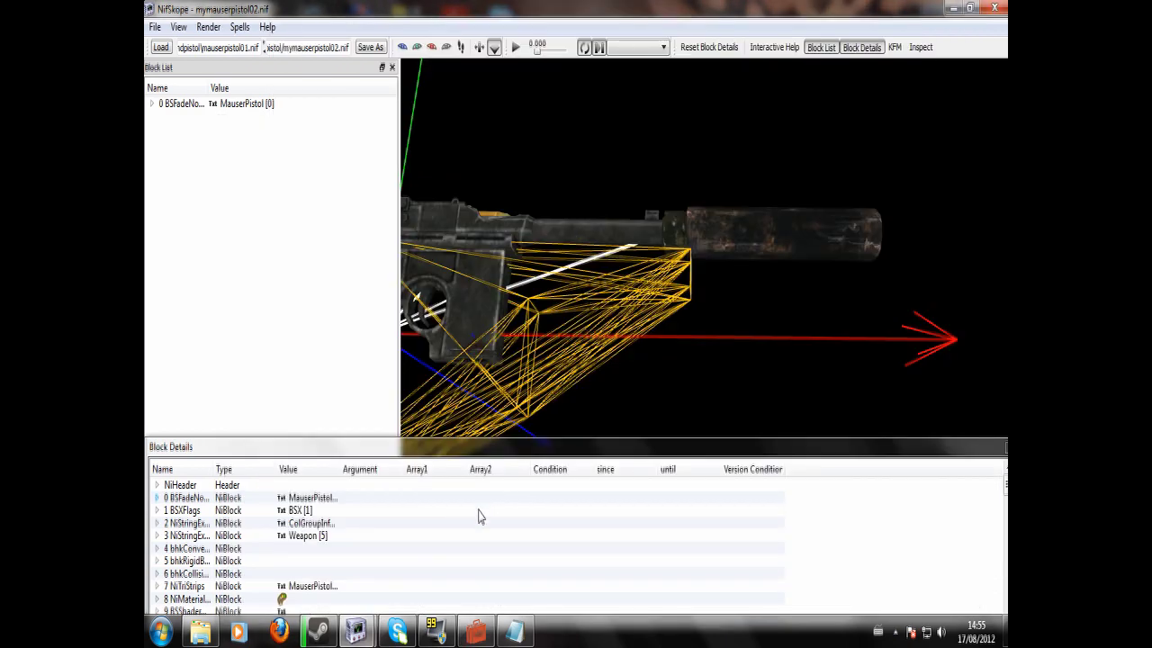
{"action": "left_click", "coordinate": [200, 632]}
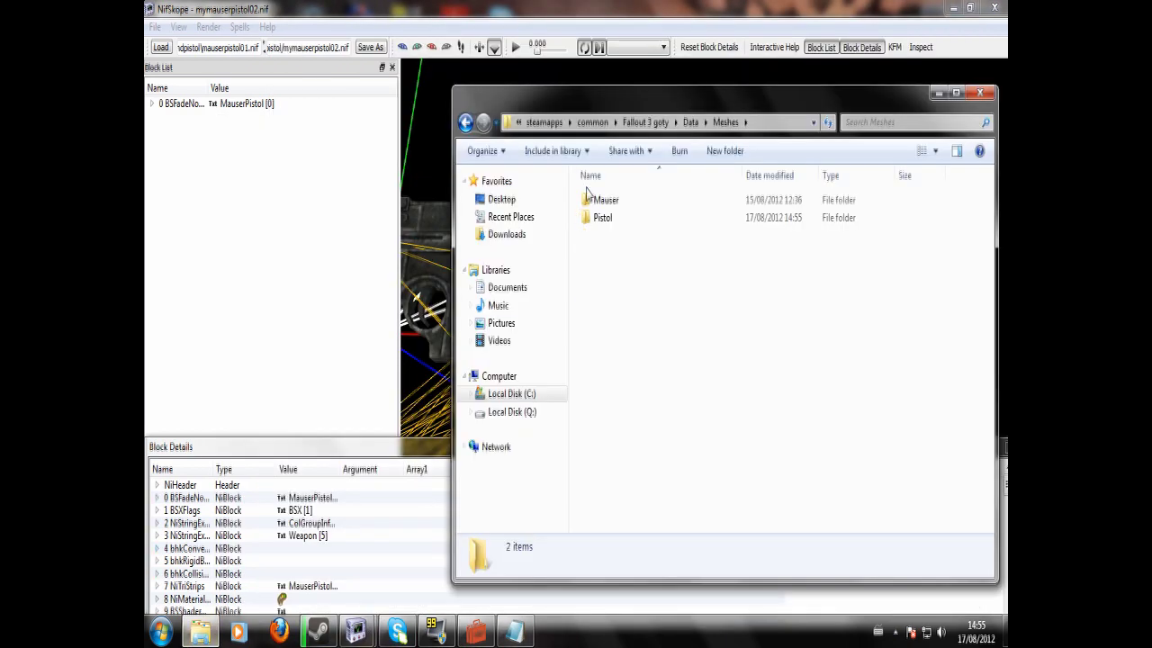
{"action": "double_click", "coordinate": [601, 218]}
{"action": "key", "text": "ctrl+v"}
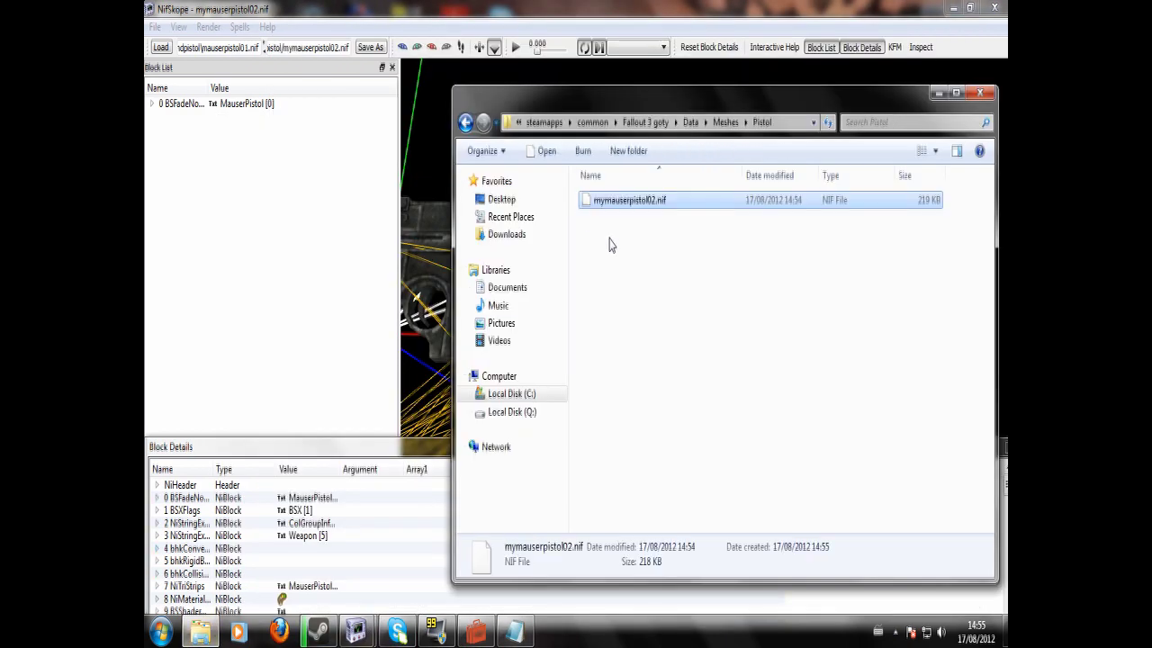
{"action": "left_click", "coordinate": [609, 244]}
Filter the GECK Object Window to 1stperson under *All and scroll to 1stPersonMauser
{"action": "left_click", "coordinate": [477, 633]}
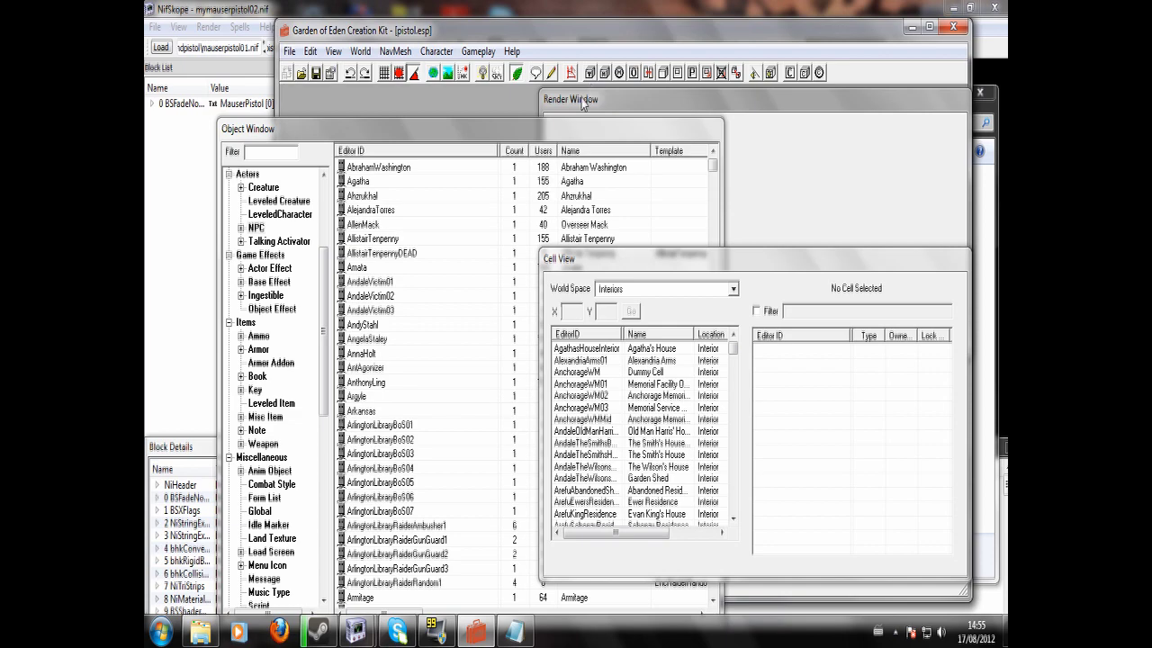
{"action": "left_click_drag", "start_coordinate": [326, 283], "coordinate": [326, 459]}
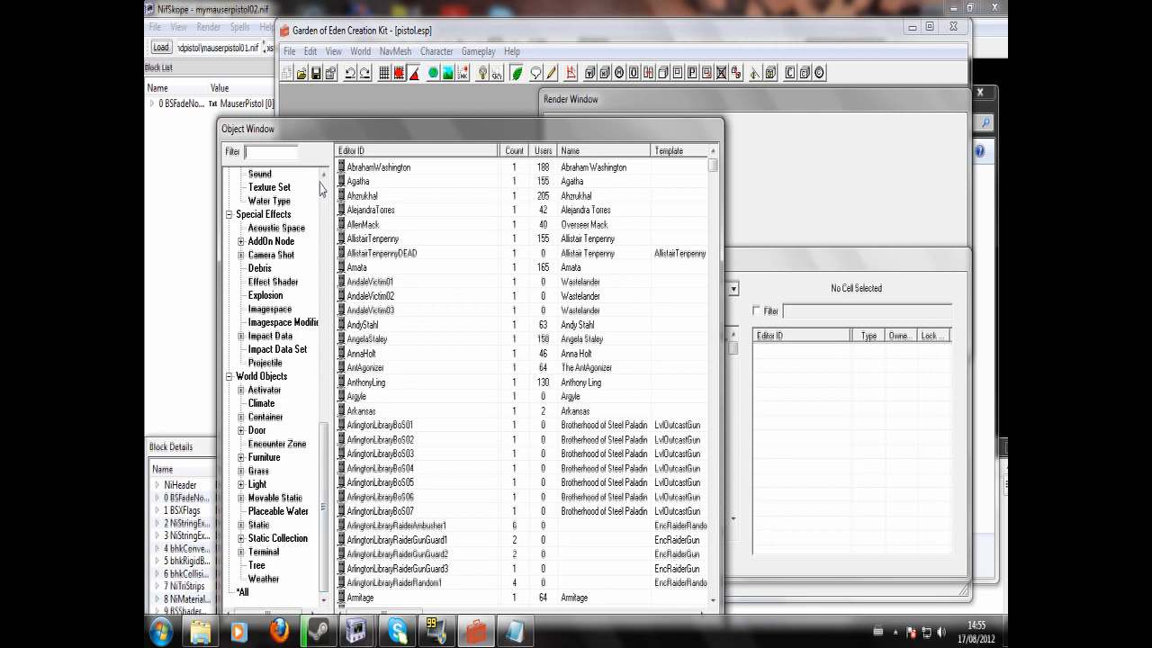
{"action": "type", "text": "1stperson"}
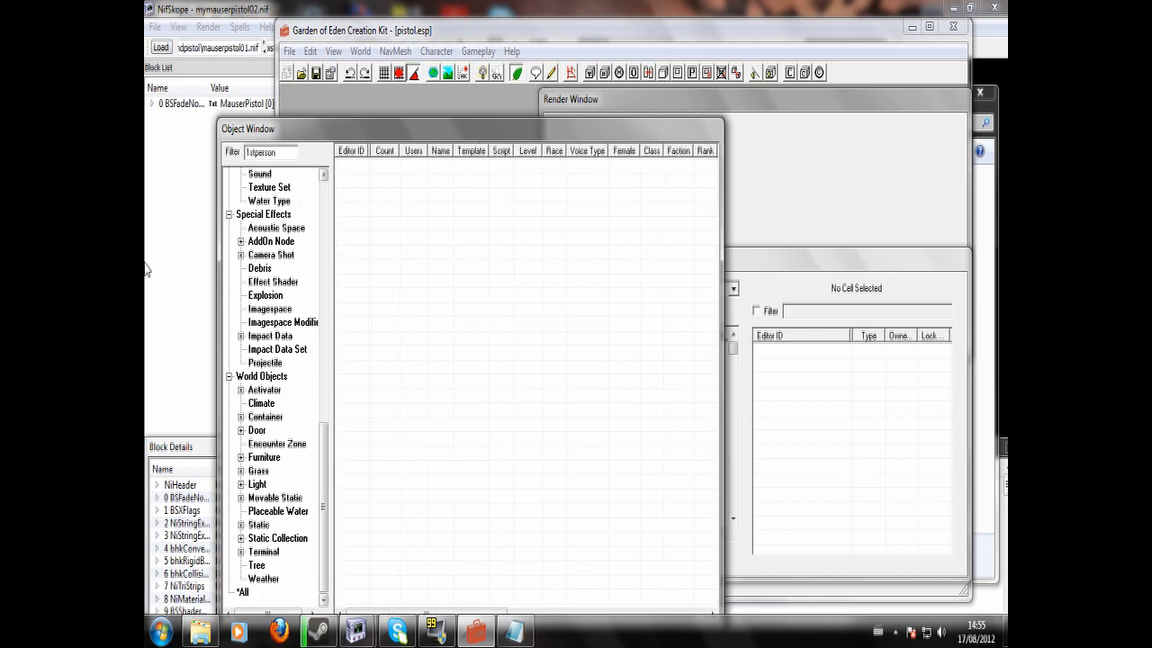
{"action": "left_click", "coordinate": [242, 594]}
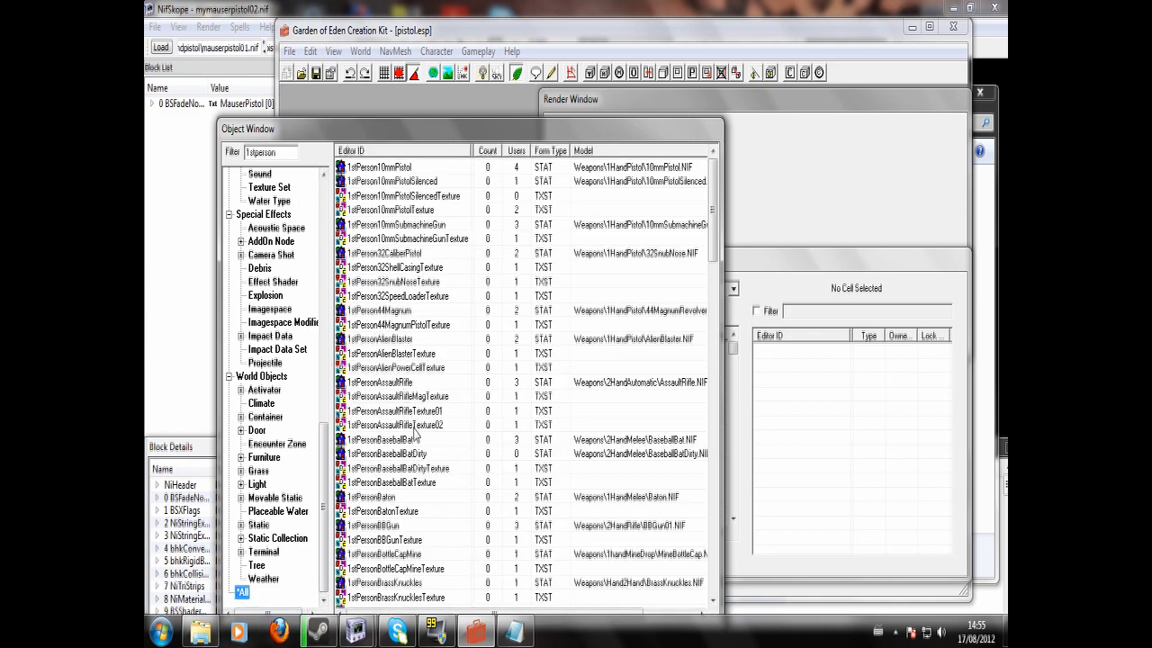
{"action": "left_click", "coordinate": [419, 539]}
{"action": "scroll", "coordinate": [418, 544], "scroll_direction": "down", "scroll_amount": 5}
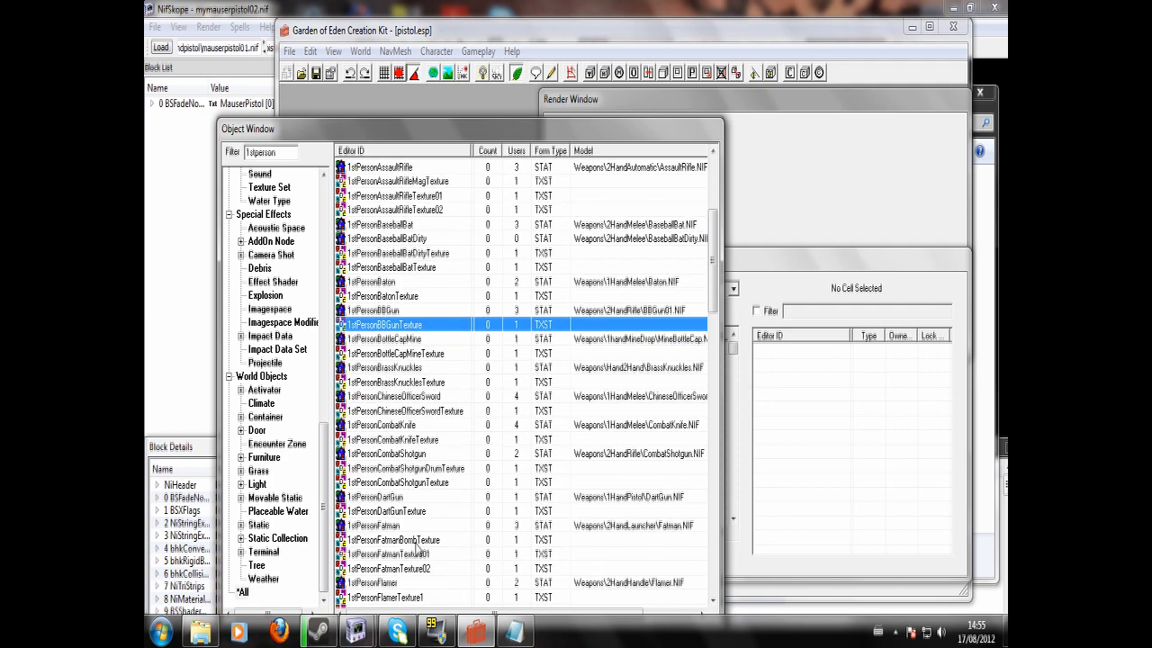
{"action": "scroll", "coordinate": [417, 546], "scroll_direction": "down", "scroll_amount": 12}
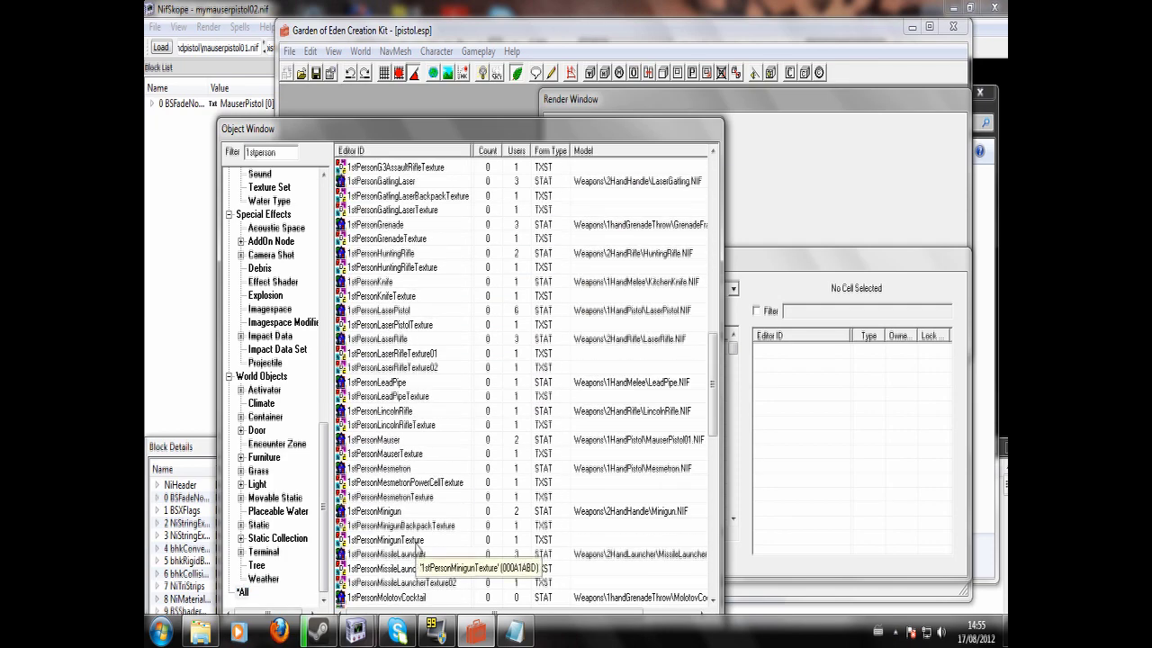
Point 1stPersonMauser at Pistol\mymauserpistol02.nif and save it as new static 1stPersonMauser2
{"action": "double_click", "coordinate": [398, 441]}
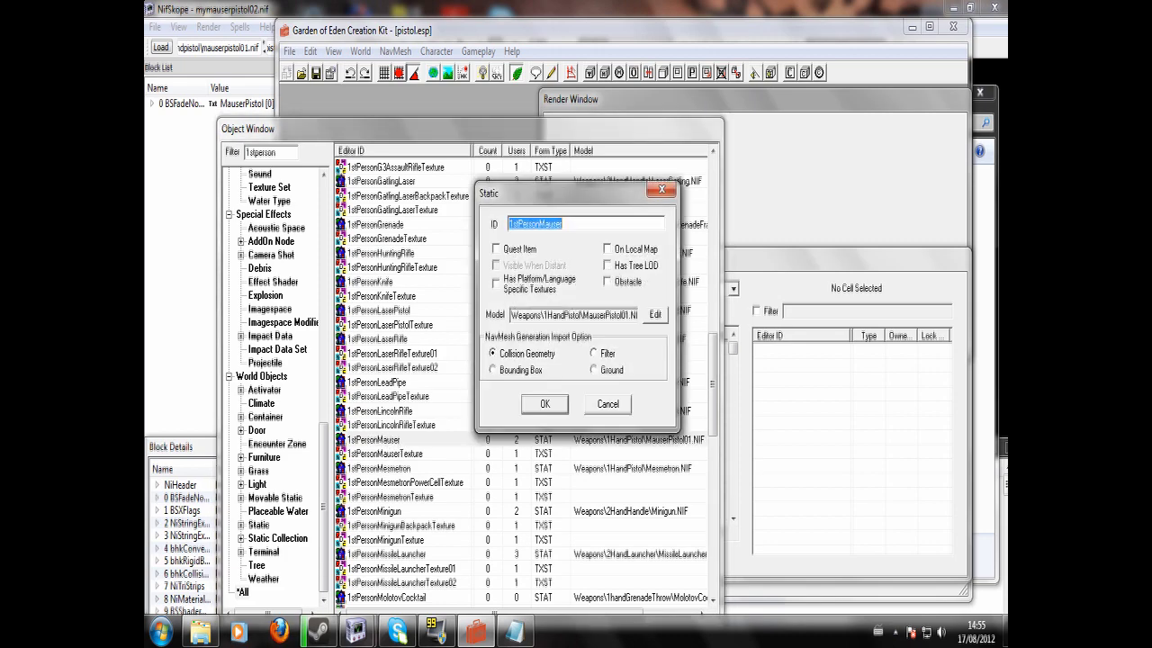
{"action": "key", "text": "End"}
{"action": "left_click", "coordinate": [656, 315]}
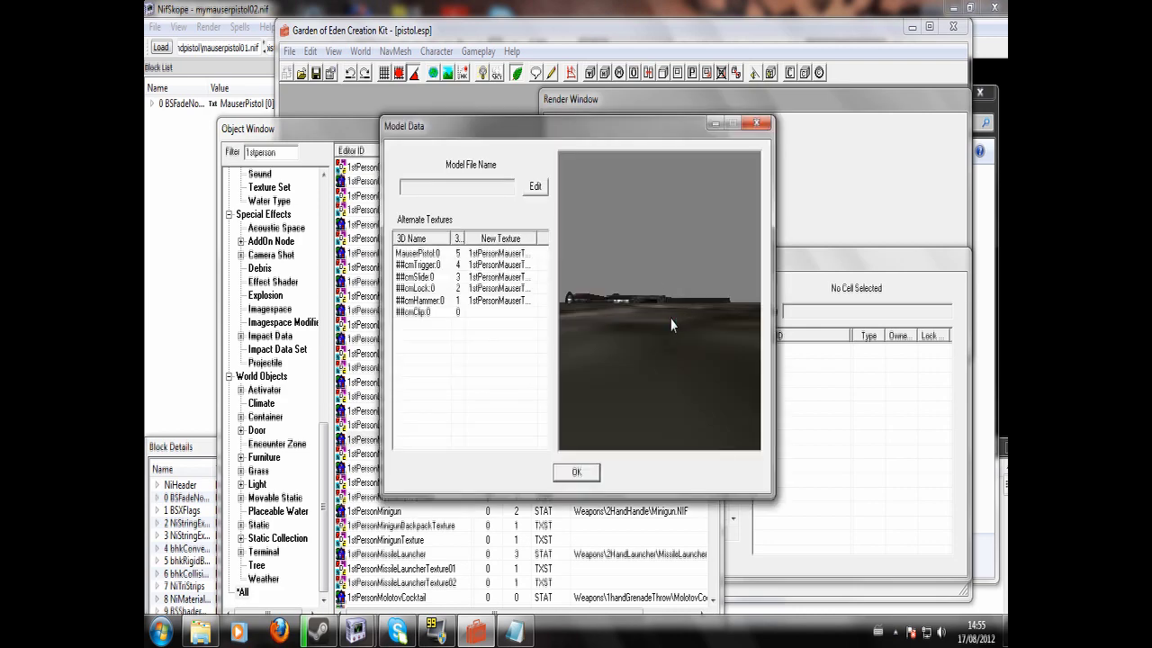
{"action": "left_click", "coordinate": [535, 186]}
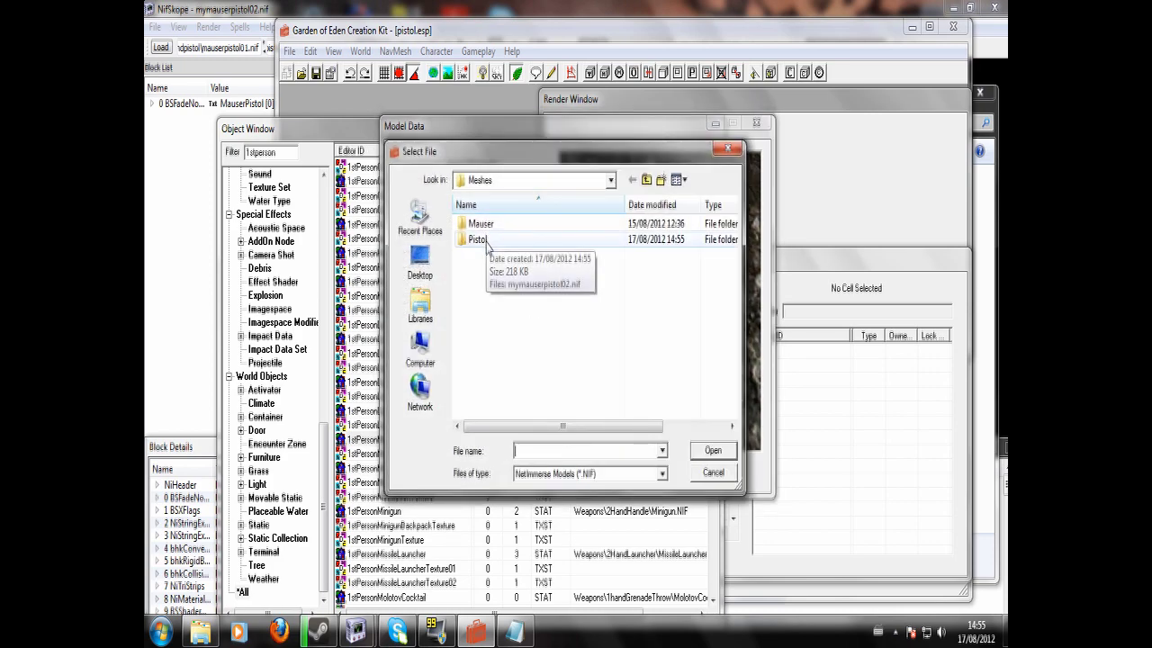
{"action": "double_click", "coordinate": [486, 242]}
{"action": "double_click", "coordinate": [524, 225]}
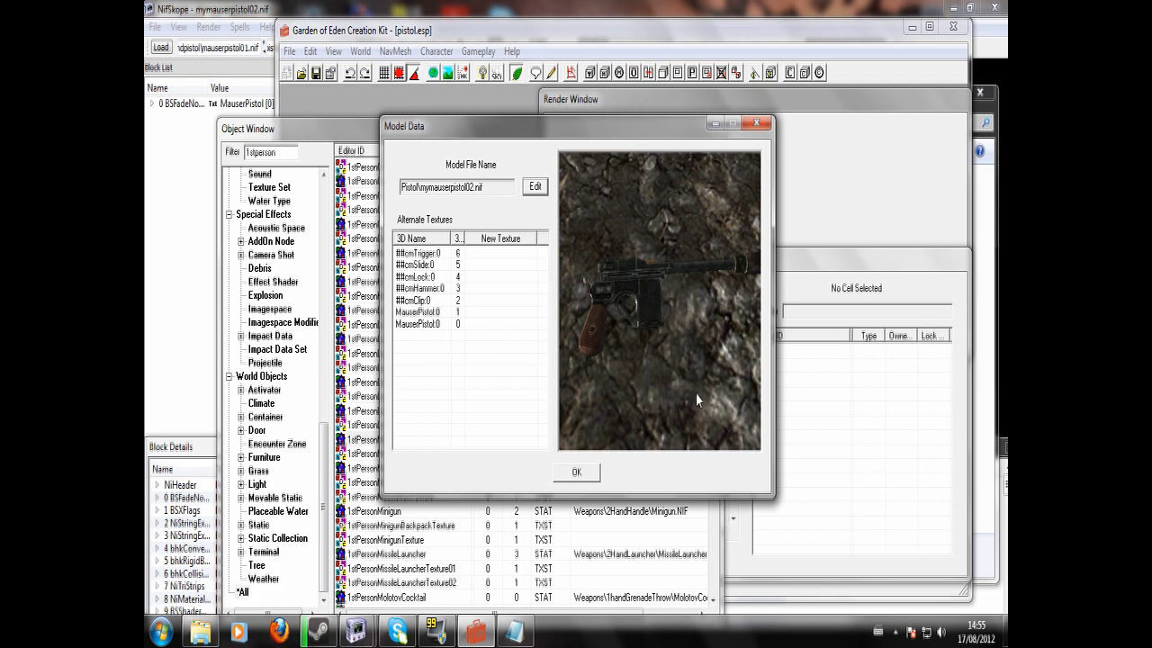
{"action": "left_click_drag", "start_coordinate": [696, 394], "coordinate": [674, 411]}
{"action": "left_click", "coordinate": [576, 471]}
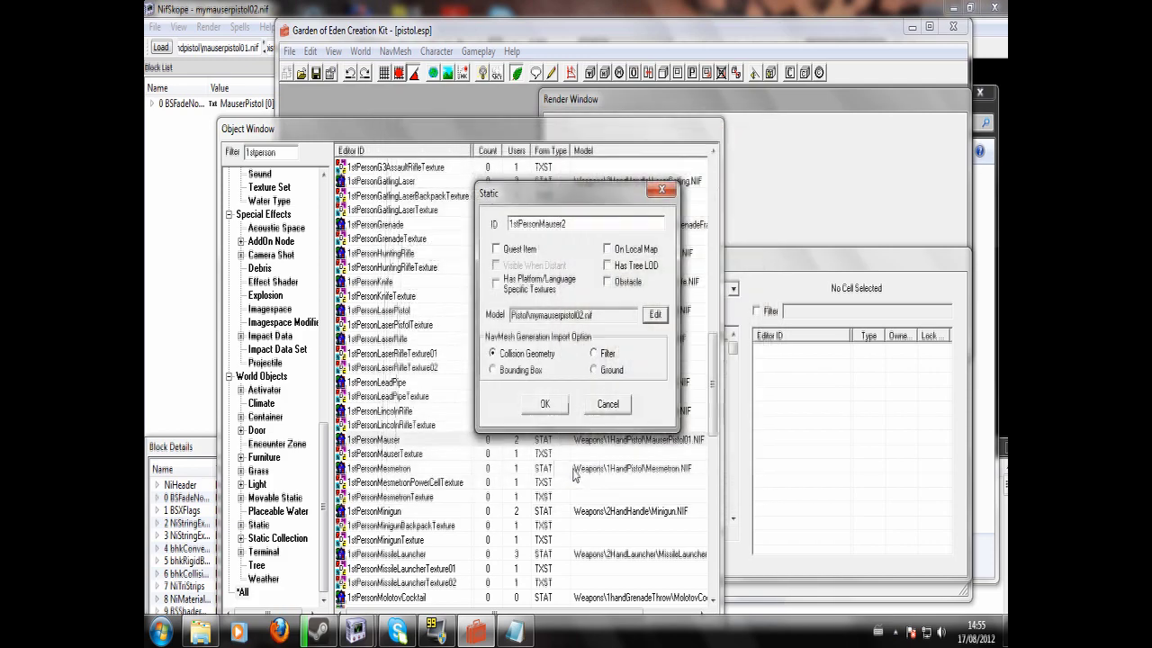
{"action": "left_click", "coordinate": [544, 403]}
Confirm the new static, then filter the Weapon category to pistols and select WeapChinesePistol
{"action": "left_click", "coordinate": [595, 383]}
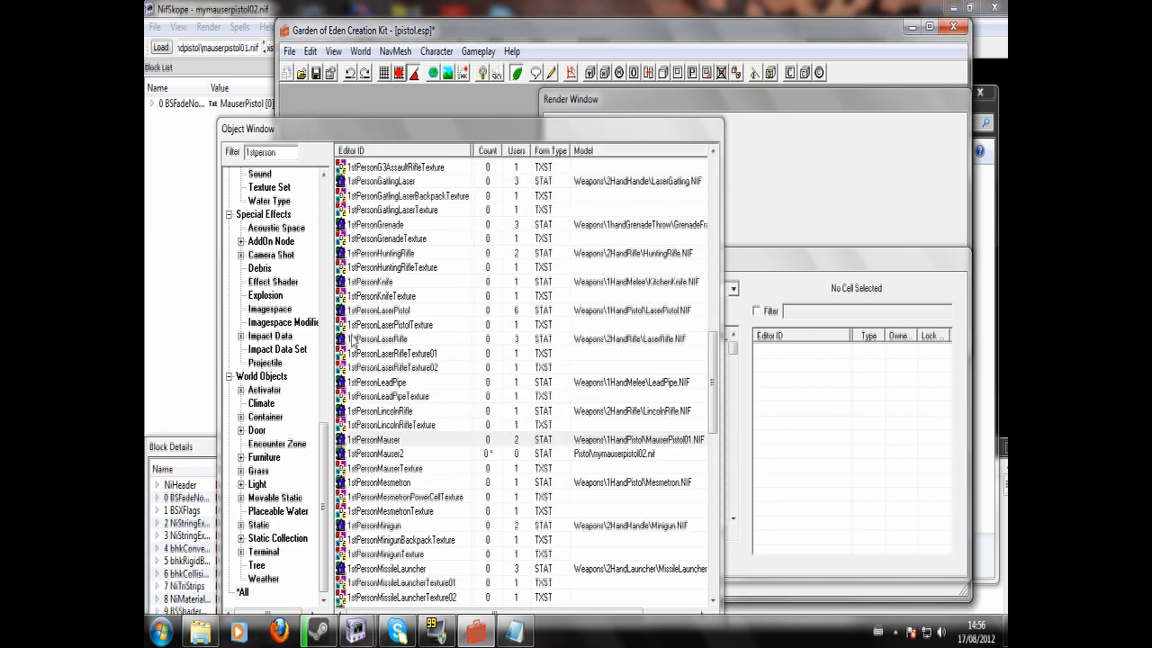
{"action": "left_click_drag", "start_coordinate": [321, 441], "coordinate": [322, 315]}
{"action": "left_click", "coordinate": [264, 336]}
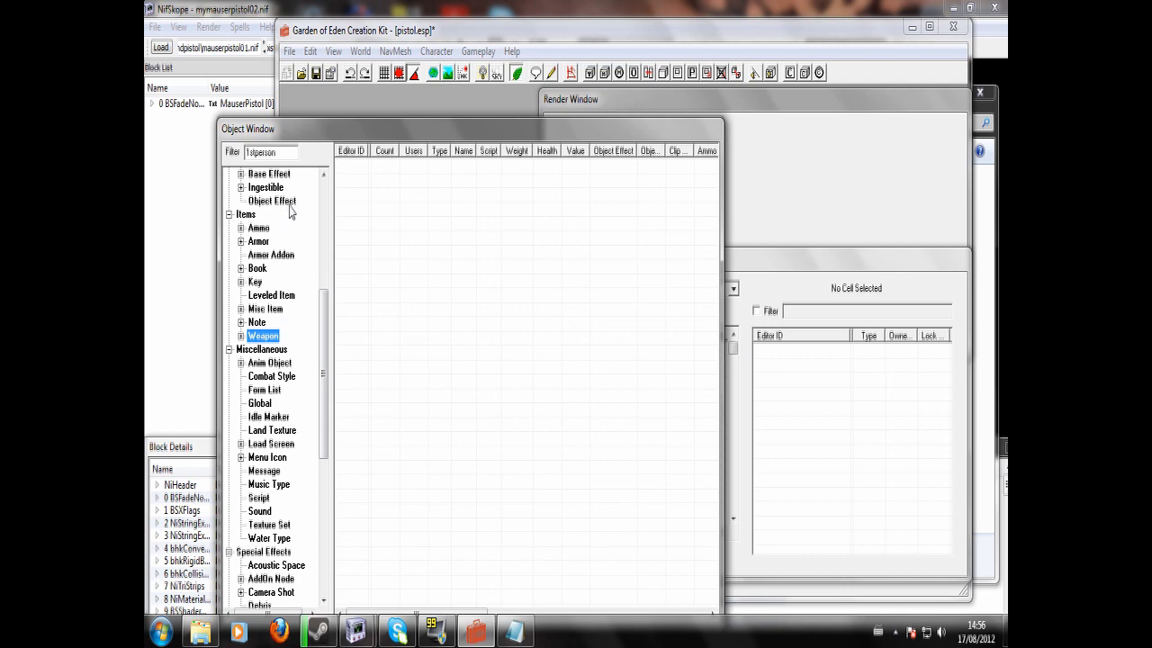
{"action": "key", "text": "Tab"}
{"action": "key", "text": "alt+Tab"}
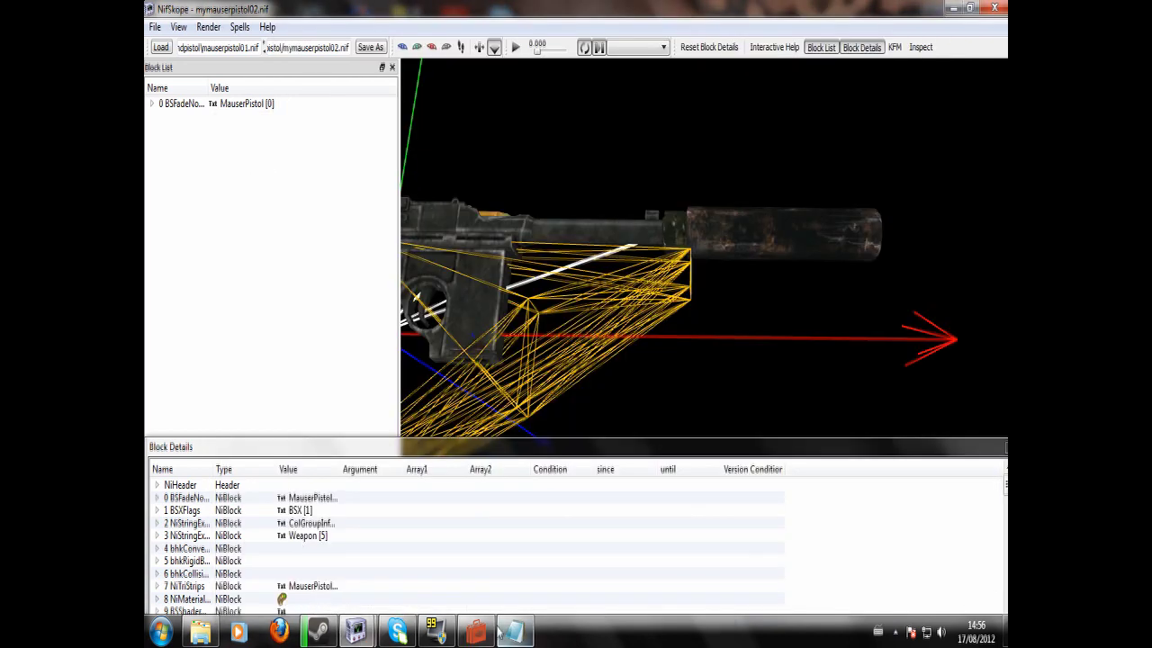
{"action": "left_click", "coordinate": [474, 635]}
{"action": "type", "text": "maus"}
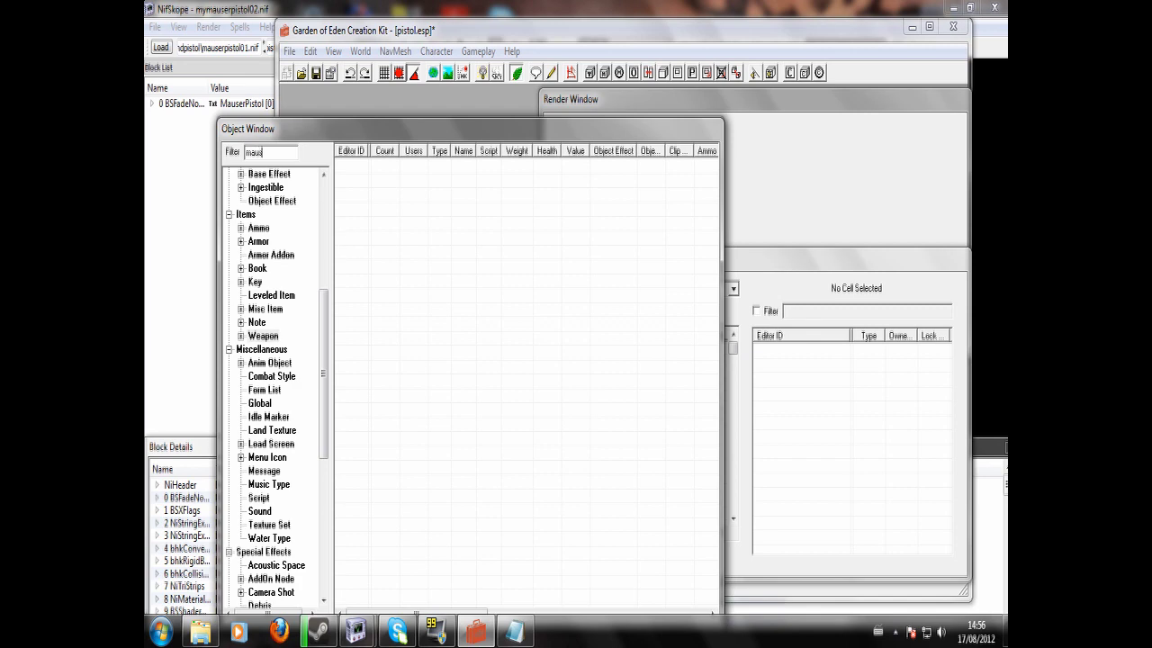
{"action": "type", "text": "pist"}
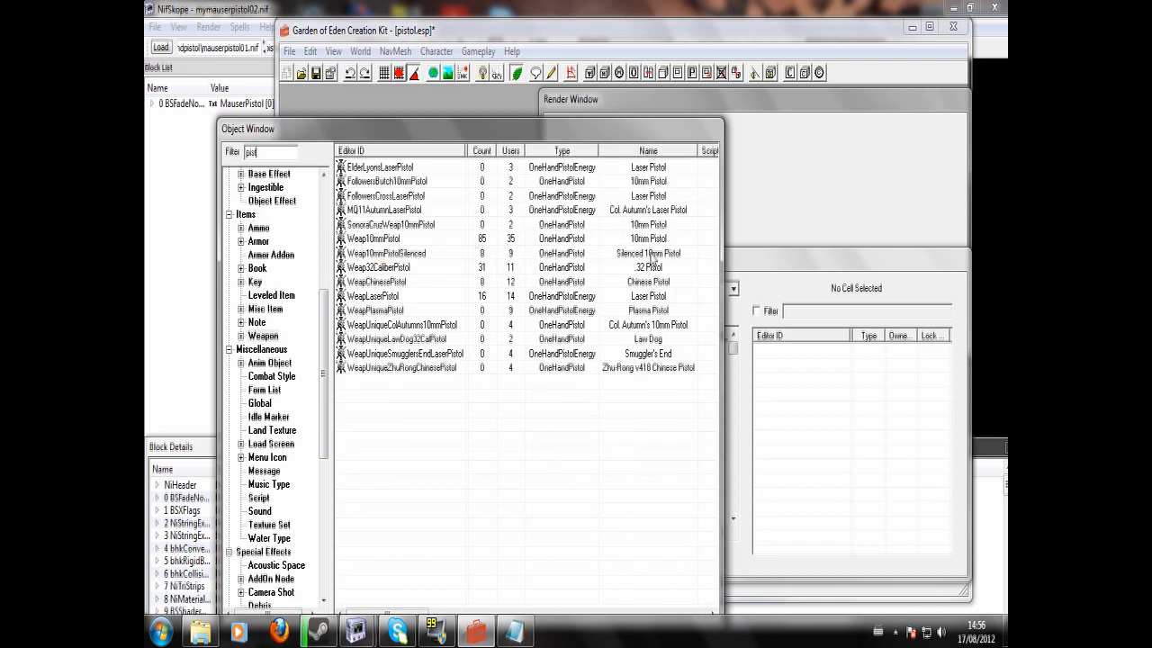
{"action": "left_click", "coordinate": [650, 282]}
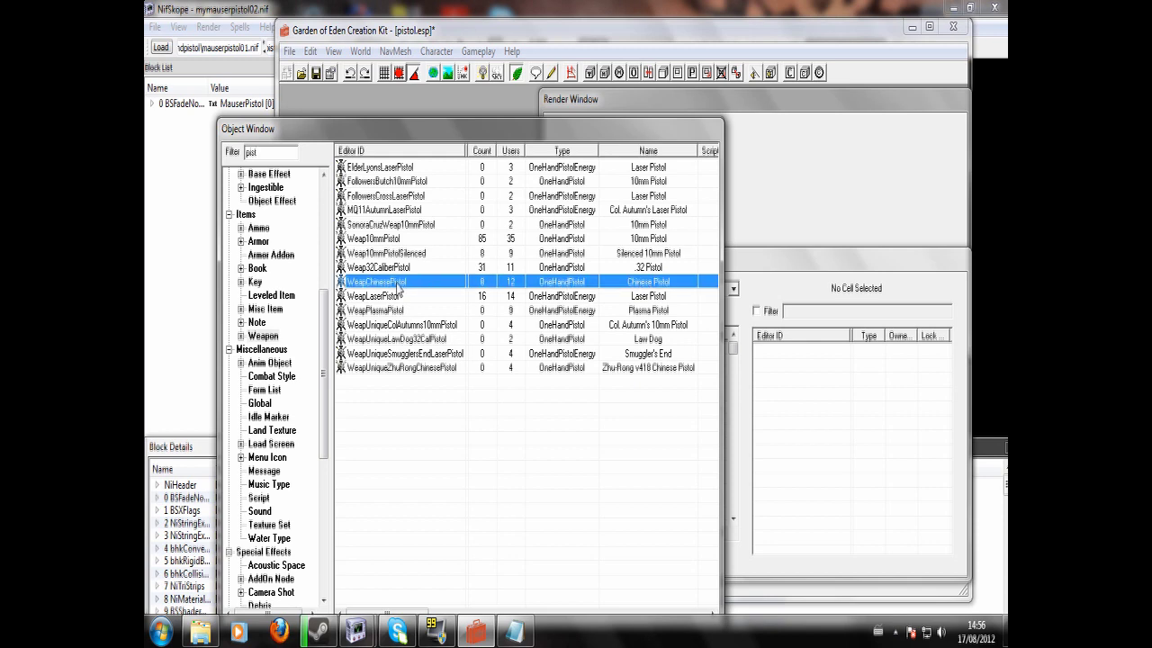
Open WeapChinesePistol, dismiss the warnings, and rename it Modded Chinese Pistol with ID MyMauserpistol
{"action": "double_click", "coordinate": [399, 282]}
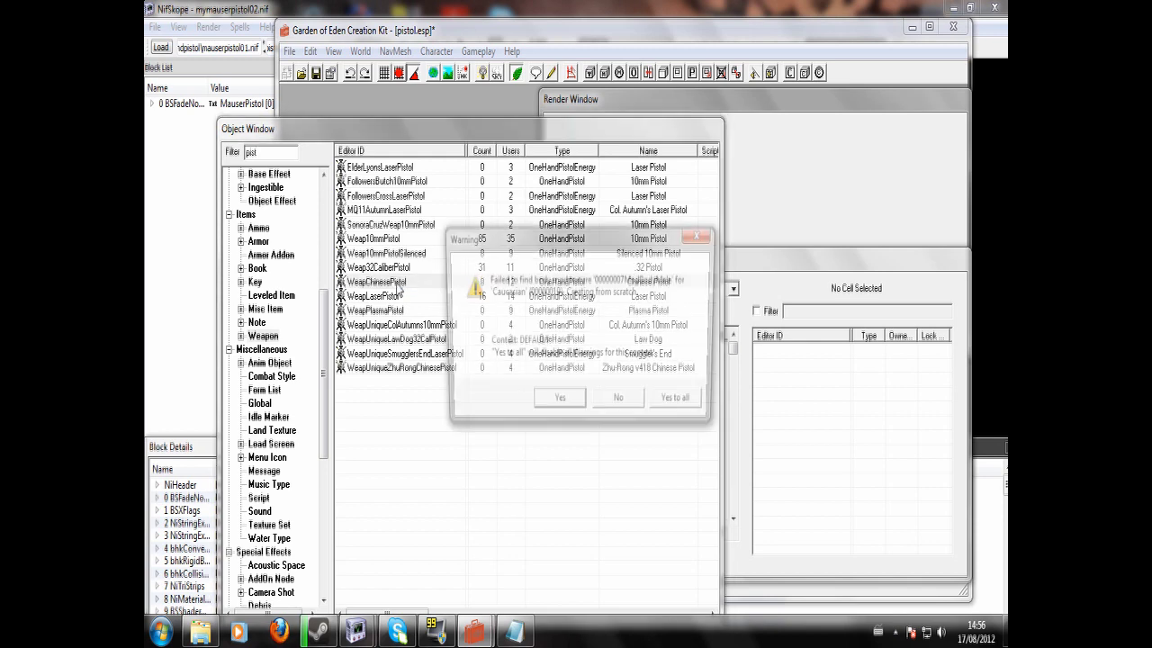
{"action": "left_click", "coordinate": [676, 401]}
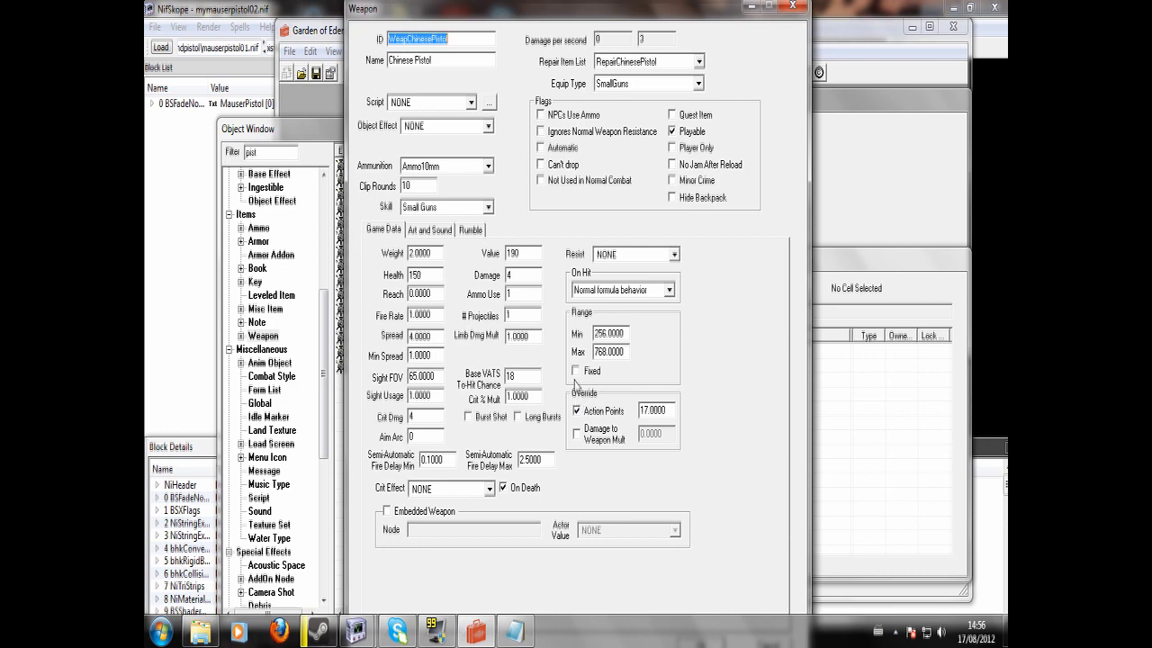
{"action": "left_click", "coordinate": [388, 60]}
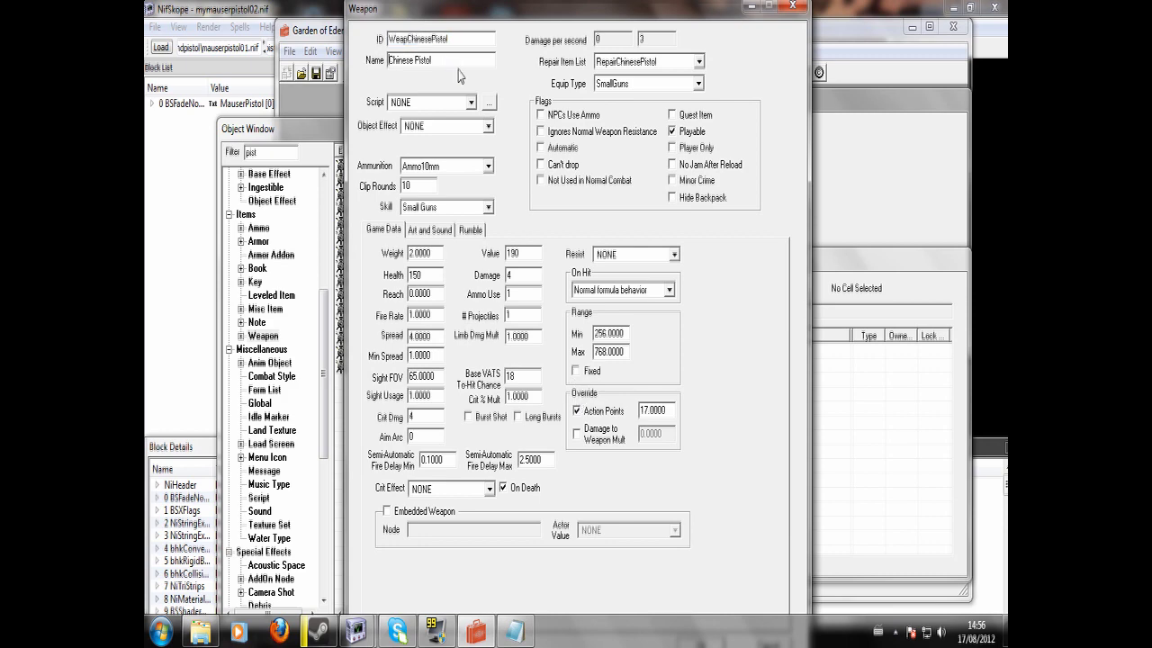
{"action": "type", "text": "Modded"}
{"action": "key", "text": "shift+Tab"}
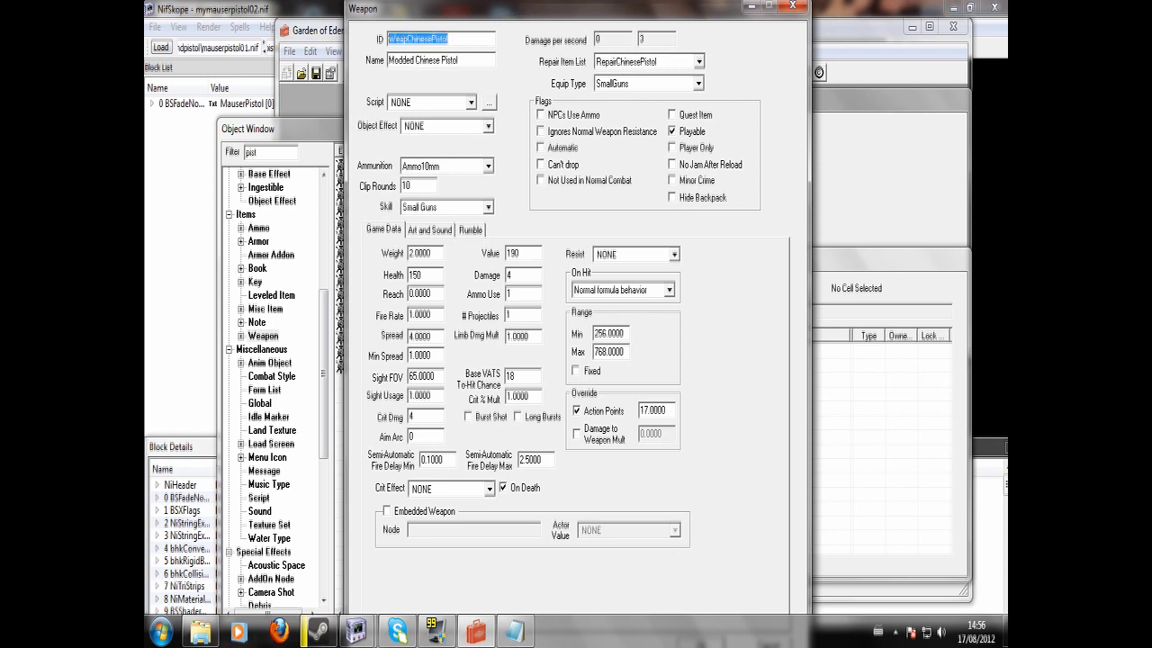
{"action": "type", "text": "MyMauserpistol"}
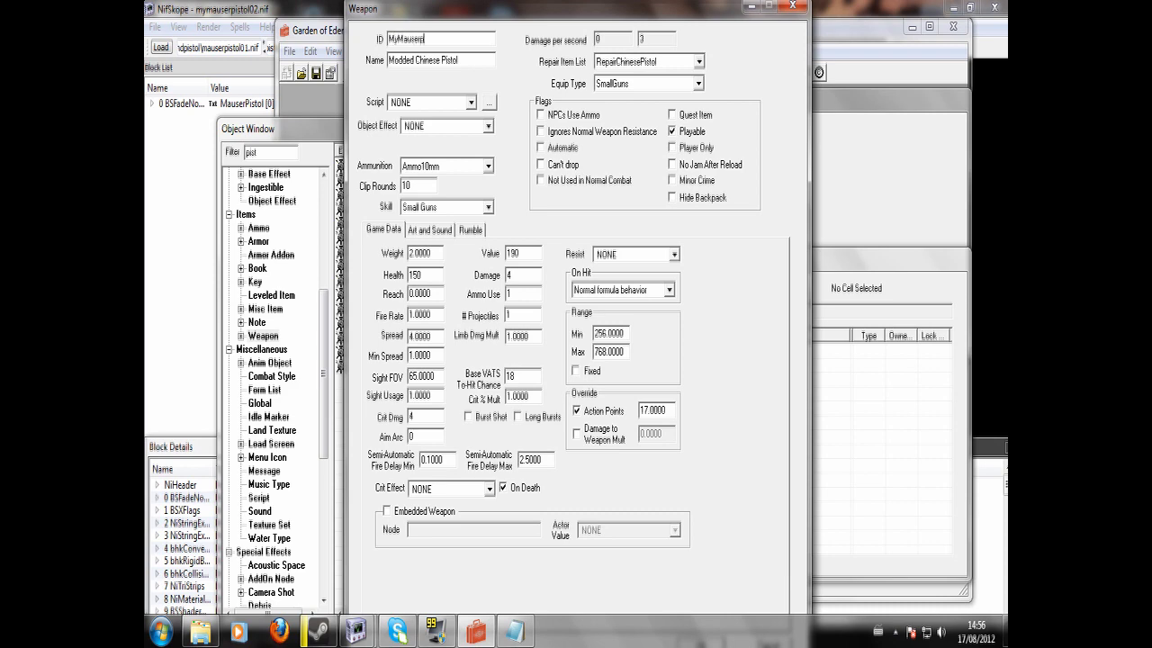
On Art and Sound, set the 1st Person Model Object to 1stPersonMauser2
{"action": "left_click", "coordinate": [429, 230]}
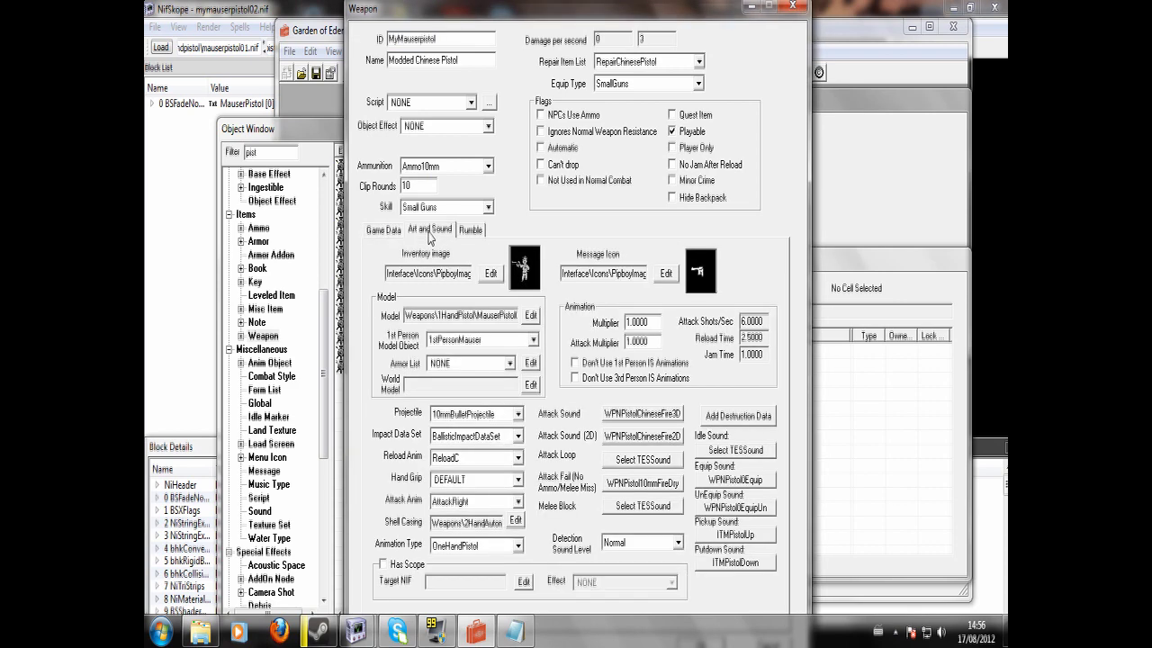
{"action": "left_click", "coordinate": [533, 340]}
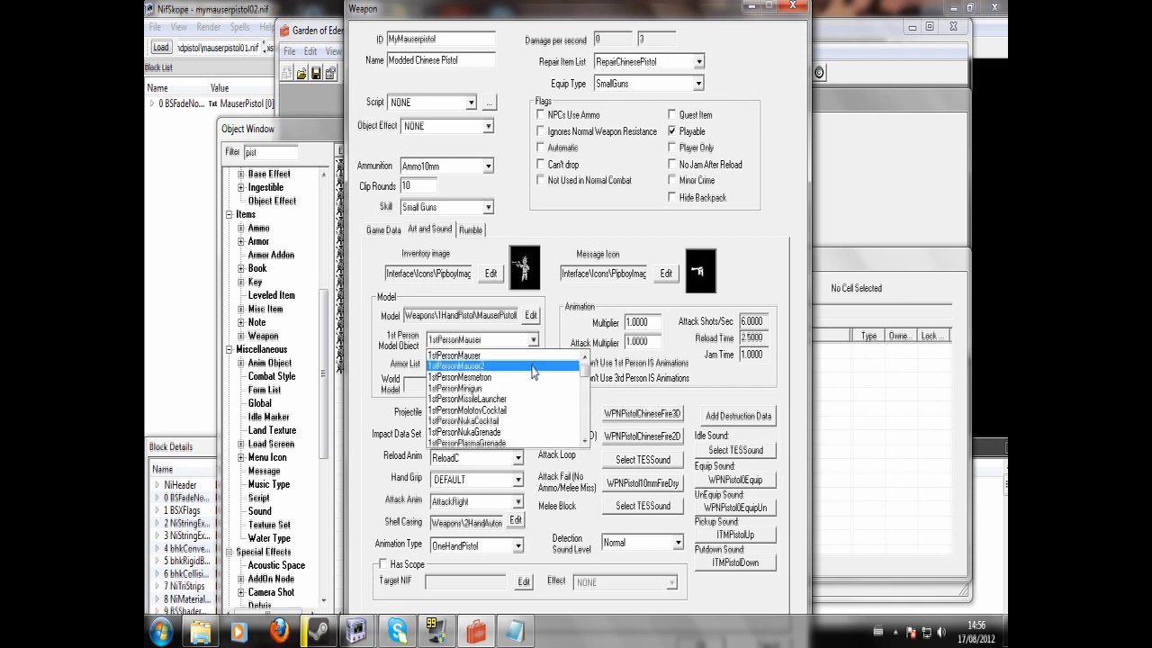
{"action": "left_click", "coordinate": [461, 367]}
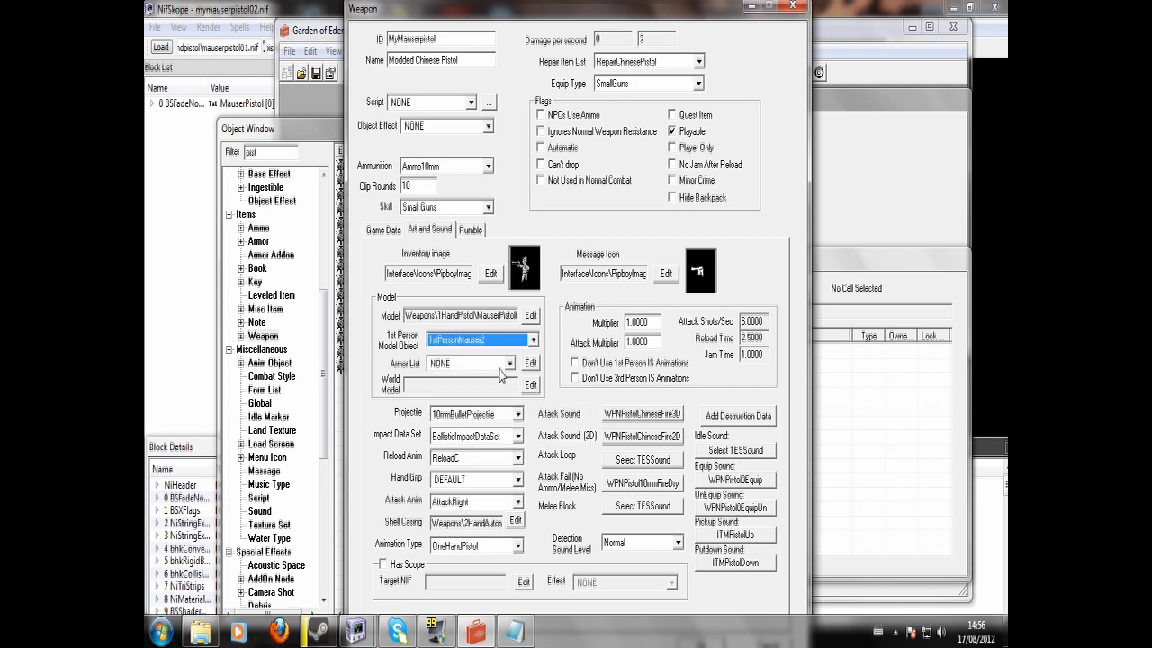
Set the weapon's model to Pistol\mymauserpistol02.nif
{"action": "left_click", "coordinate": [532, 316]}
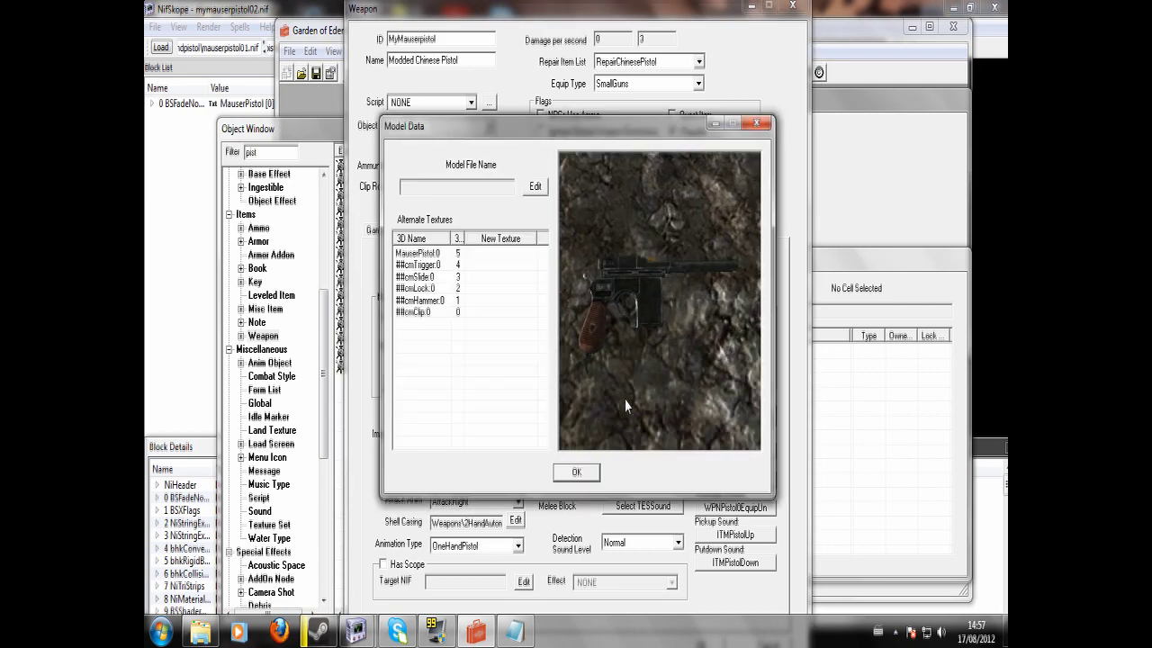
{"action": "left_click", "coordinate": [543, 191]}
{"action": "double_click", "coordinate": [522, 243]}
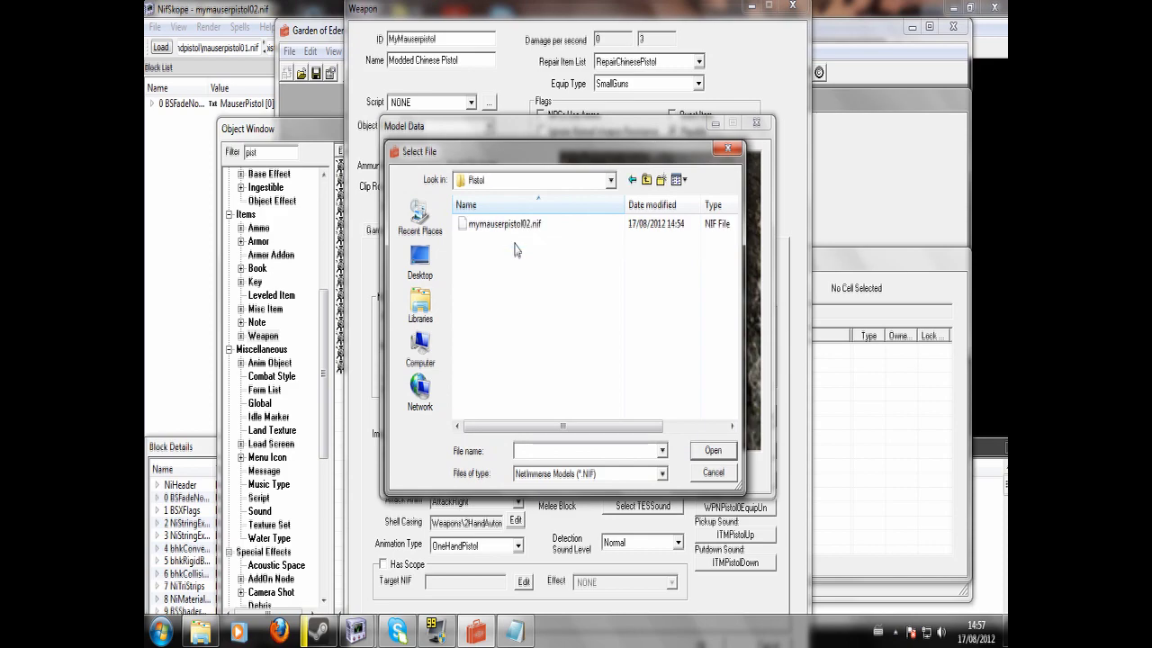
{"action": "left_click", "coordinate": [527, 226]}
{"action": "double_click", "coordinate": [528, 226]}
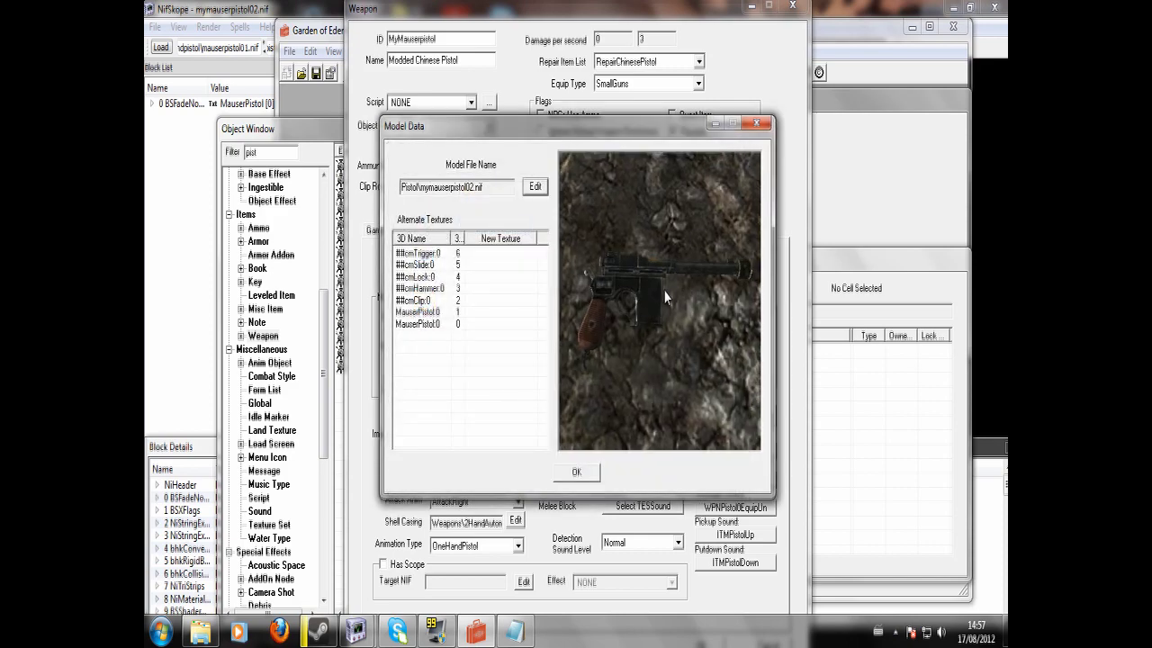
{"action": "left_click_drag", "start_coordinate": [565, 189], "coordinate": [574, 340]}
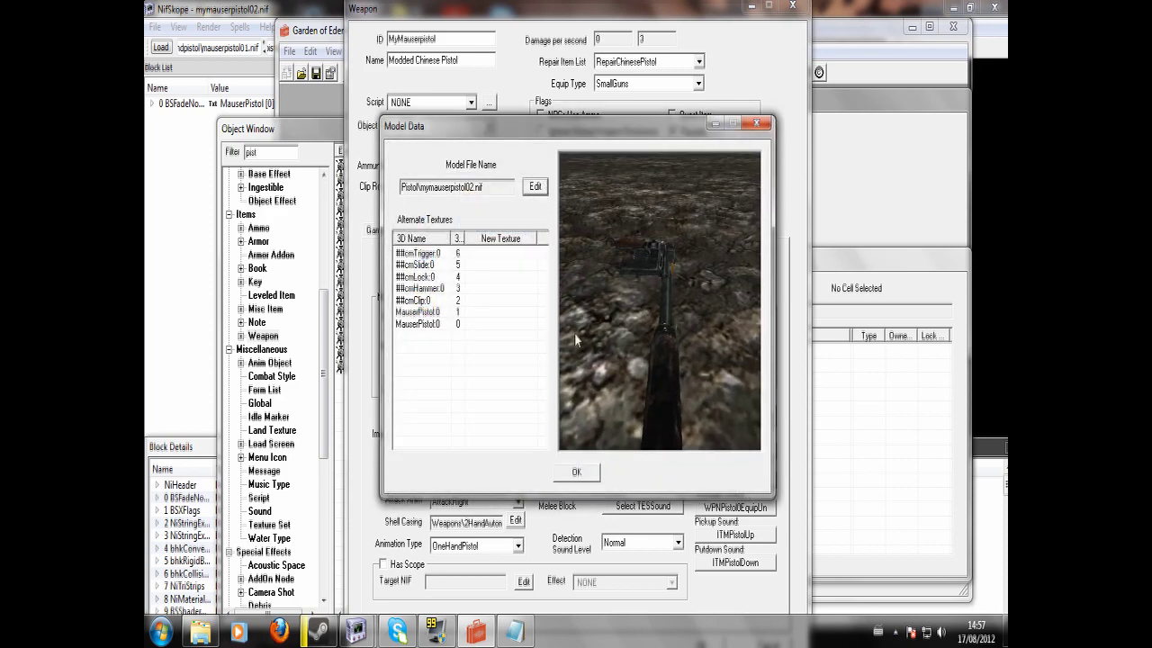
{"action": "left_click", "coordinate": [575, 471]}
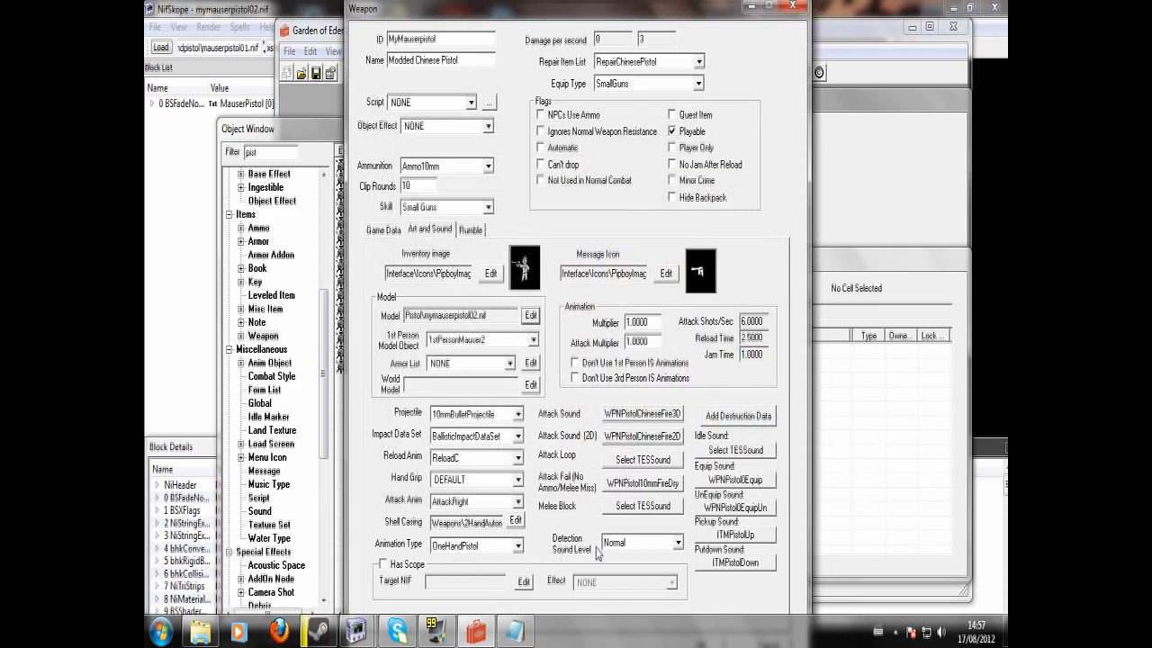
Set detection sound level to Silent and the attack sound to WPNPistol10mmSilencedFire3D
{"action": "left_click", "coordinate": [676, 543]}
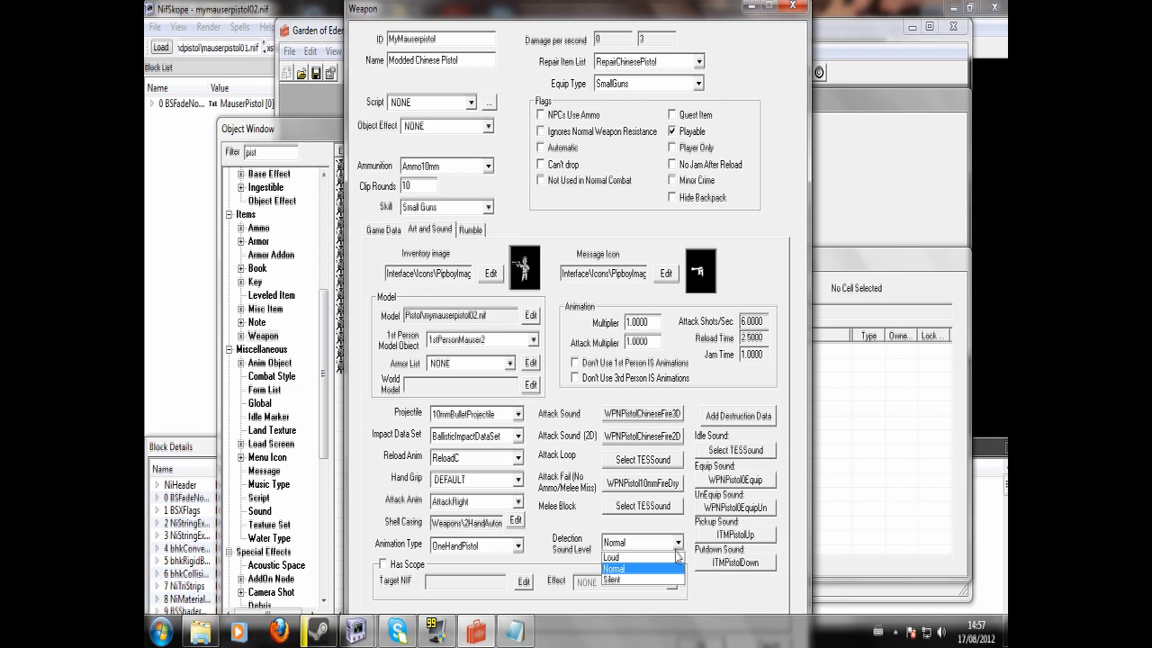
{"action": "left_click", "coordinate": [671, 580]}
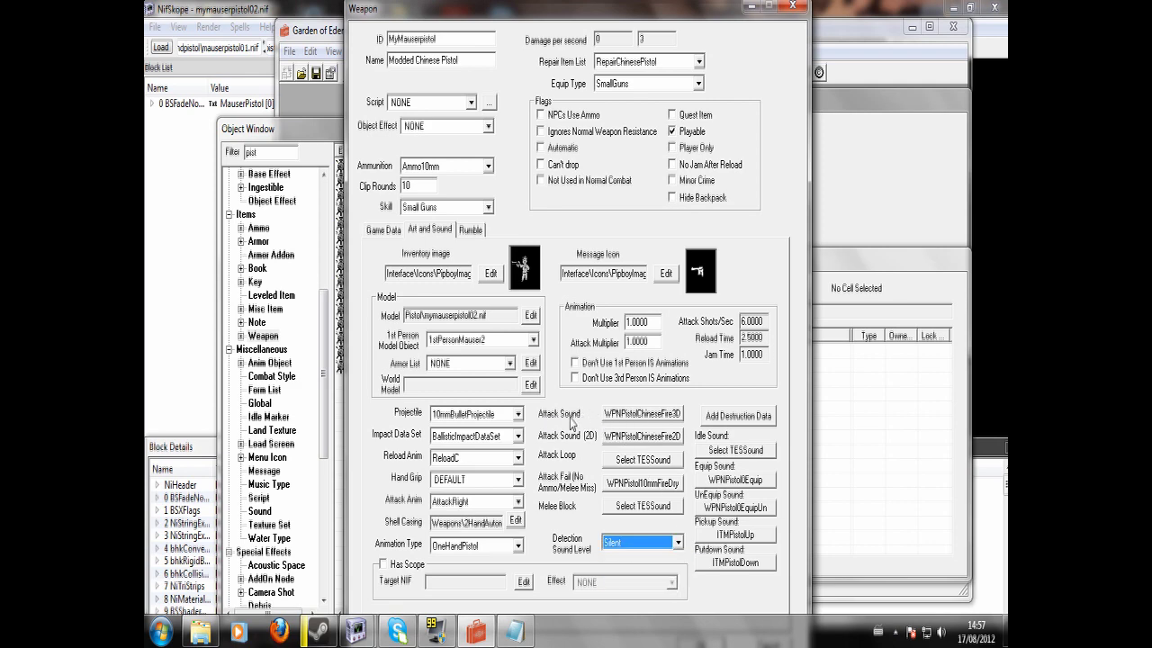
{"action": "left_click", "coordinate": [660, 417]}
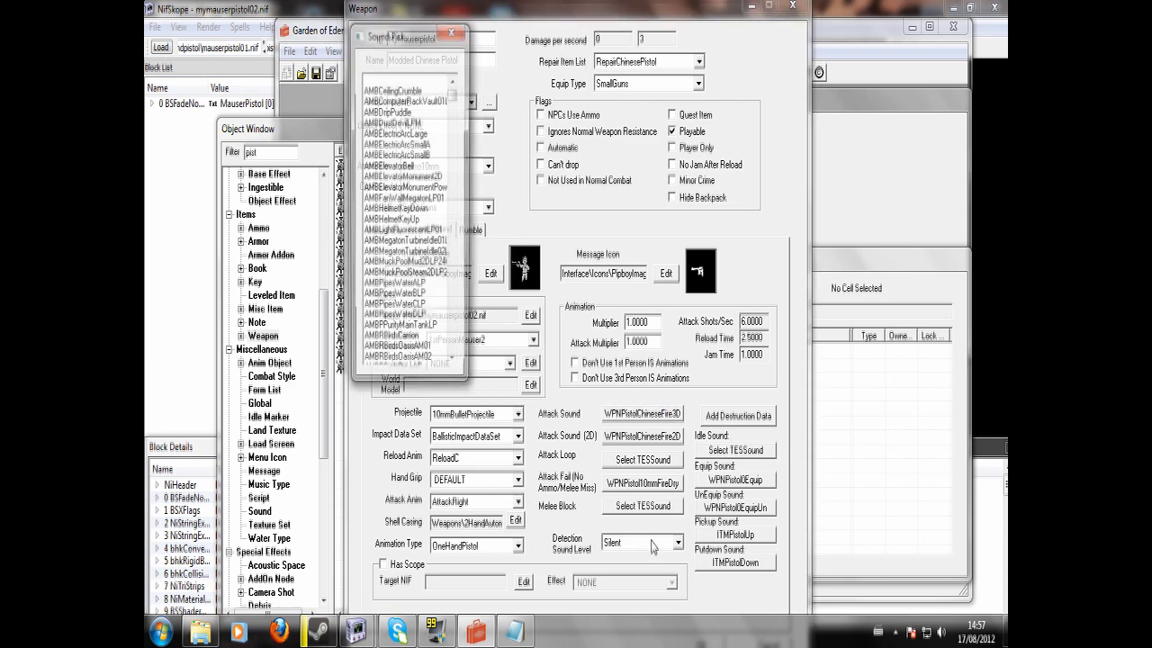
{"action": "left_click", "coordinate": [400, 255]}
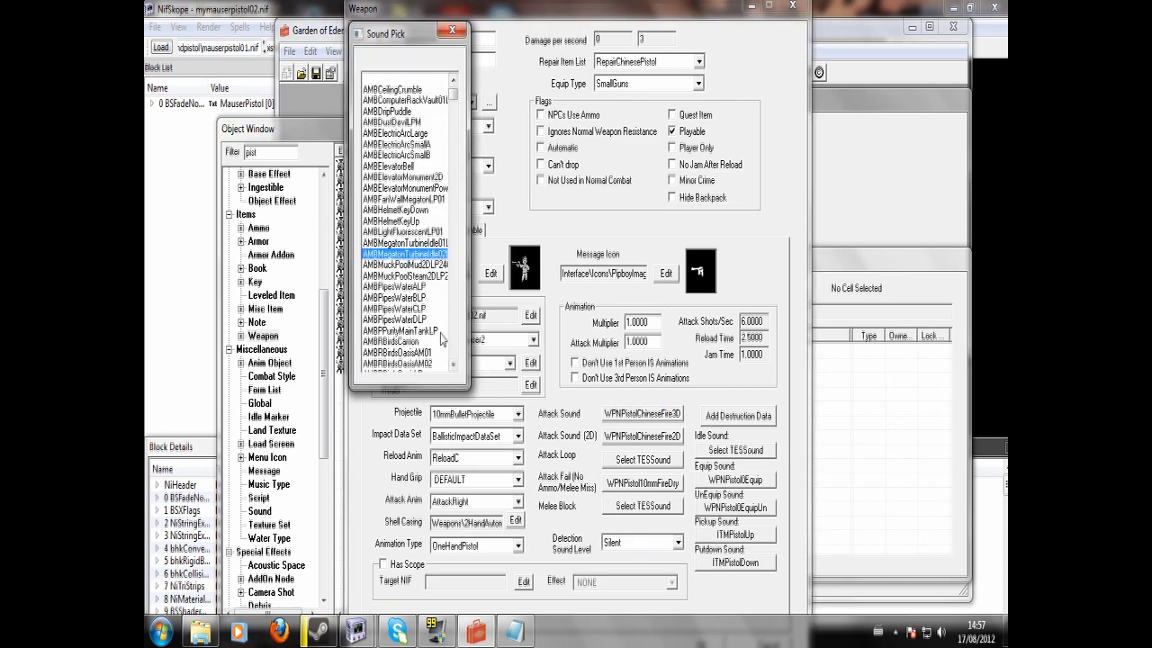
{"action": "type", "text": "wpnp"}
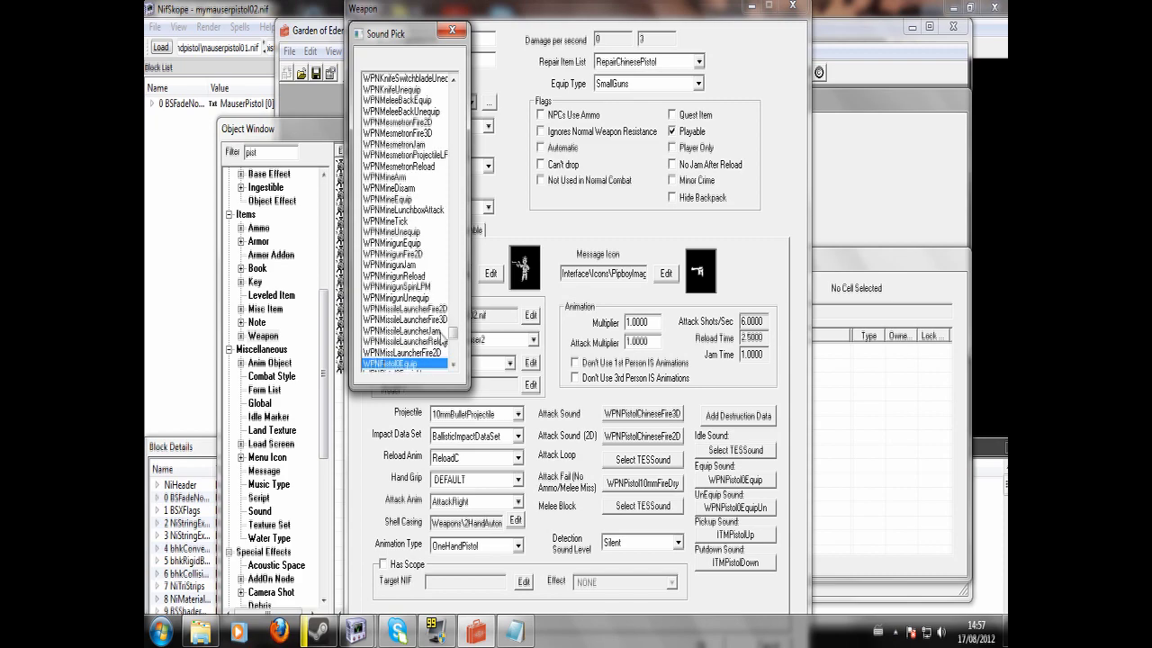
{"action": "scroll", "coordinate": [442, 338], "scroll_direction": "down", "scroll_amount": 4}
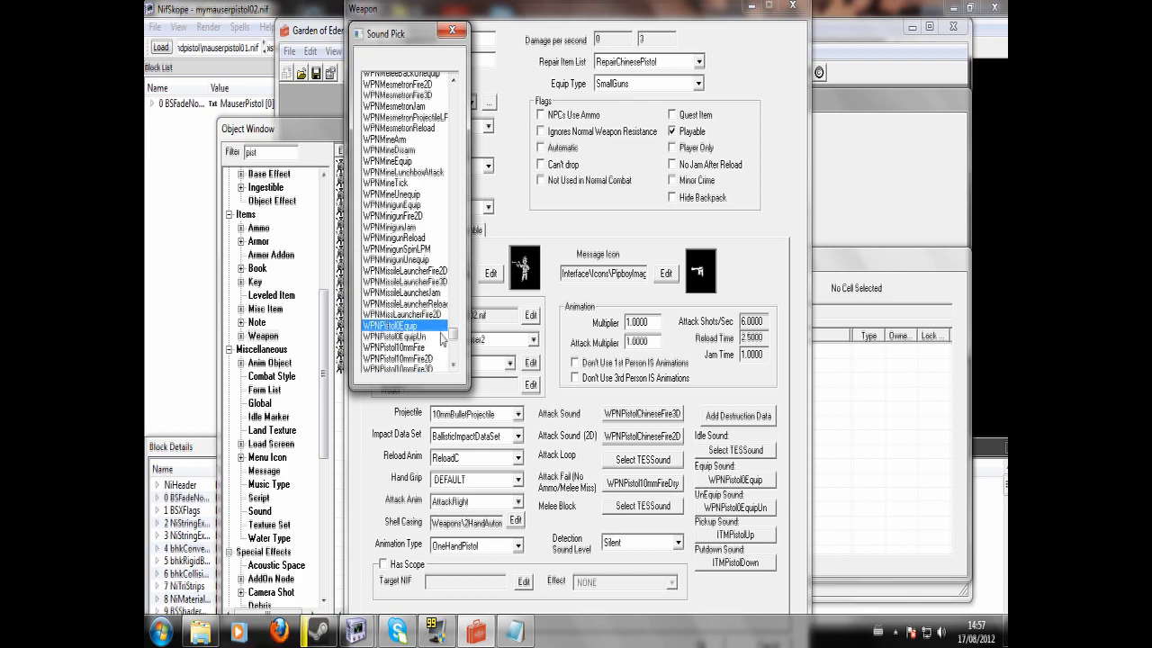
{"action": "scroll", "coordinate": [443, 360], "scroll_direction": "down", "scroll_amount": 1}
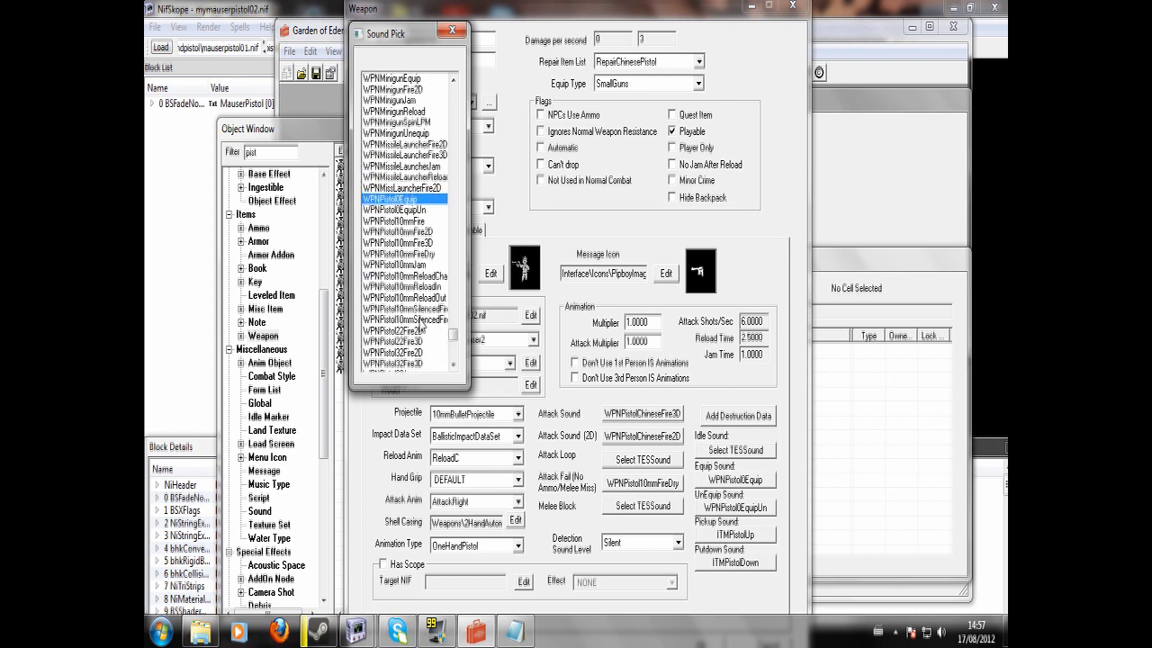
{"action": "left_click", "coordinate": [407, 320]}
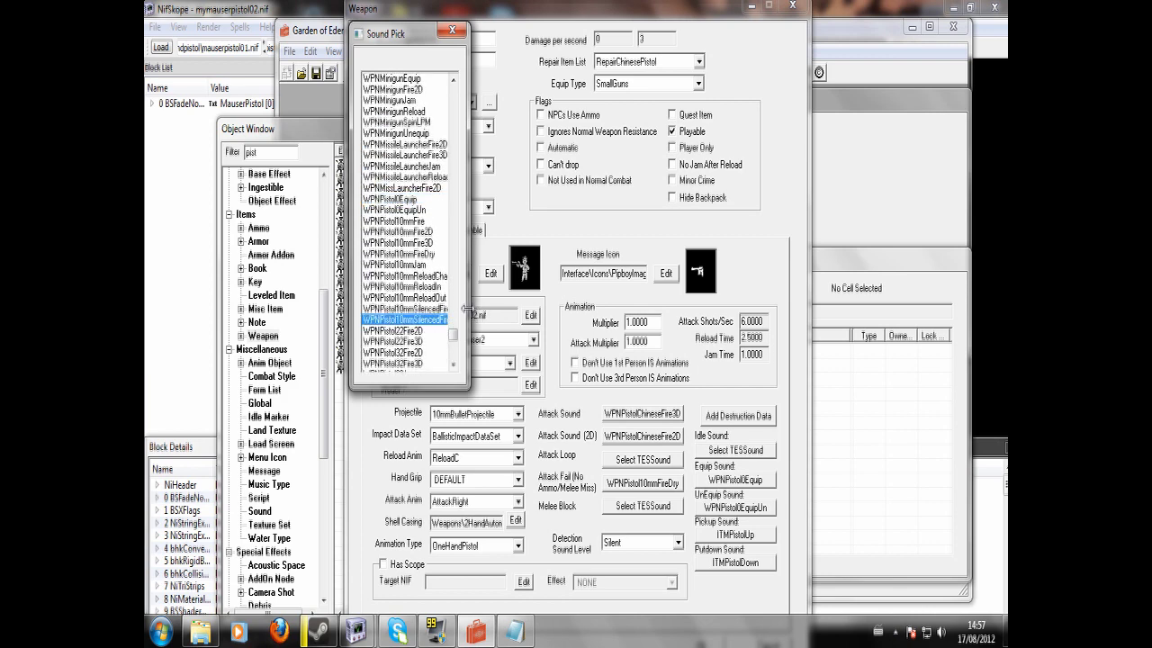
{"action": "left_click_drag", "start_coordinate": [467, 309], "coordinate": [491, 309]}
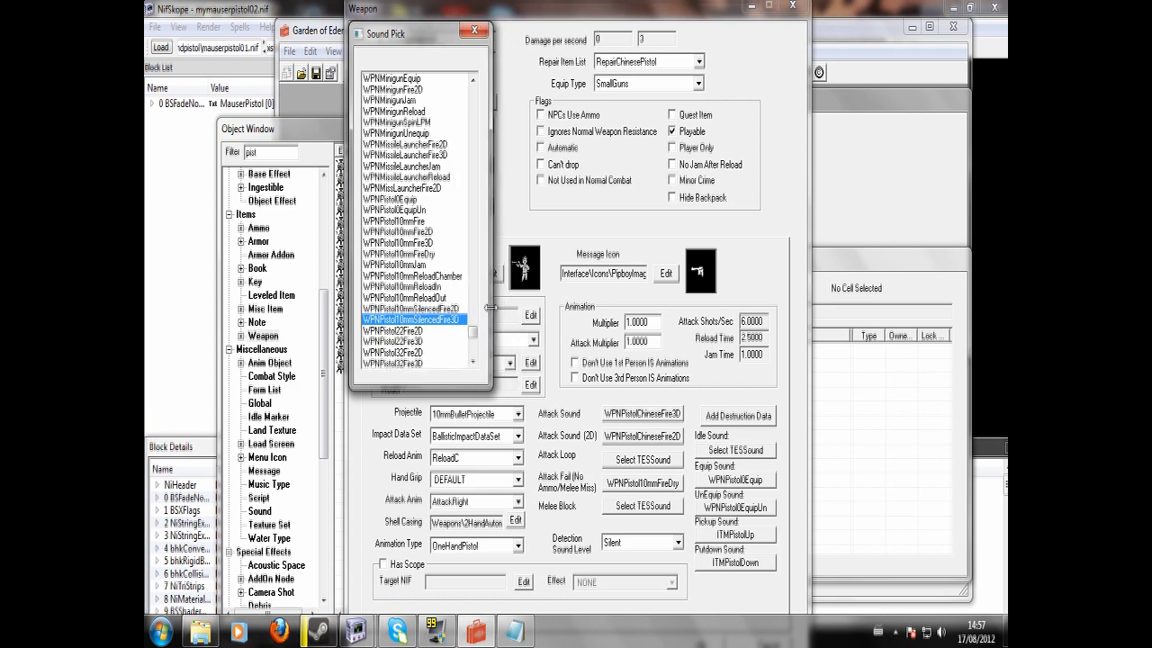
{"action": "double_click", "coordinate": [426, 324]}
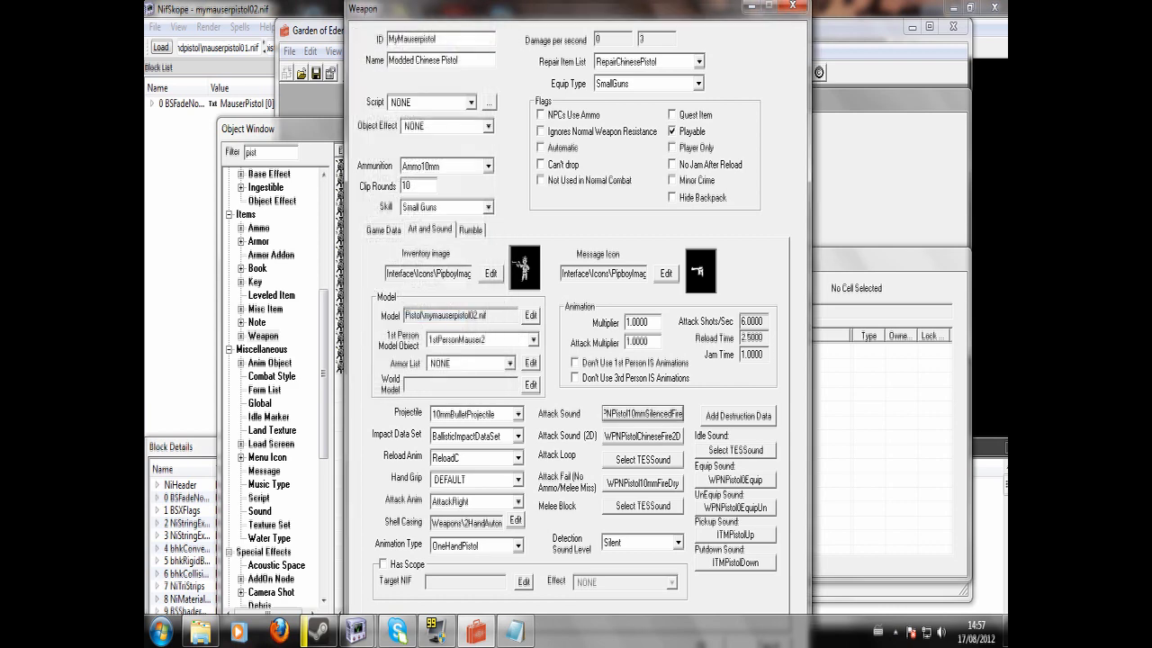
Set the 2D attack sound to the silenced 10mm pistol fire sound
{"action": "left_click", "coordinate": [644, 437]}
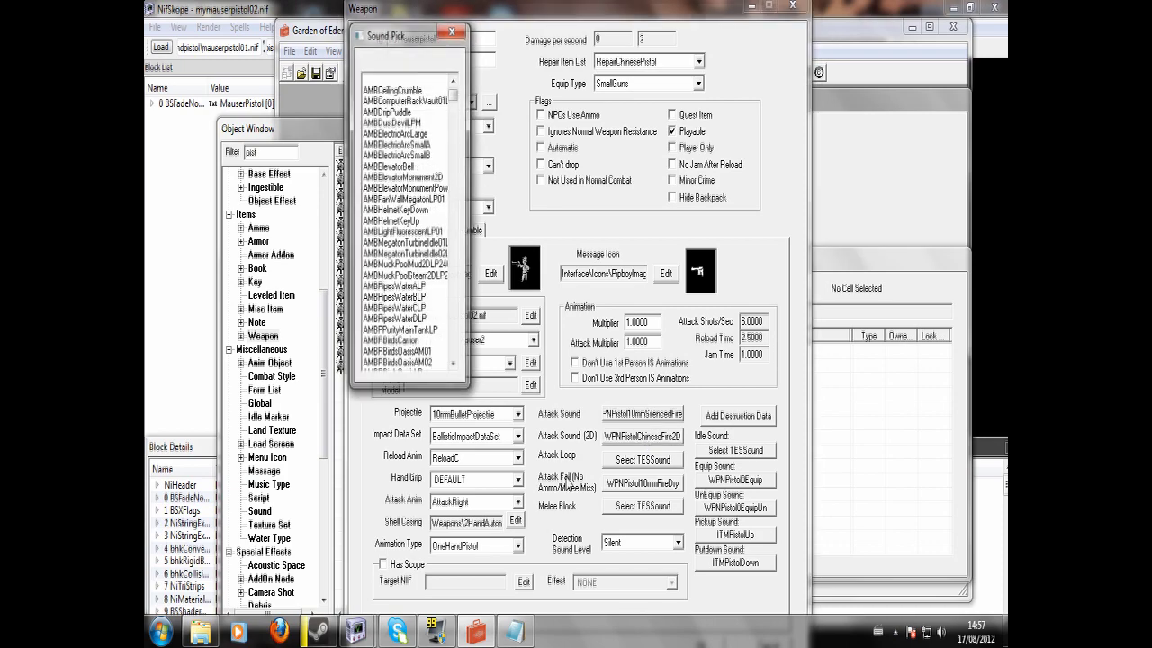
{"action": "left_click", "coordinate": [381, 210]}
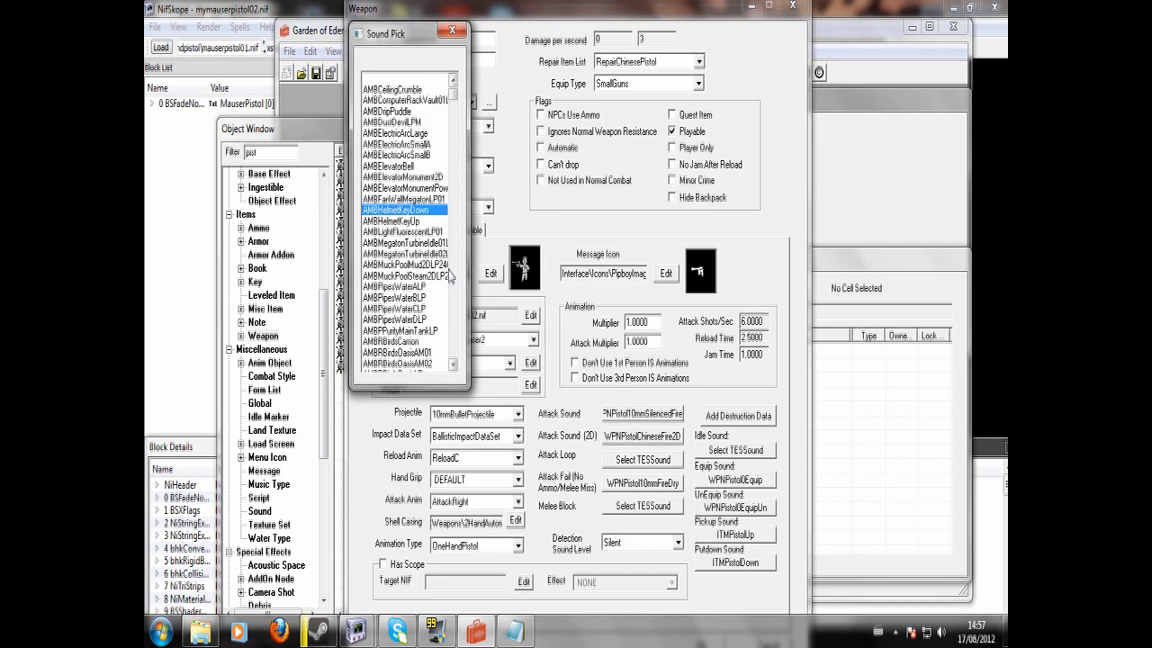
{"action": "key", "text": "w"}
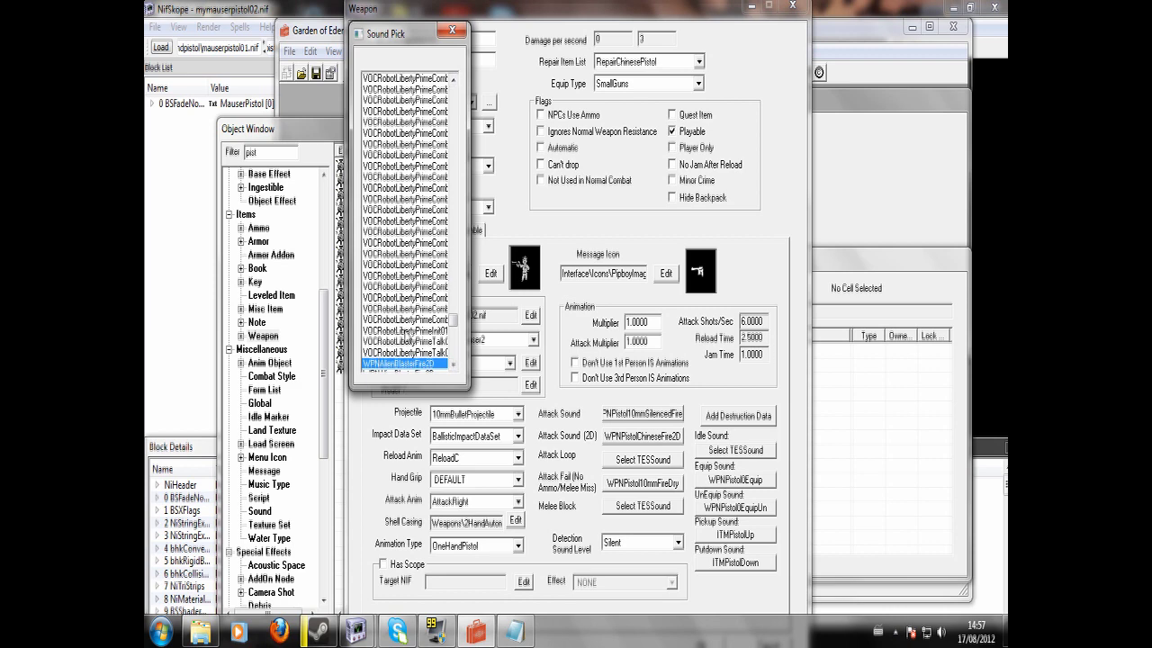
{"action": "type", "text": "wpnp"}
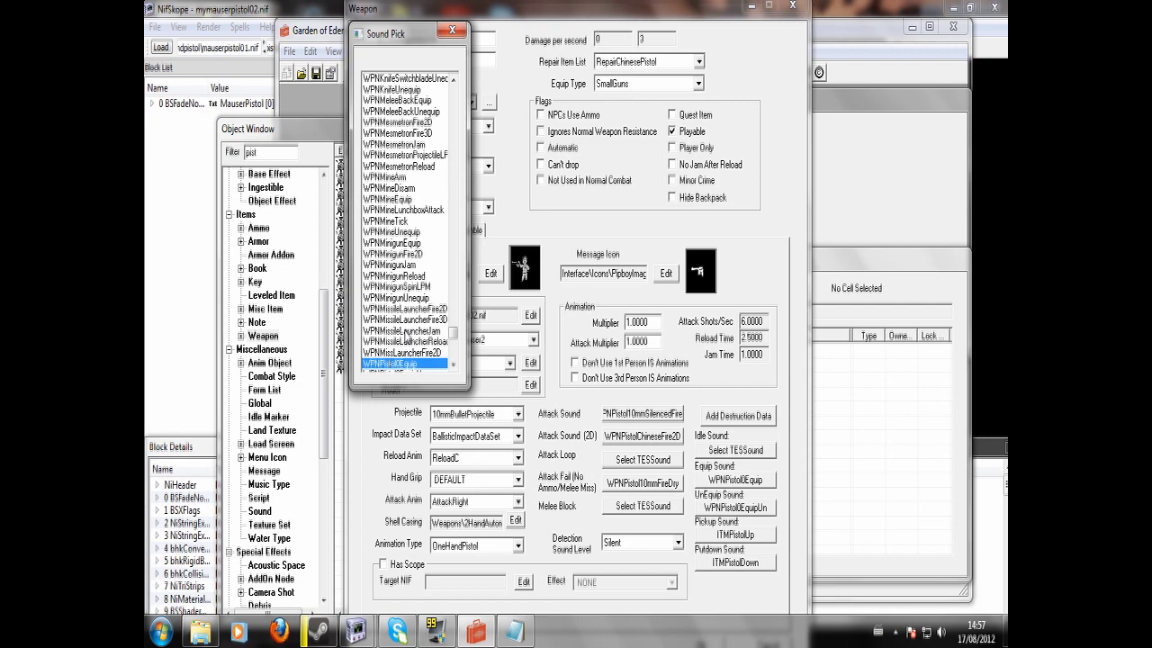
{"action": "scroll", "coordinate": [406, 337], "scroll_direction": "down", "scroll_amount": 5}
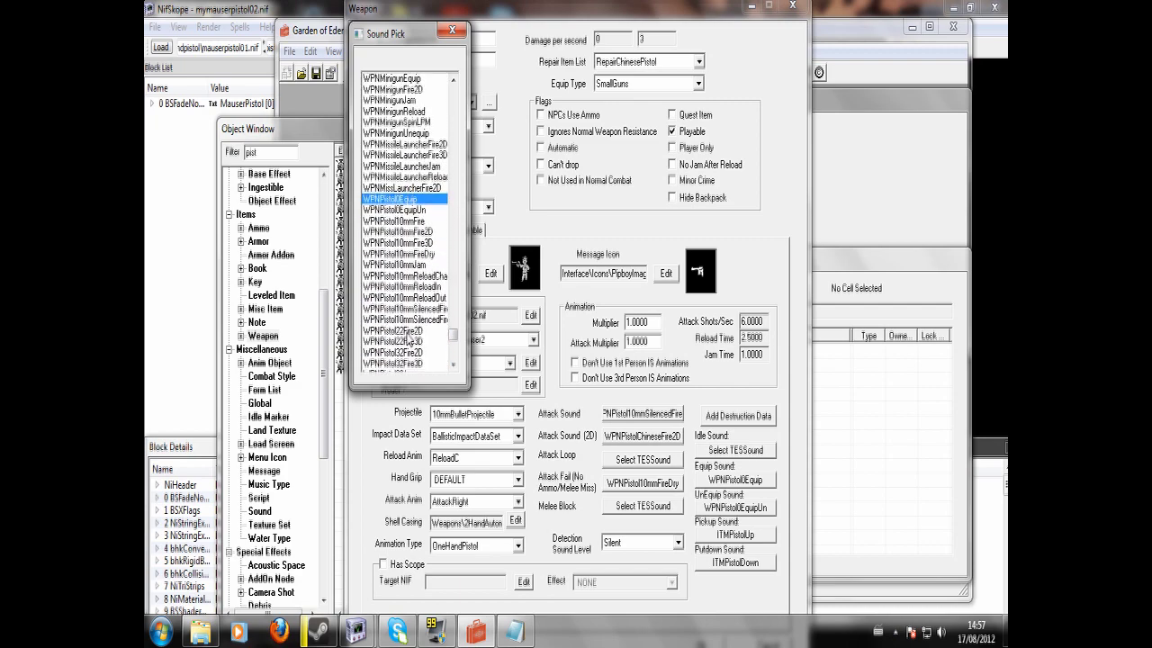
{"action": "double_click", "coordinate": [410, 310]}
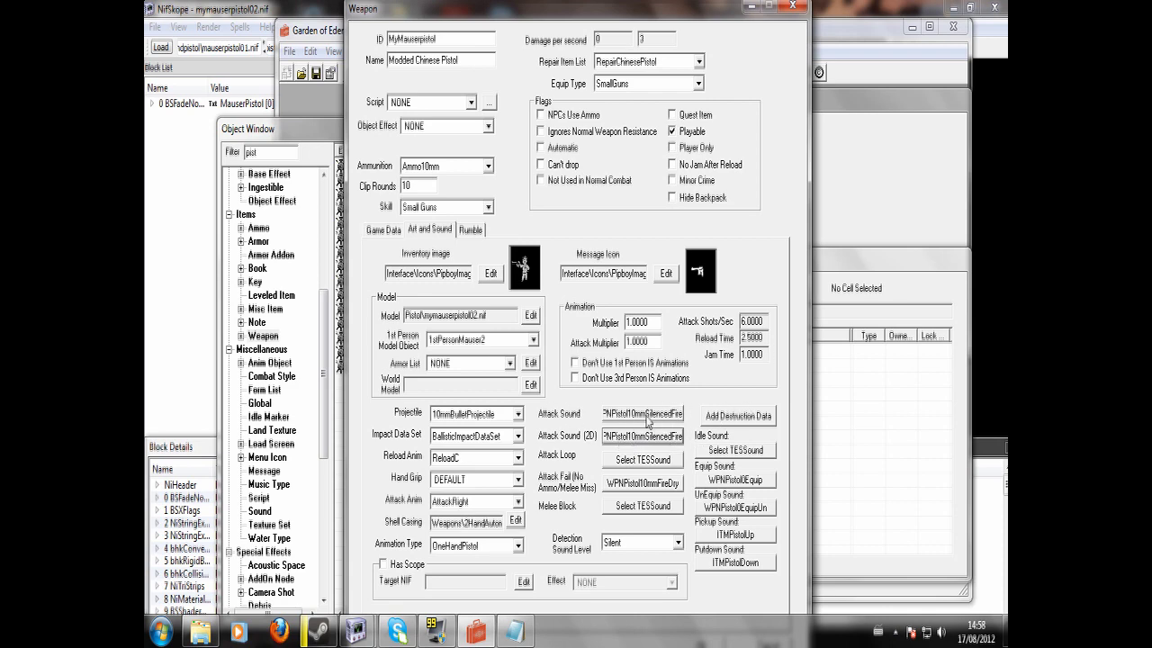
Set Damage to 12 and save the weapon as a new form, MyMauserpistol
{"action": "left_click", "coordinate": [375, 231]}
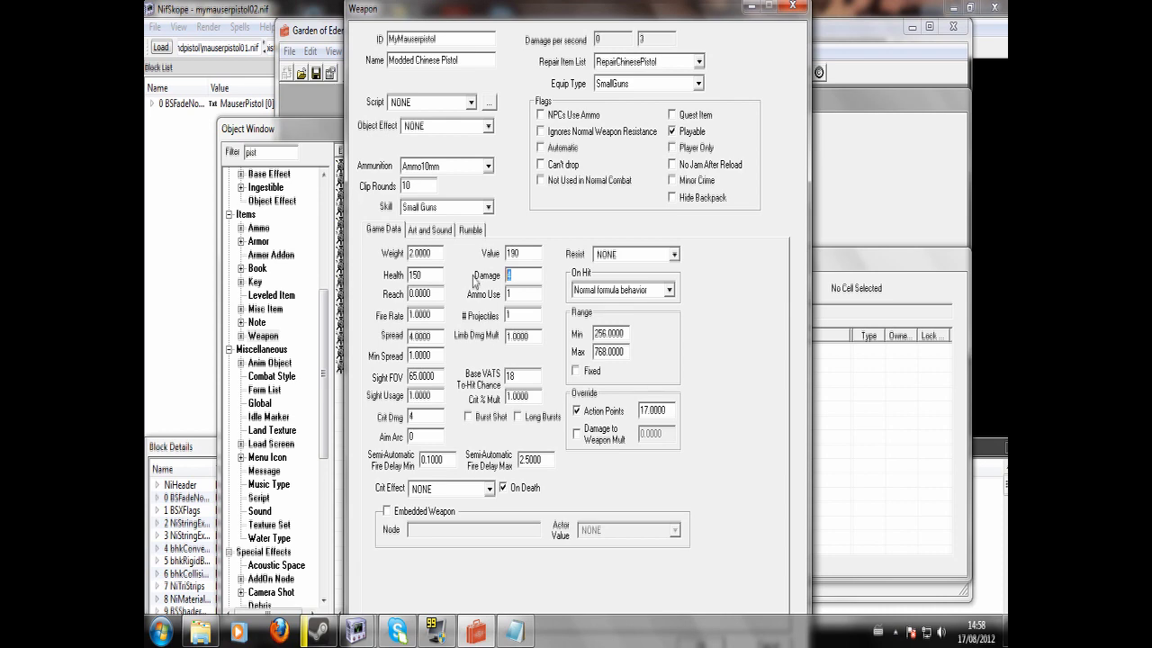
{"action": "type", "text": "12"}
{"action": "left_click", "coordinate": [431, 231]}
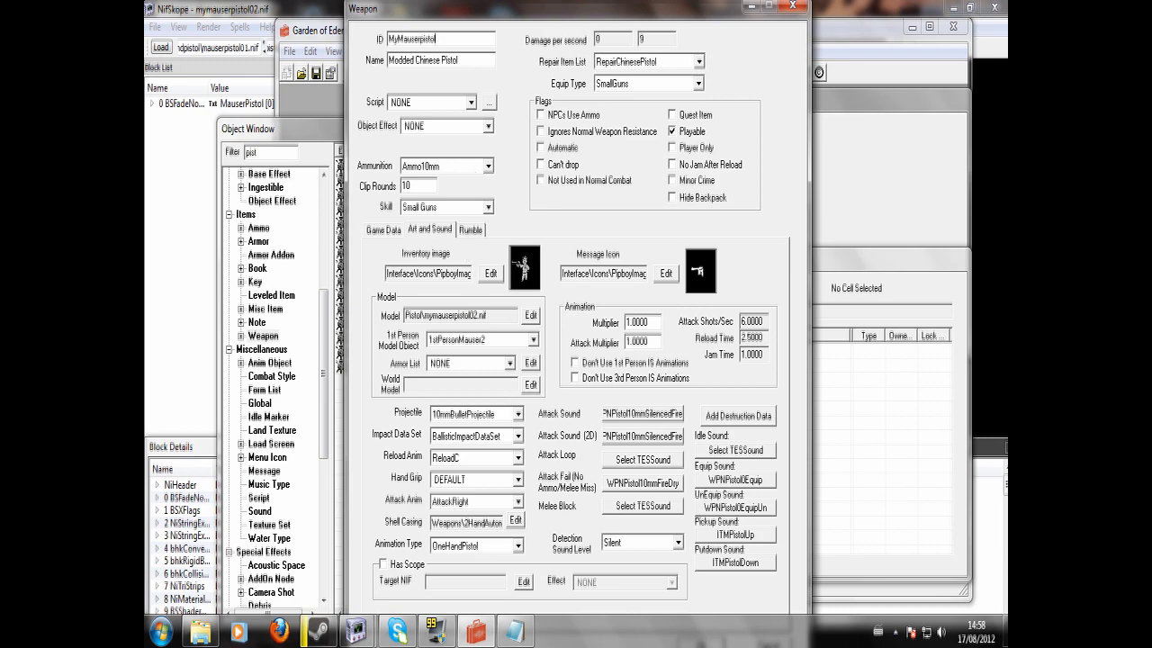
{"action": "key", "text": "Return"}
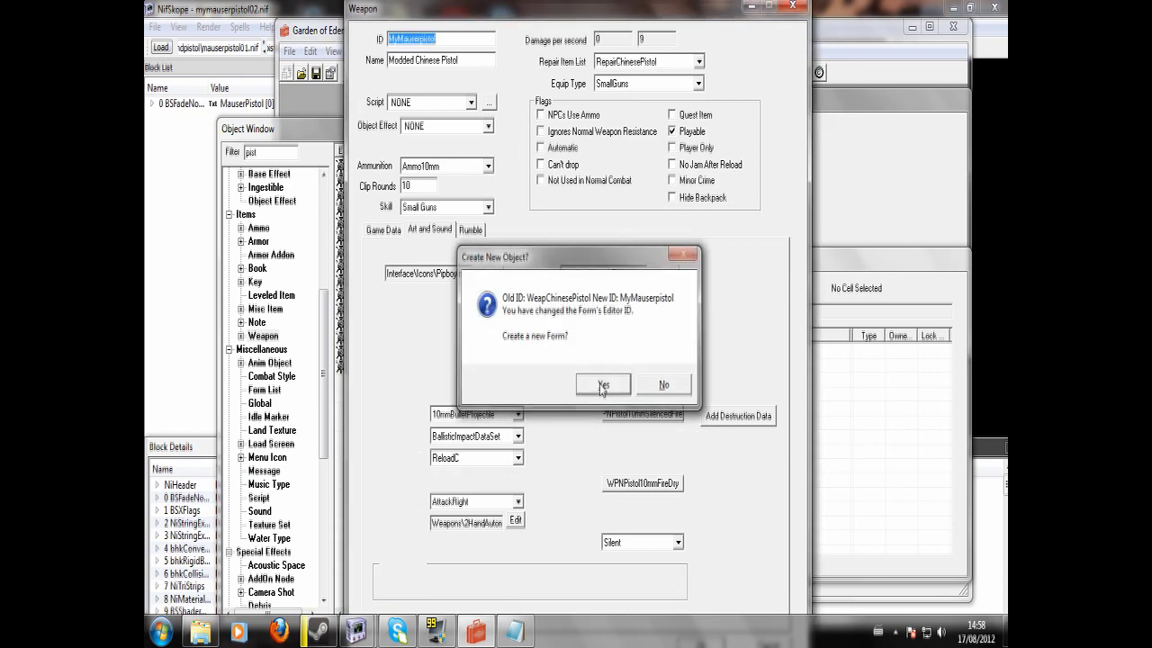
{"action": "left_click", "coordinate": [601, 389]}
Bring the model viewer forward, select the pistol mesh and orbit around it
{"action": "left_click", "coordinate": [792, 9]}
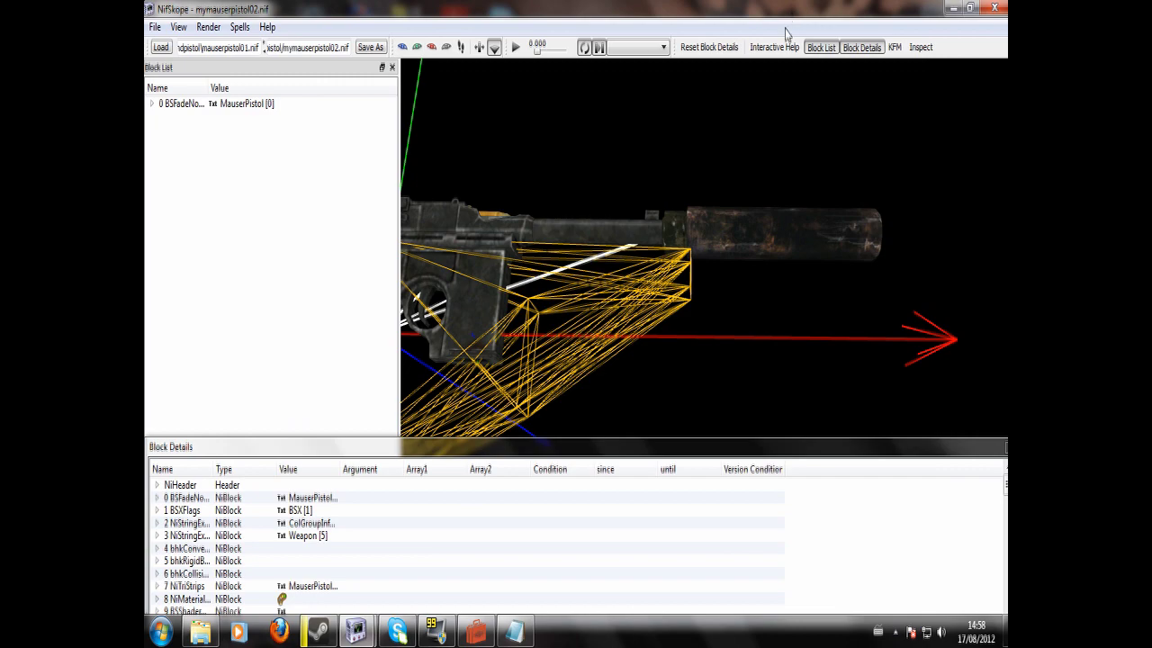
{"action": "left_click_drag", "start_coordinate": [762, 320], "coordinate": [663, 333]}
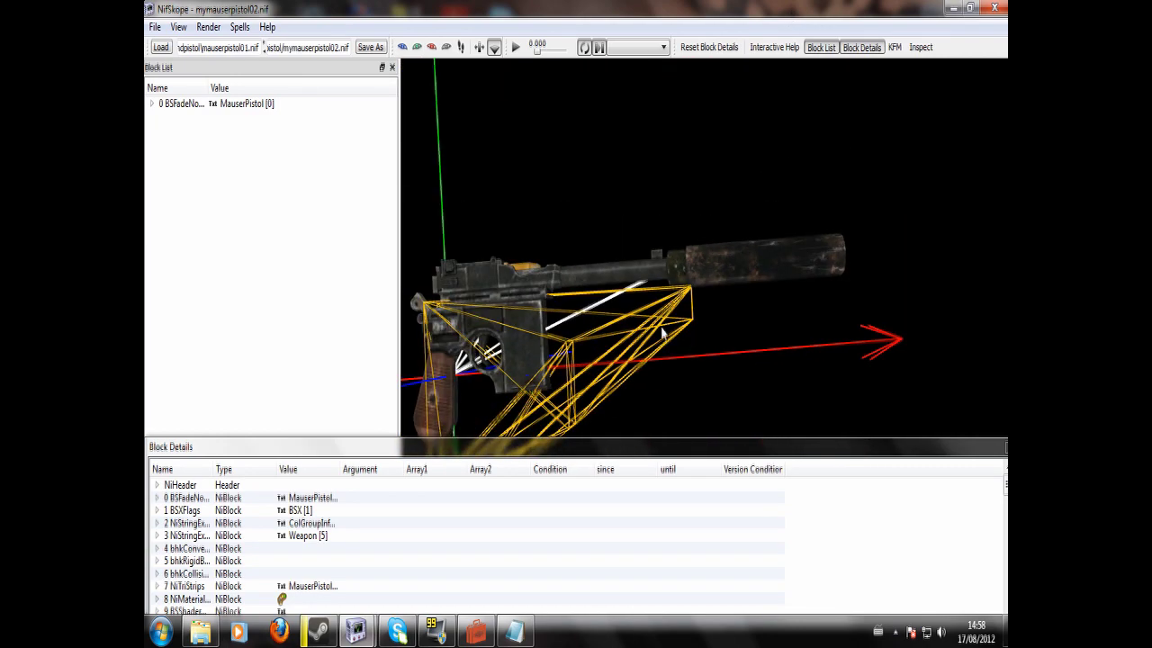
{"action": "left_click", "coordinate": [527, 278]}
{"action": "left_click_drag", "start_coordinate": [559, 225], "coordinate": [722, 199]}
Inspect the hammer, slide and ##cmClip nodes, then scrub until the clip rises above the gun
{"action": "left_click", "coordinate": [567, 263]}
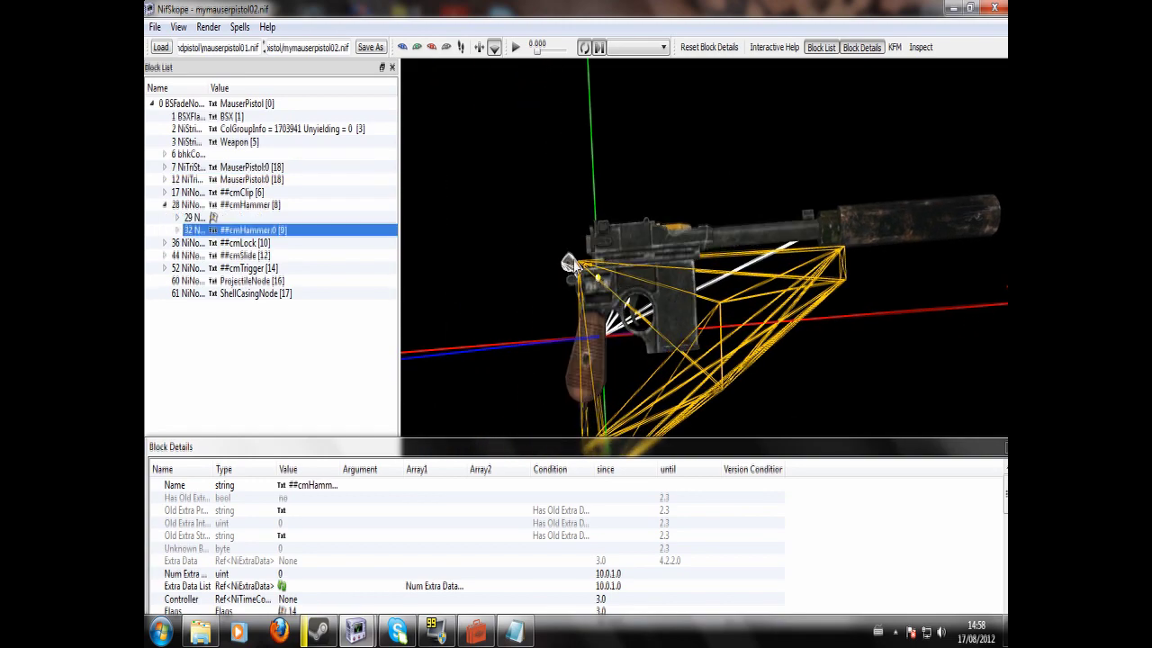
{"action": "left_click", "coordinate": [593, 254]}
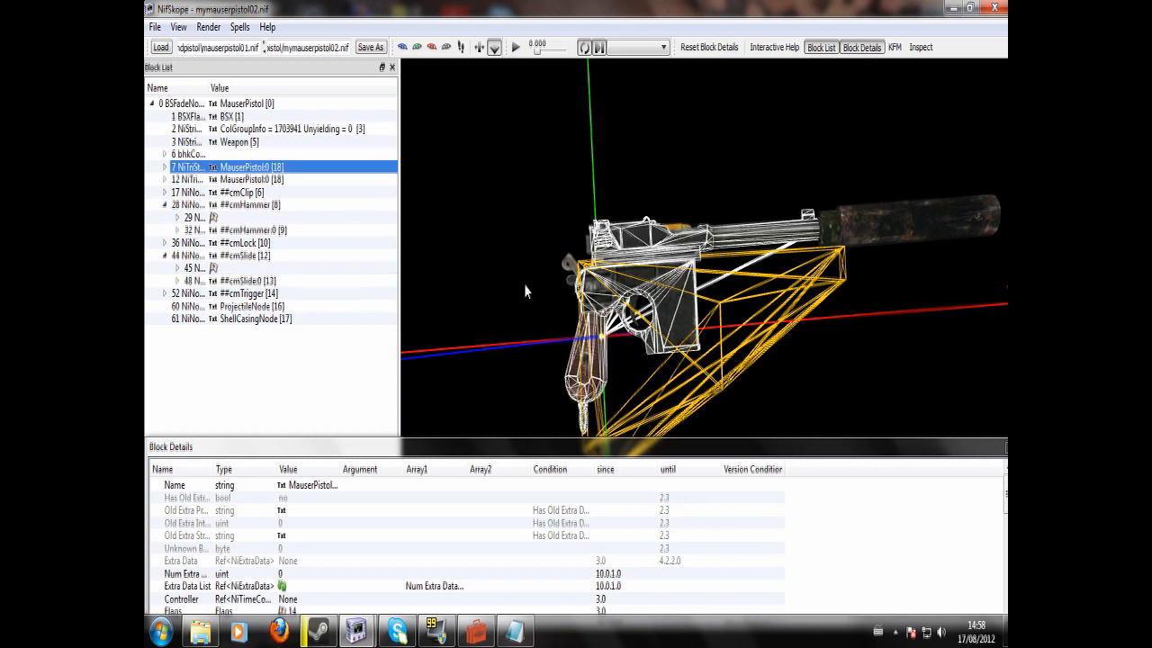
{"action": "left_click", "coordinate": [252, 193]}
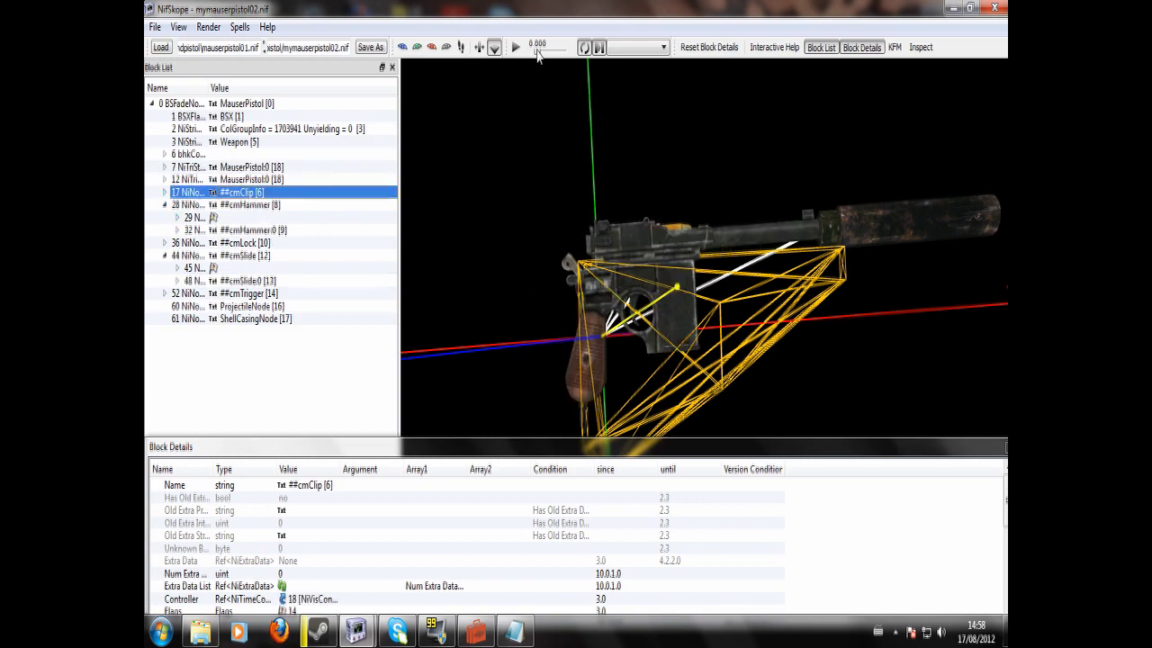
{"action": "mouse_move", "coordinate": [536, 54]}
{"action": "left_mouse_down"}
{"action": "mouse_move", "coordinate": [567, 55]}
{"action": "mouse_move", "coordinate": [540, 55]}
{"action": "left_mouse_up"}
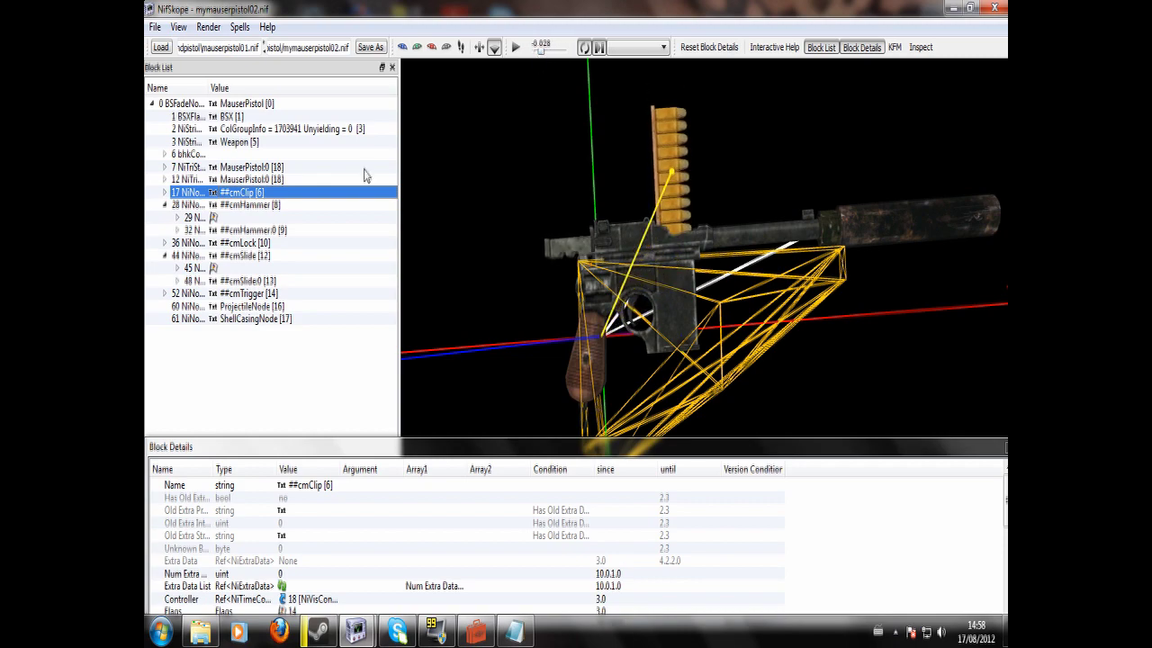
Check the ##cmClip node's Block submenu, then dismiss it without changes
{"action": "right_click", "coordinate": [257, 192]}
{"action": "mouse_move", "coordinate": [294, 259]}
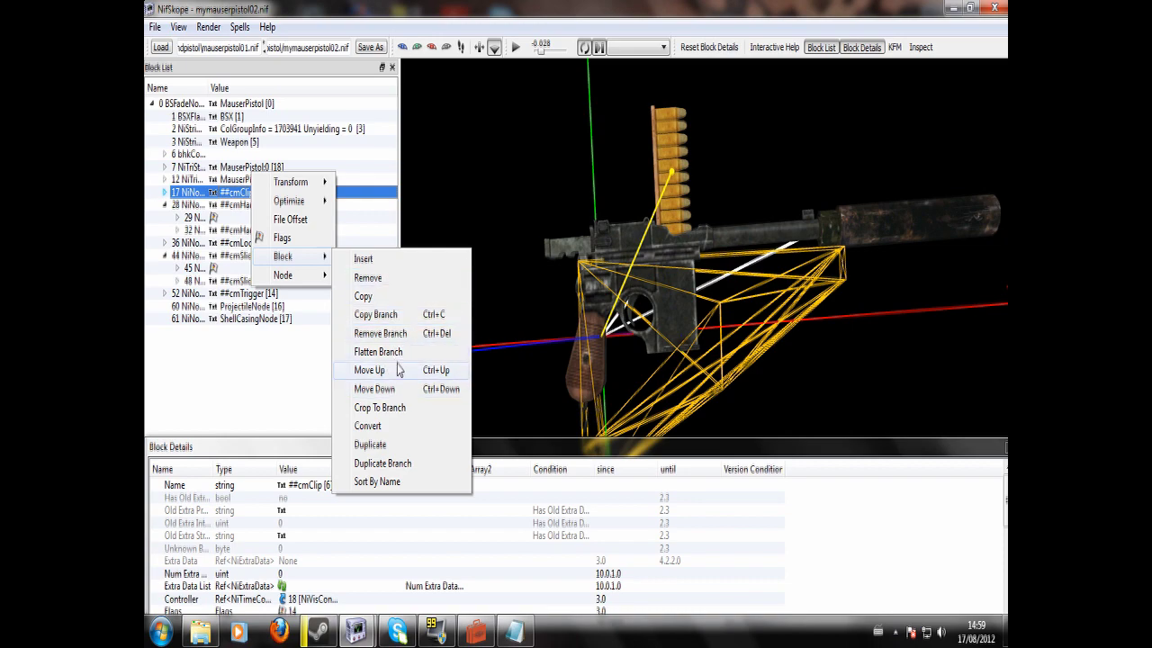
{"action": "left_click", "coordinate": [613, 248]}
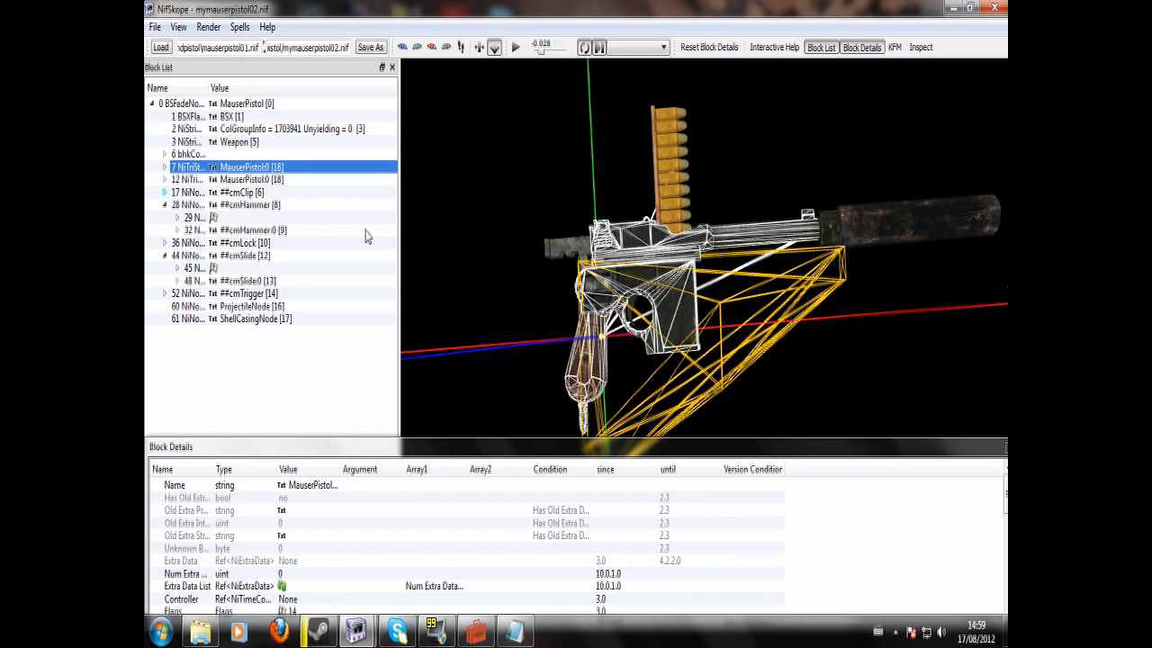
Select ##cmClip:0 and rewind the animation to 0.000, viewing the pistol from the top
{"action": "left_click", "coordinate": [678, 184]}
{"action": "left_click_drag", "start_coordinate": [547, 51], "coordinate": [572, 63]}
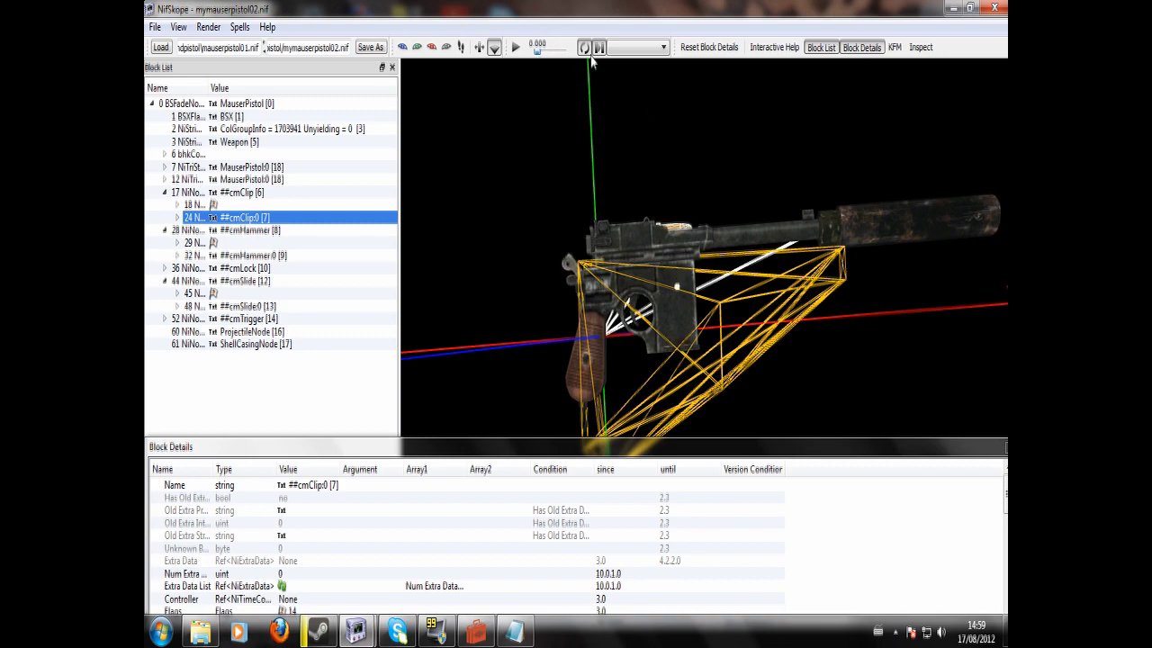
{"action": "scroll", "coordinate": [682, 146], "scroll_direction": "up", "scroll_amount": 2}
{"action": "left_click_drag", "start_coordinate": [682, 146], "coordinate": [796, 160]}
{"action": "left_click", "coordinate": [573, 353]}
{"action": "scroll", "coordinate": [796, 160], "scroll_direction": "down", "scroll_amount": 5}
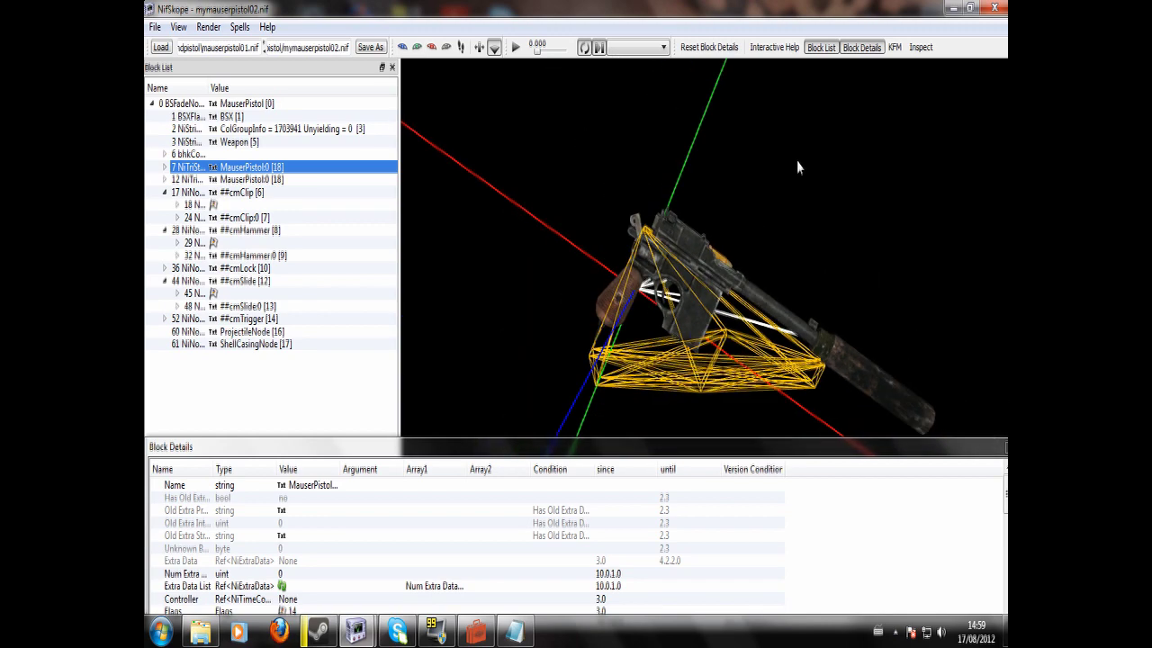
{"action": "scroll", "coordinate": [796, 160], "scroll_direction": "up", "scroll_amount": 8}
{"action": "scroll", "coordinate": [797, 160], "scroll_direction": "down", "scroll_amount": 6}
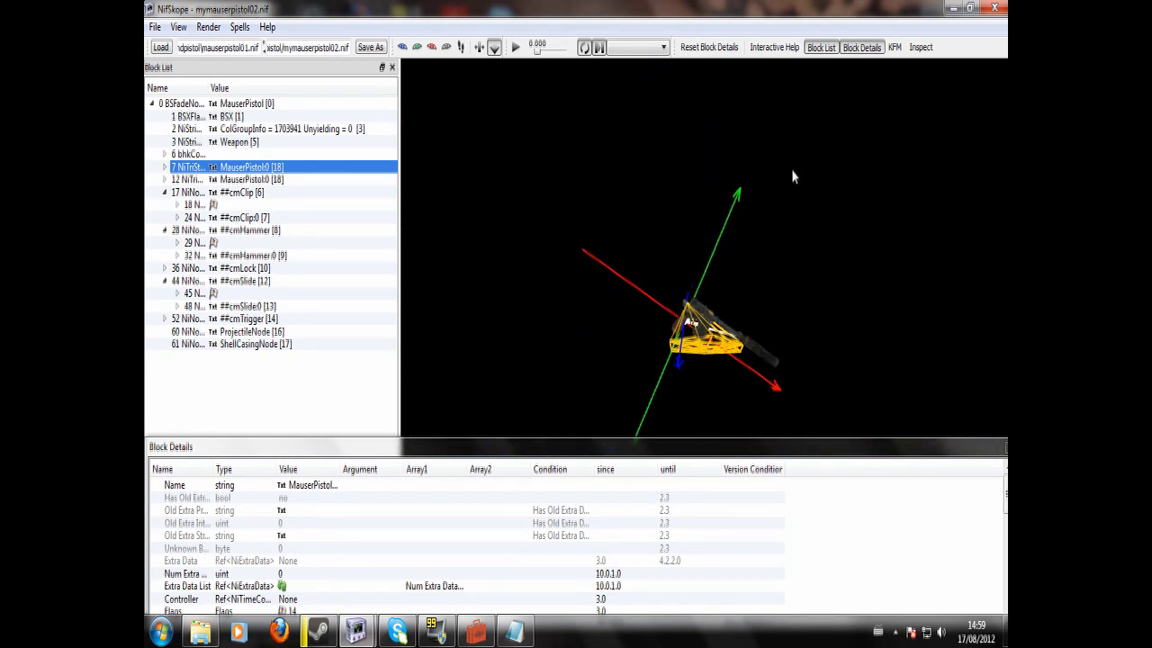
{"action": "scroll", "coordinate": [792, 175], "scroll_direction": "up", "scroll_amount": 2}
{"action": "left_click", "coordinate": [981, 631]}
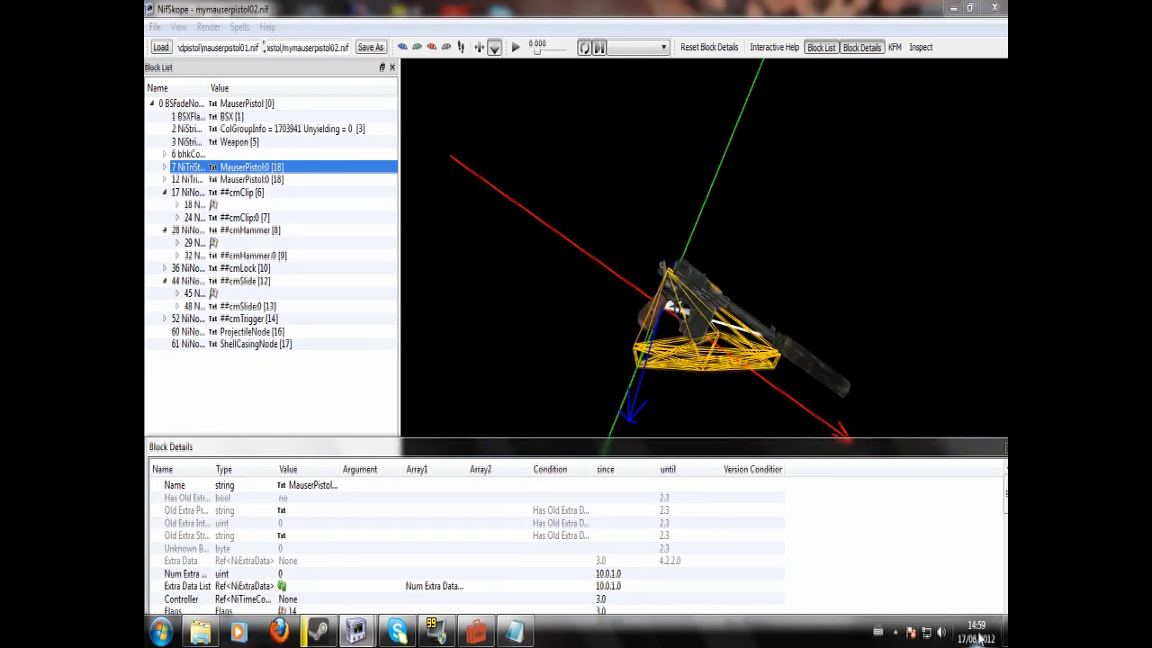